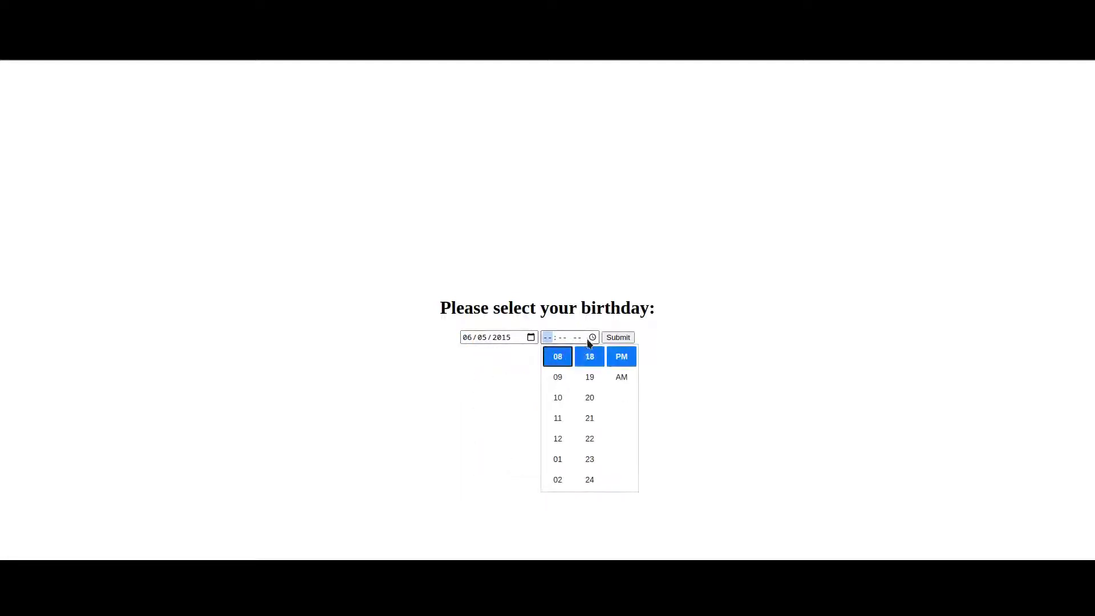
Set the Chrome birthday form's time field to 08:18 PM.
{"action": "left_click", "coordinate": [733, 374]}
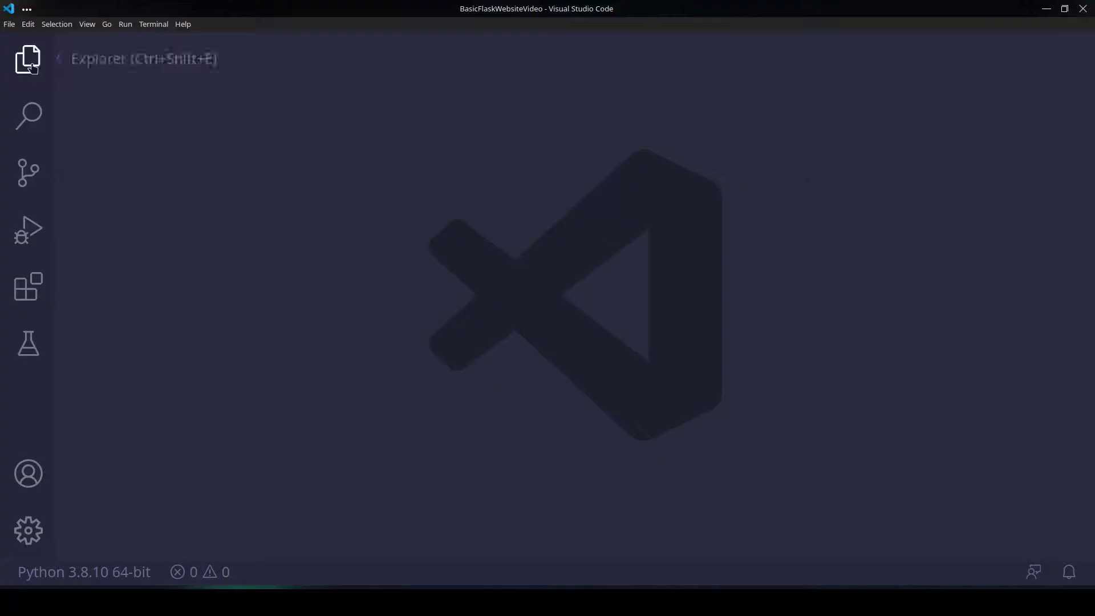
Create a new file named app.py in the project.
{"action": "left_click", "coordinate": [33, 70]}
{"action": "left_click", "coordinate": [154, 113]}
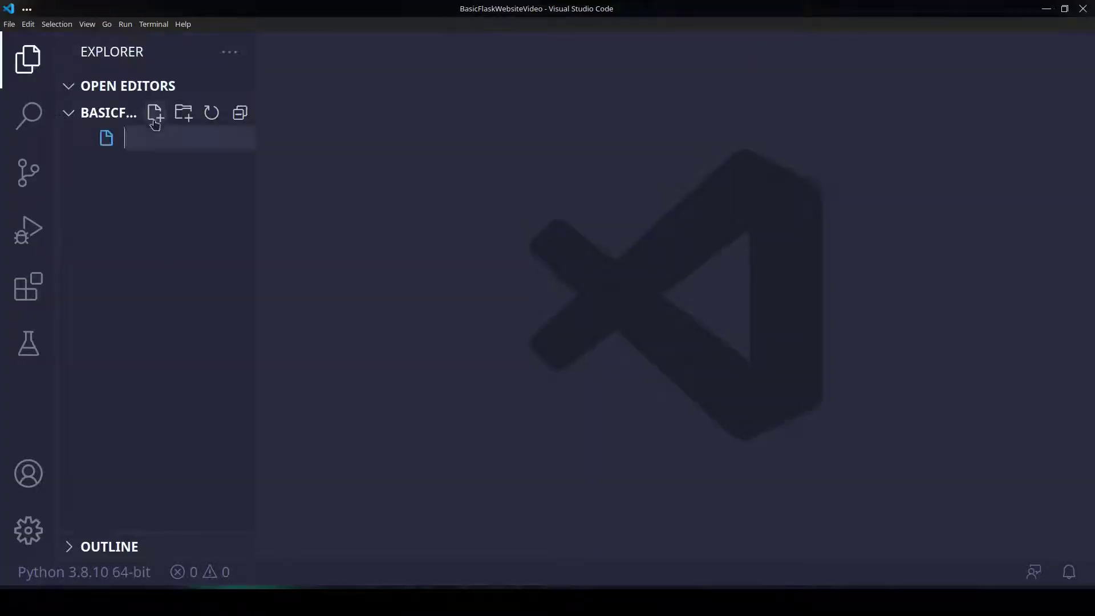
{"action": "type", "text": "pp.py"}
{"action": "key", "text": "Return"}
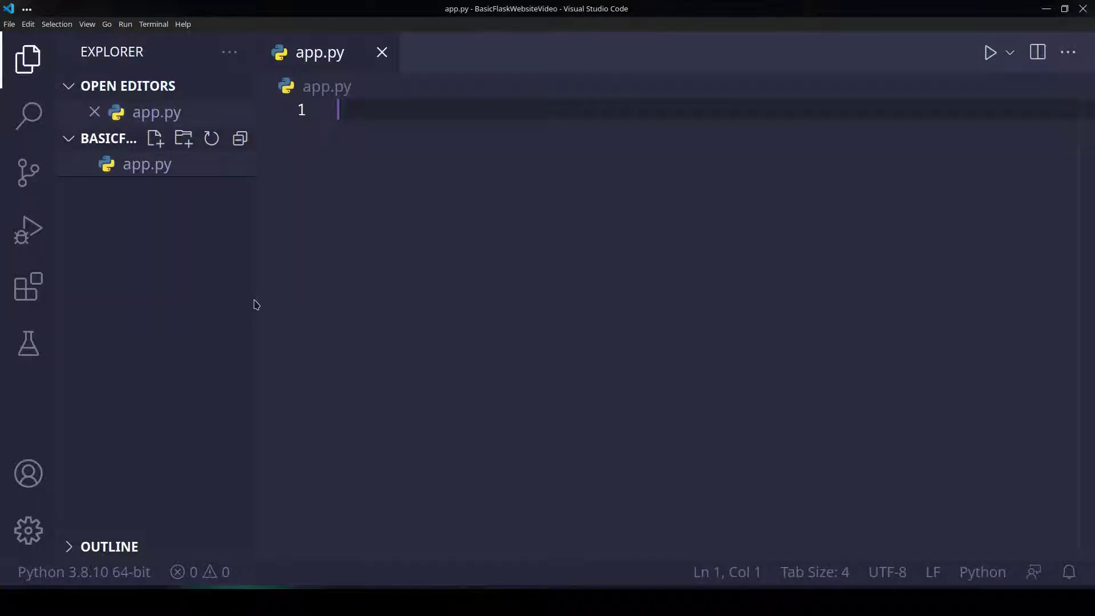
{"action": "key", "text": "ctrl+b"}
{"action": "type", "text": "from flask import F"}
Import Flask, render_template, request, url_for and datetime in app.py.
{"action": "key", "text": "Tab"}
{"action": "type", "text": ", rende"}
{"action": "key", "text": "Tab"}
{"action": "type", "text": ", req"}
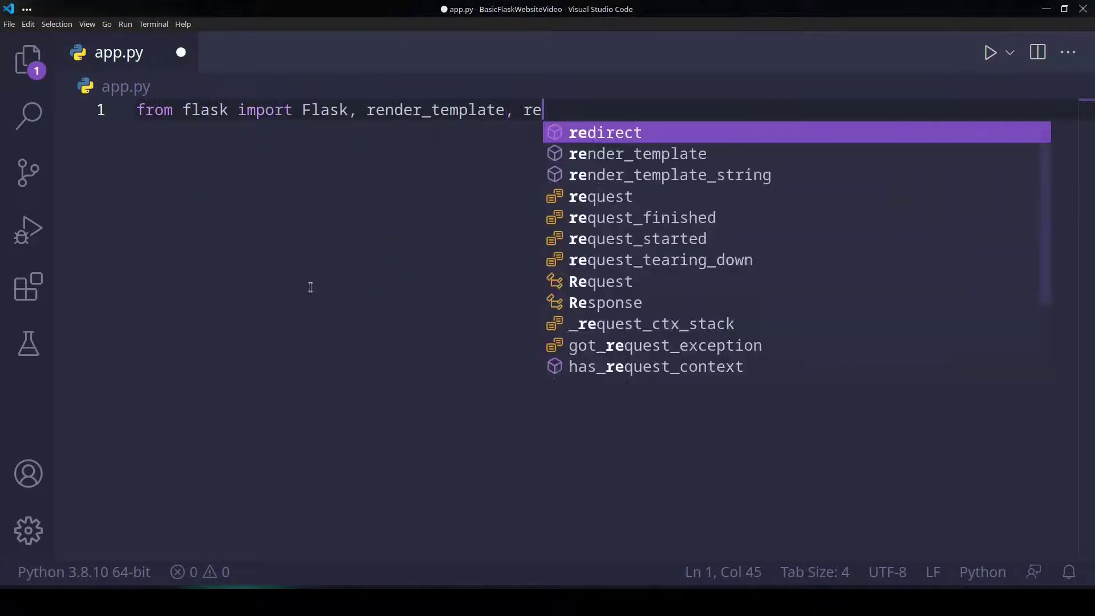
{"action": "key", "text": "Tab"}
{"action": "type", "text": ", ur"}
{"action": "key", "text": "Tab"}
{"action": "type", "text": ", redirect"}
{"action": "key", "text": "Return"}
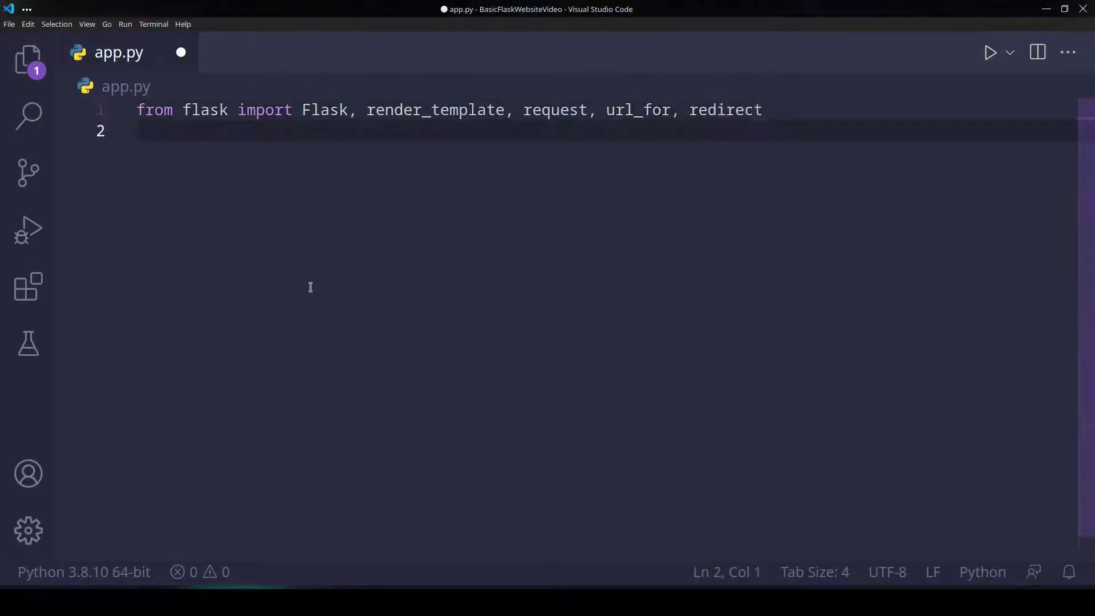
{"action": "type", "text": "imp"}
{"action": "key", "text": "Tab"}
{"action": "type", "text": "datetime"}
{"action": "key", "text": "Escape"}
{"action": "key", "text": "Return"}
{"action": "key", "text": "Return"}
{"action": "type", "text": "app = Flask(__mn"}
Create the Flask app and a home route returning "hello world".
{"action": "key", "text": "Escape"}
{"action": "key", "text": "BackSpace"}
{"action": "key", "text": "BackSpace"}
{"action": "type", "text": "na"}
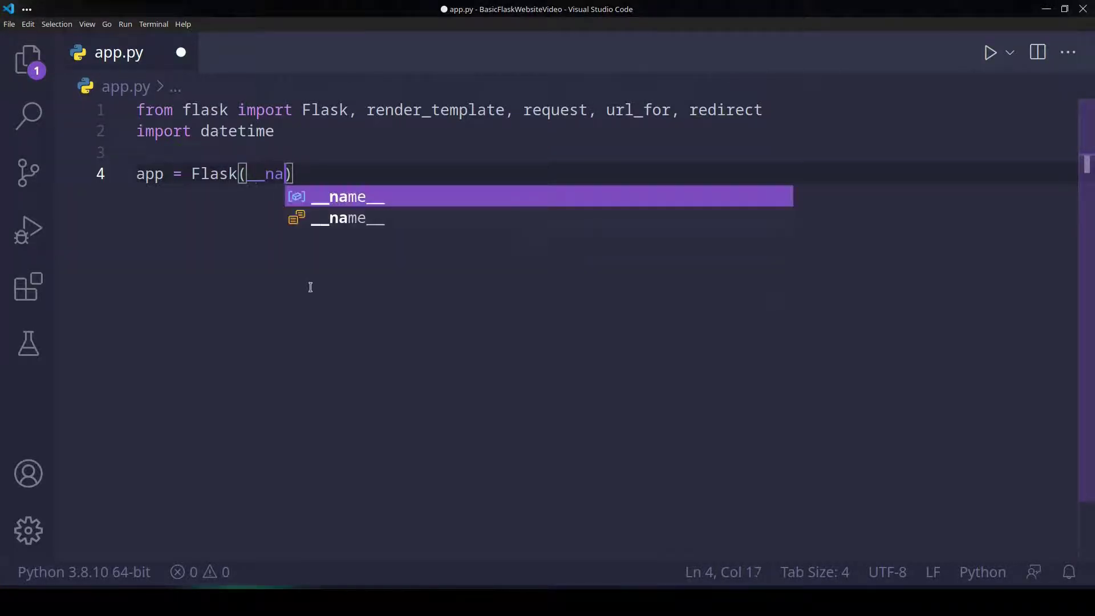
{"action": "type", "text": "me__)"}
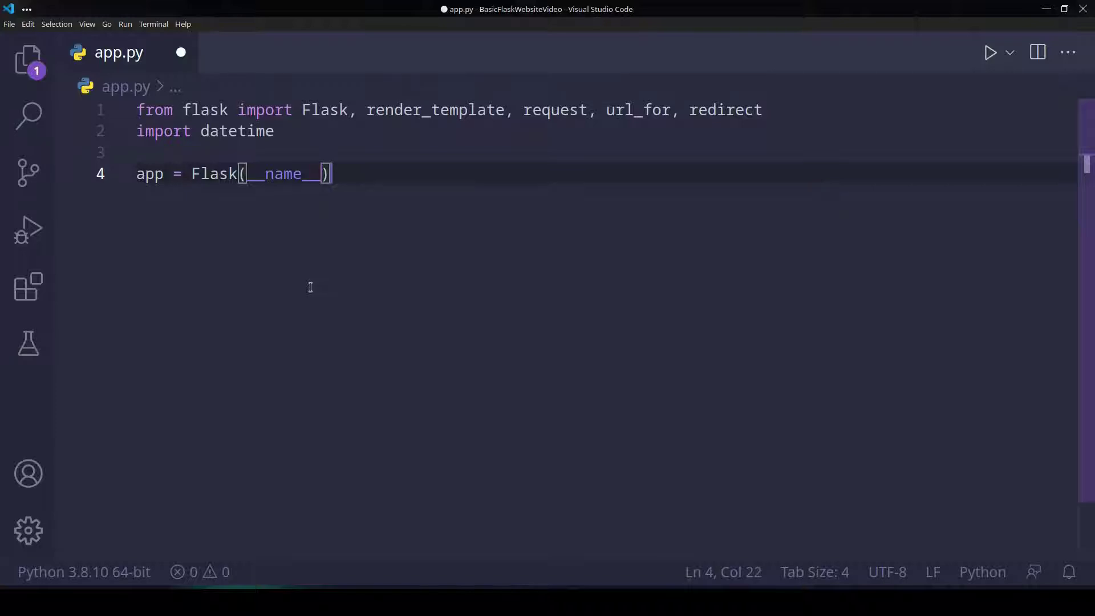
{"action": "key", "text": "Return"}
{"action": "key", "text": "Return"}
{"action": "type", "text": "@app"}
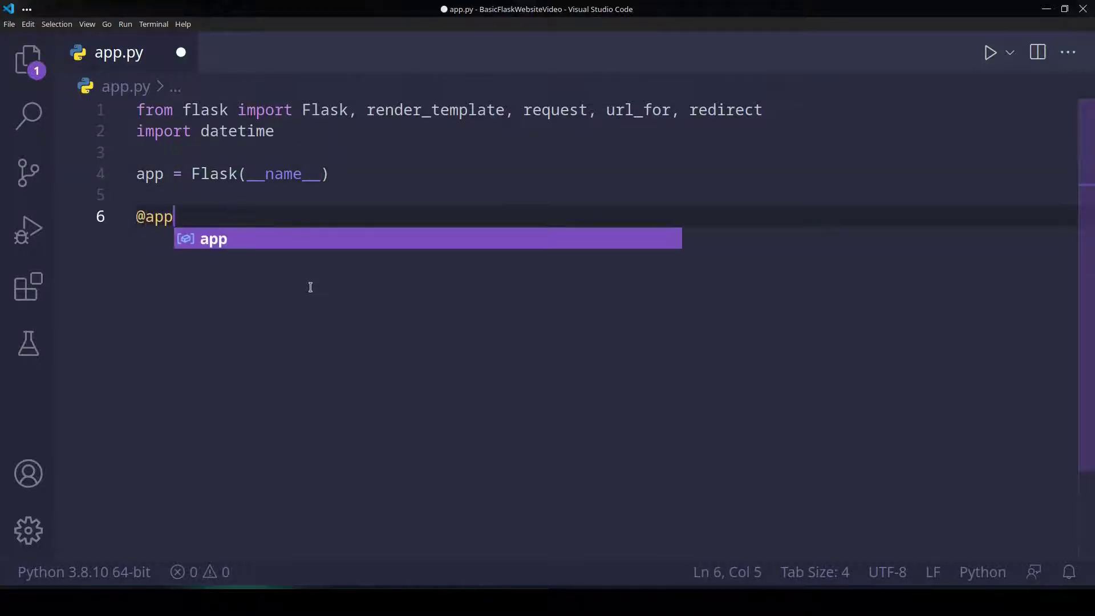
{"action": "type", "text": ".rou"}
{"action": "key", "text": "Return"}
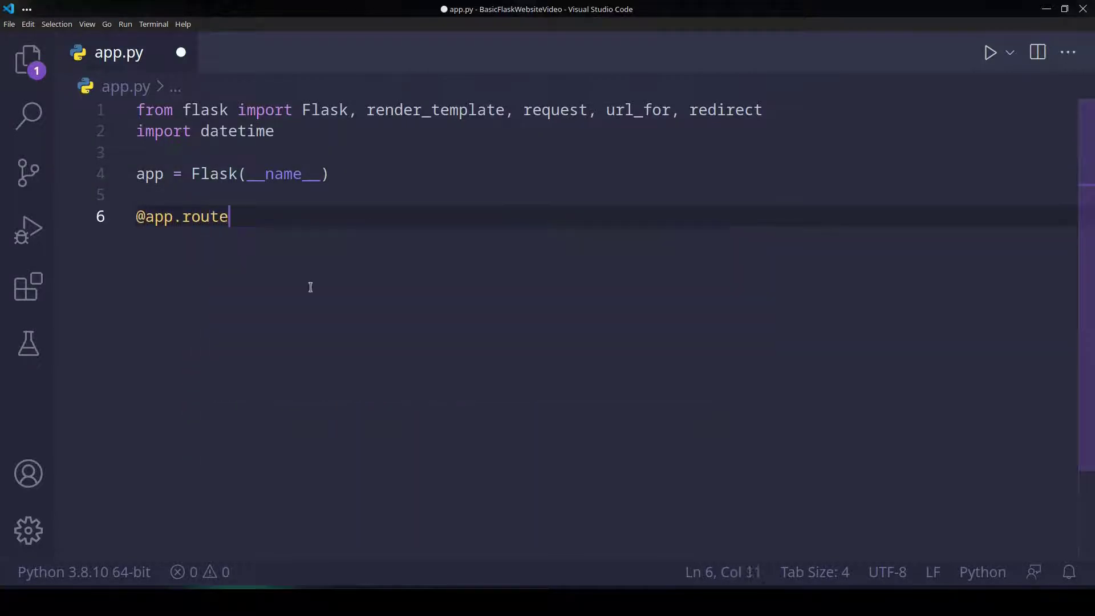
{"action": "type", "text": "('/"}
{"action": "type", "text": "'"}
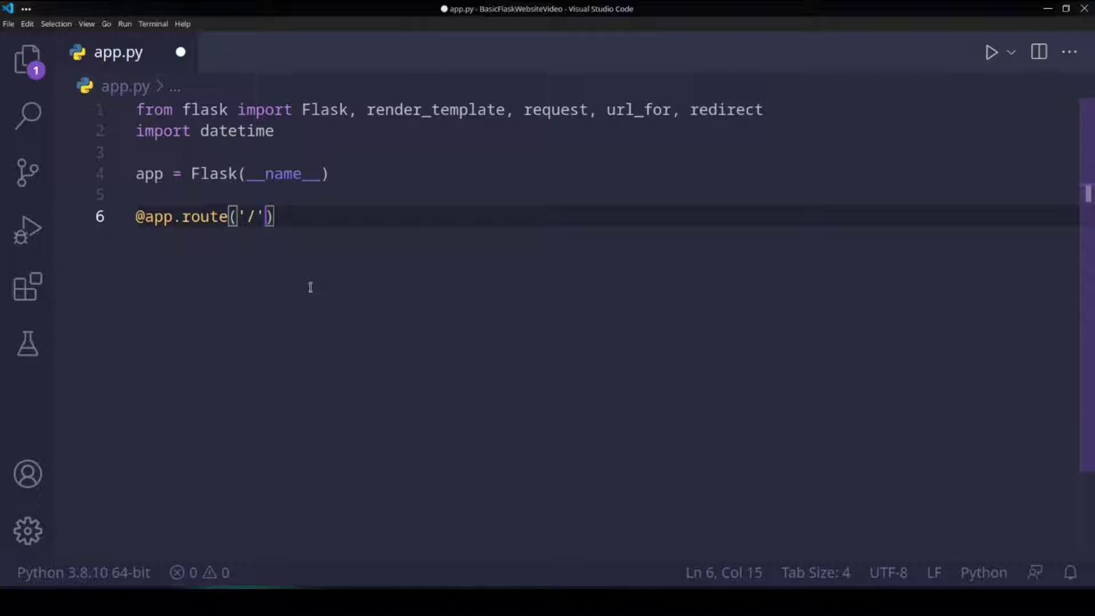
{"action": "key", "text": "Return"}
{"action": "type", "text": "def home():"}
{"action": "key", "text": "Return"}
{"action": "type", "text": "return"}
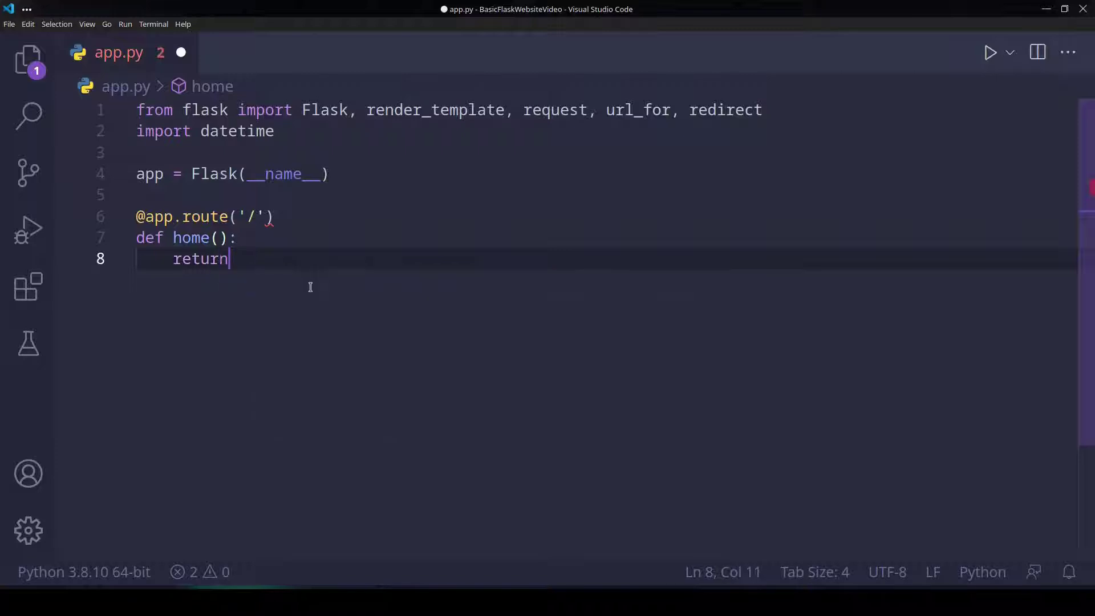
{"action": "type", "text": " \"hello world"}
{"action": "key", "text": "Right"}
Add an if __name__ == "__main__" guard that runs the app in debug mode.
{"action": "key", "text": "Return"}
{"action": "key", "text": "Return"}
{"action": "key", "text": "BackSpace"}
{"action": "type", "text": "if __na"}
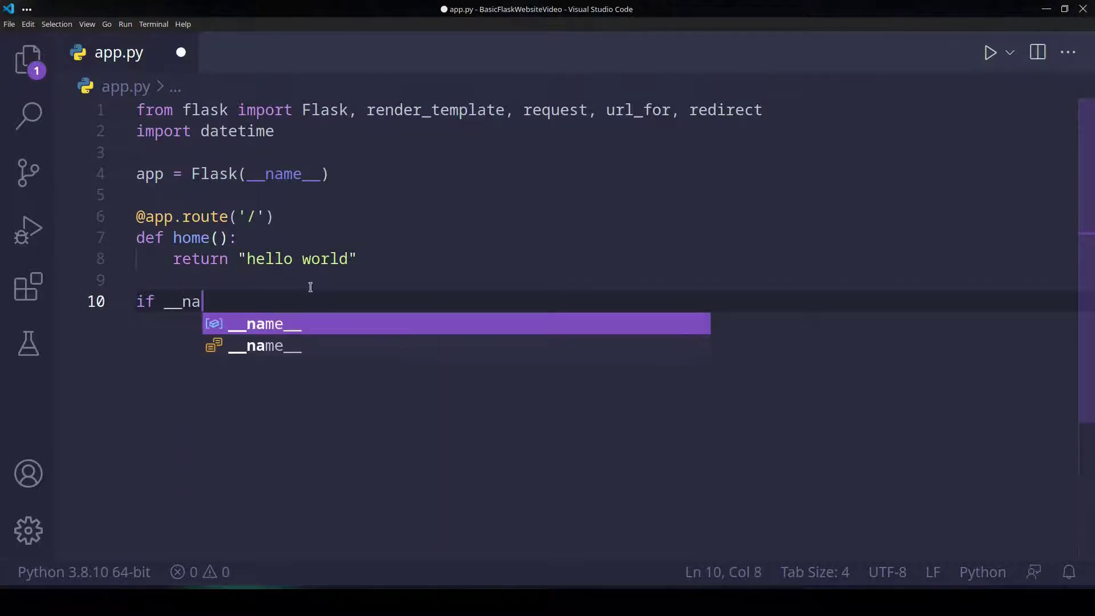
{"action": "type", "text": "me__ == :"}
{"action": "key", "text": "BackSpace"}
{"action": "type", "text": "\"__main__"}
{"action": "key", "text": "Right"}
{"action": "type", "text": ":"}
{"action": "key", "text": "Return"}
{"action": "type", "text": "app.ru"}
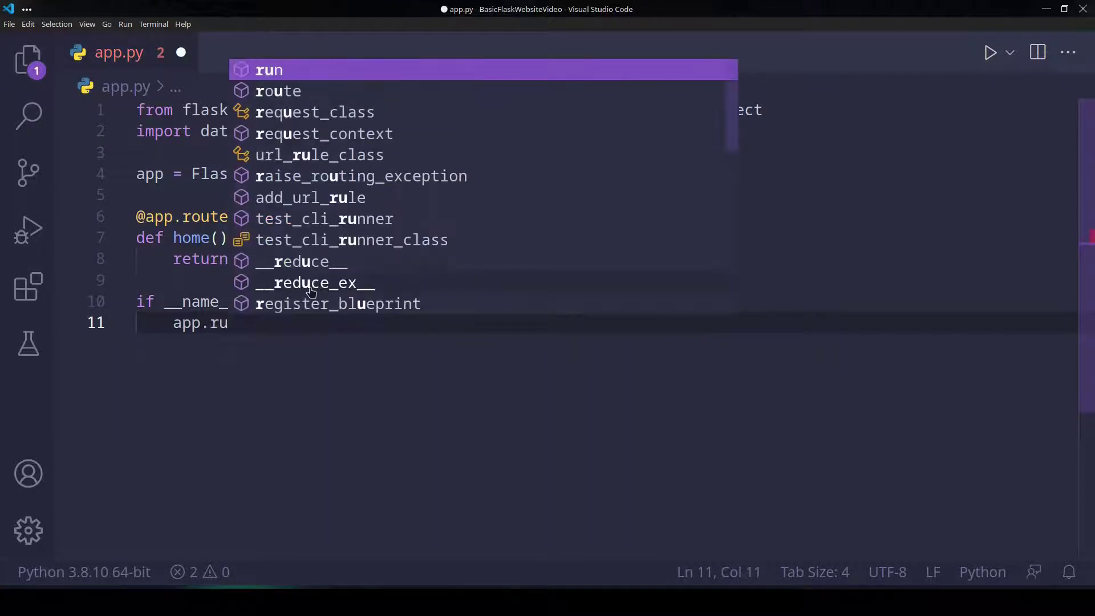
{"action": "type", "text": "n(debug=Tru"}
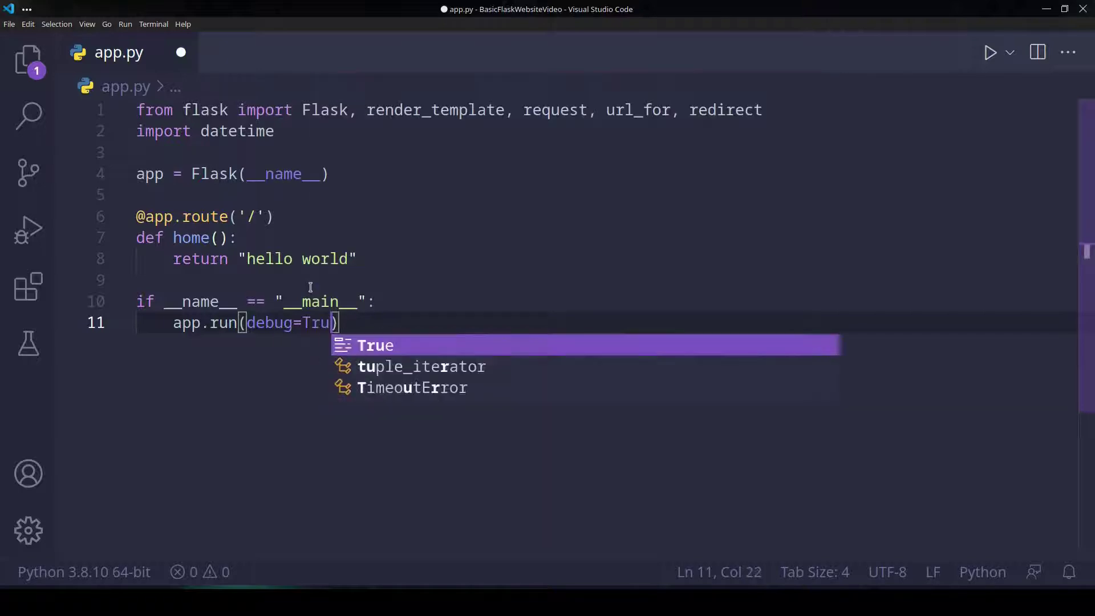
{"action": "type", "text": "e)"}
Save app.py, run it with python3, and view hello world at 127.0.0.1:5000.
{"action": "key", "text": "ctrl+s"}
{"action": "key", "text": "ctrl+grave"}
{"action": "type", "text": "python3 app.py"}
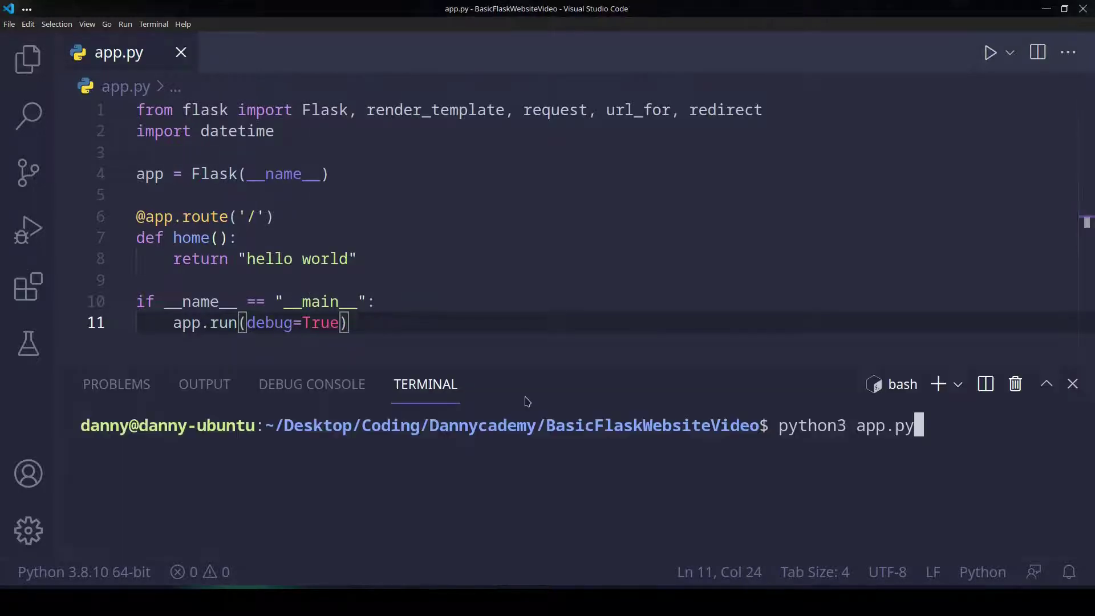
{"action": "key", "text": "Return"}
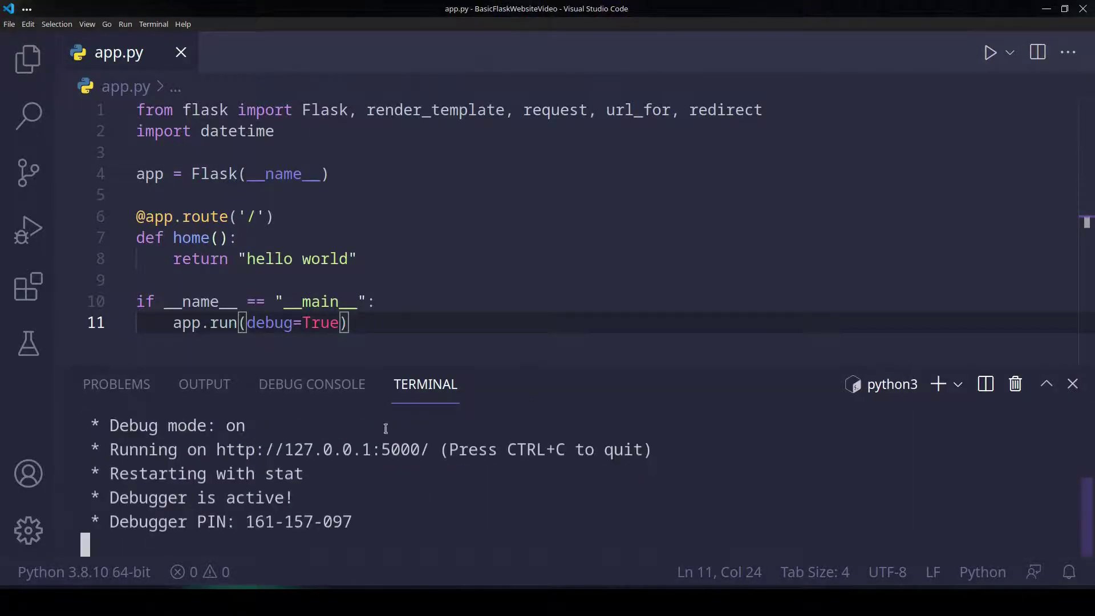
{"action": "left_click", "coordinate": [383, 449], "text": "ctrl"}
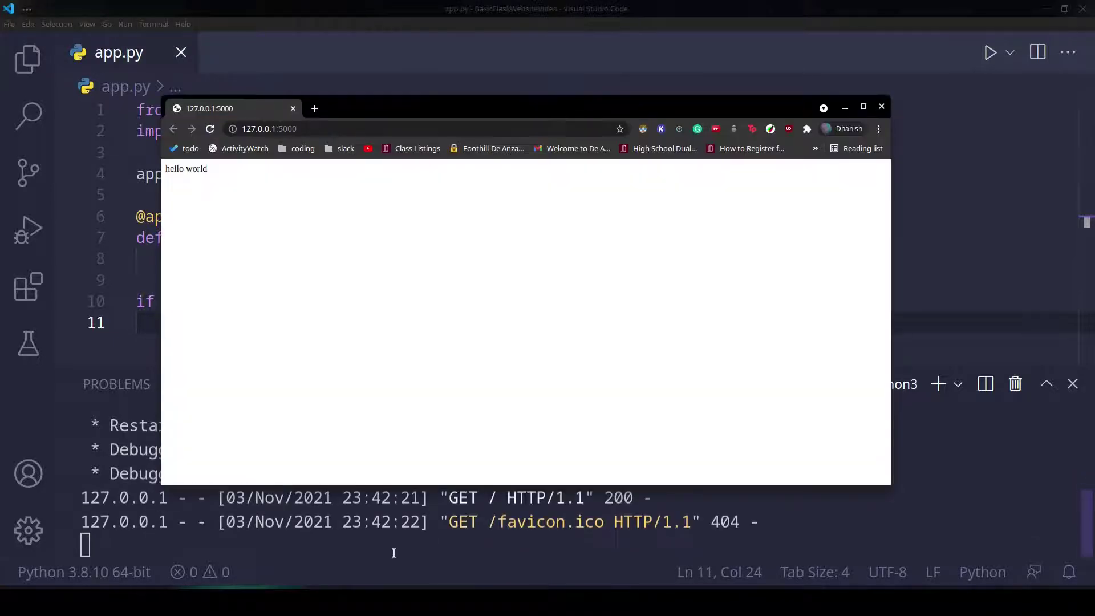
{"action": "left_click_drag", "start_coordinate": [217, 175], "coordinate": [165, 167]}
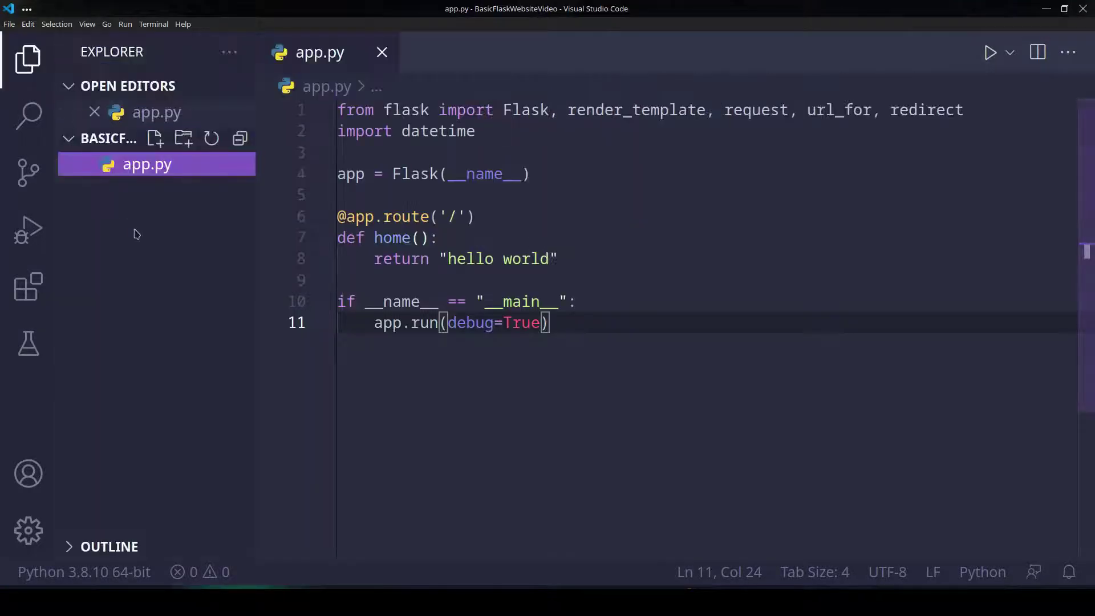
Create a templates folder and begin a new file inside it.
{"action": "right_click", "coordinate": [152, 243]}
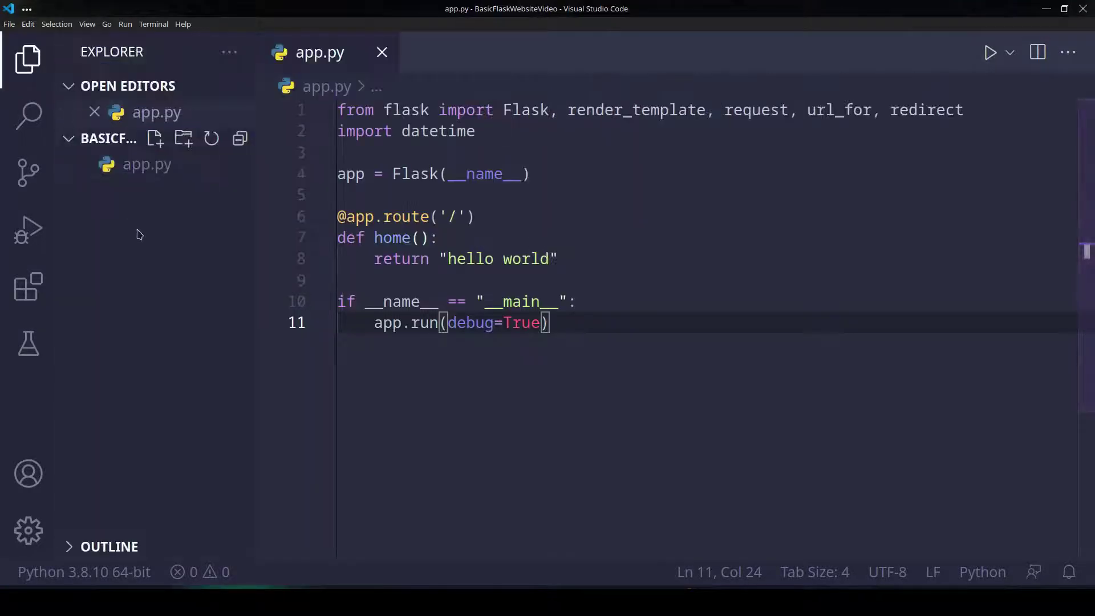
{"action": "left_click", "coordinate": [163, 254]}
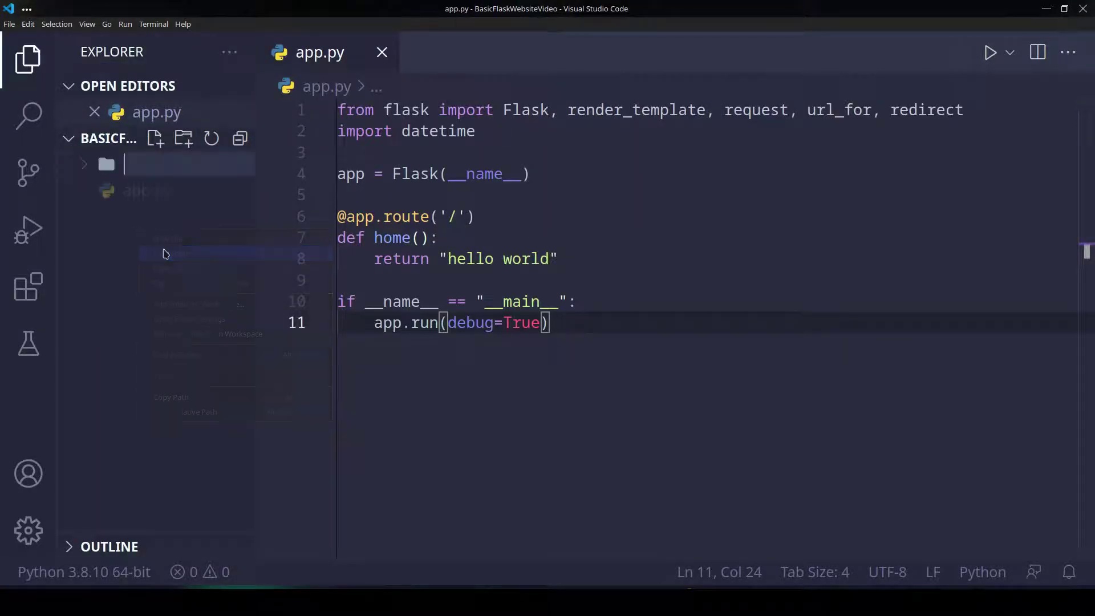
{"action": "type", "text": "emplates"}
{"action": "key", "text": "Return"}
{"action": "right_click", "coordinate": [164, 161]}
{"action": "left_click", "coordinate": [177, 173]}
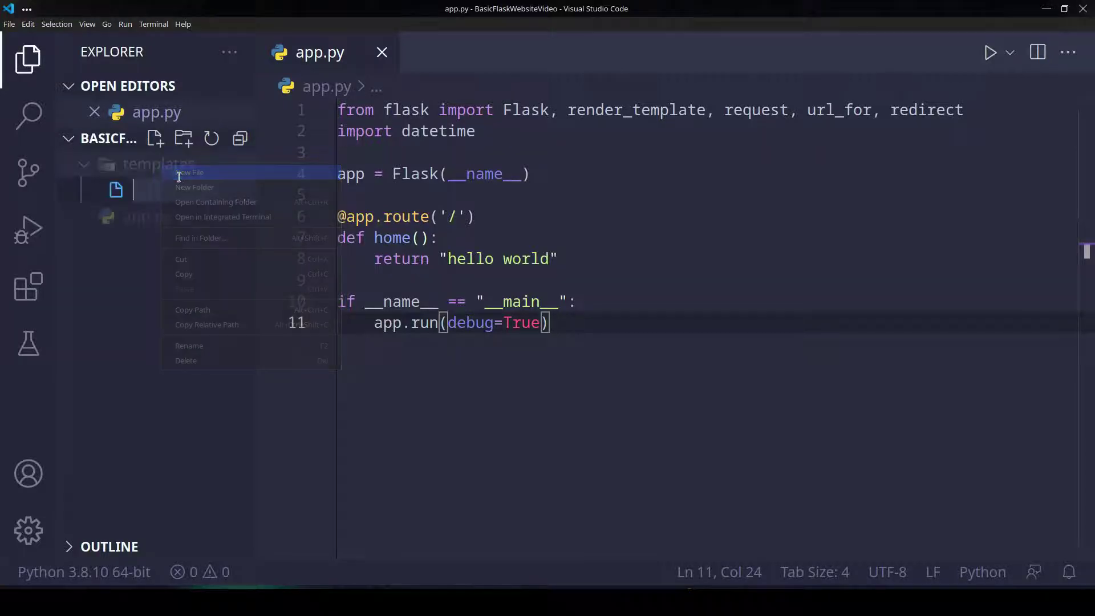
{"action": "type", "text": "index.html"}
Name the file index.html and write its head with utf-8 charset and Cool Website title.
{"action": "key", "text": "Return"}
{"action": "key", "text": "ctrl+b"}
{"action": "type", "text": "<!"}
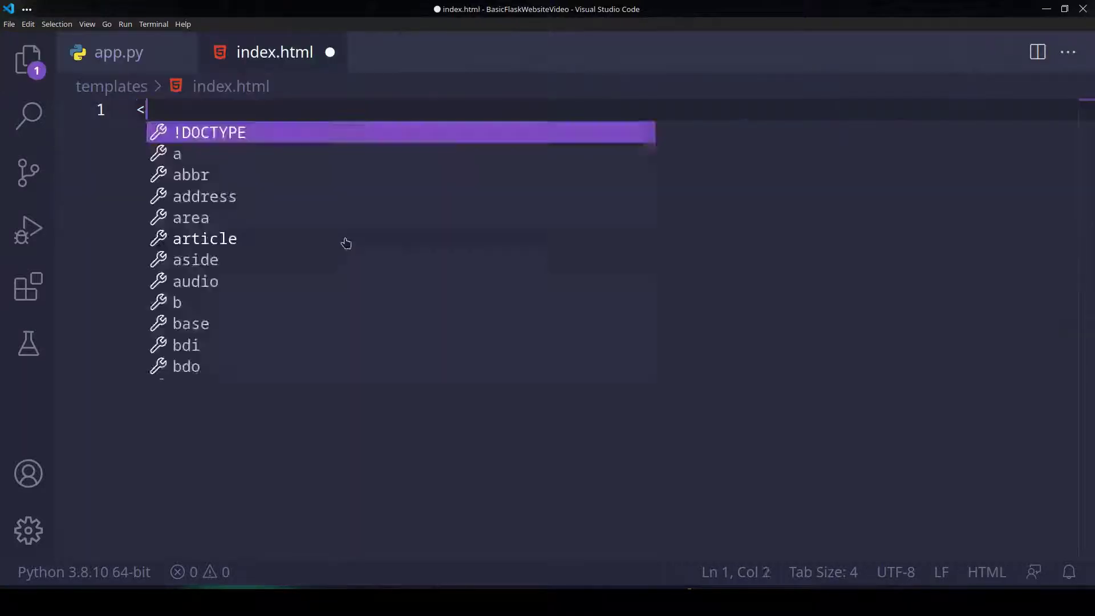
{"action": "key", "text": "Return"}
{"action": "key", "text": "Return"}
{"action": "type", "text": "<html lang=\"en\">"}
{"action": "key", "text": "Return"}
{"action": "key", "text": "Return"}
{"action": "key", "text": "Return"}
{"action": "key", "text": "Up"}
{"action": "type", "text": "<head>"}
{"action": "key", "text": "Return"}
{"action": "key", "text": "Return"}
{"action": "key", "text": "Up"}
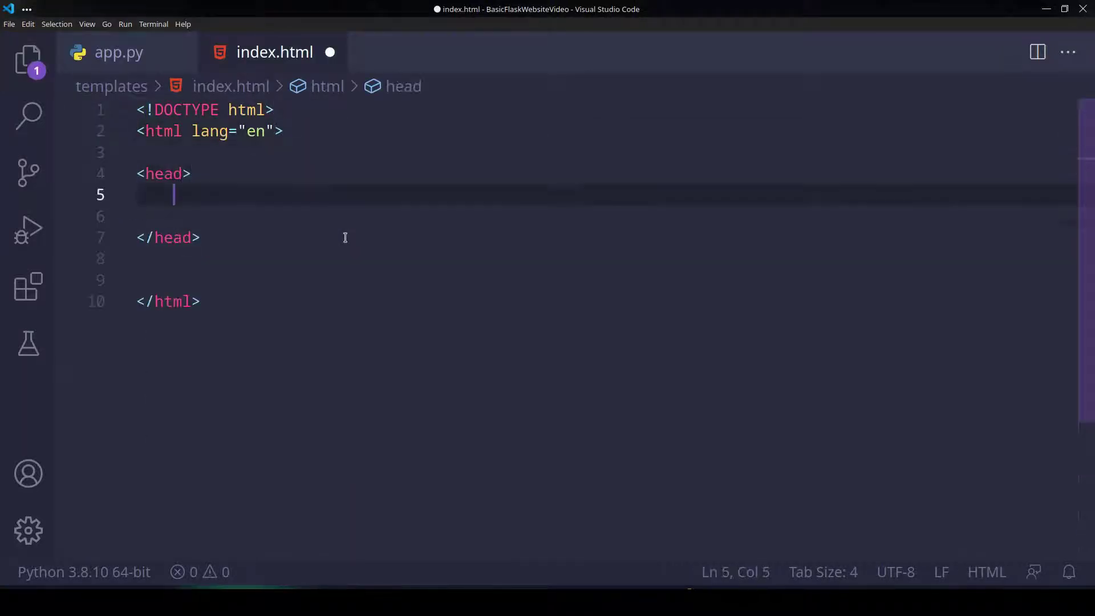
{"action": "type", "text": "<meta charset=\"utf-8"}
{"action": "key", "text": "End"}
{"action": "key", "text": "Return"}
{"action": "type", "text": "<tit"}
{"action": "key", "text": "Return"}
{"action": "type", "text": "Cool Website"}
{"action": "key", "text": "Down"}
{"action": "key", "text": "Delete"}
{"action": "key", "text": "Down"}
Add a POST form with a heading, birthday date and time inputs, and Submit button, then save.
{"action": "key", "text": "Return"}
{"action": "type", "text": "<body>"}
{"action": "key", "text": "Return"}
{"action": "type", "text": "<form method=\"POST\" action=\"\">"}
{"action": "key", "text": "Return"}
{"action": "type", "text": "<div class=\"form\">"}
{"action": "key", "text": "Return"}
{"action": "type", "text": "<h1>Please select your birthday"}
{"action": "key", "text": "Right"}
{"action": "type", "text": ":"}
{"action": "key", "text": "End"}
{"action": "key", "text": "Return"}
{"action": "type", "text": "<div c"}
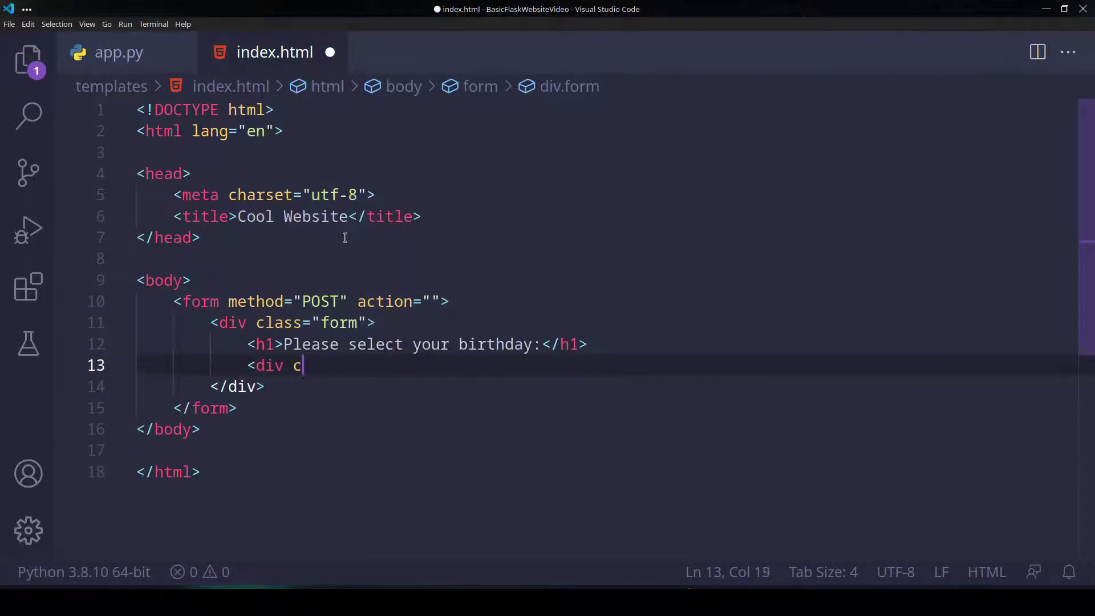
{"action": "type", "text": "lass=\"input-section\">"}
{"action": "key", "text": "Return"}
{"action": "type", "text": "<input type=\"date\" "}
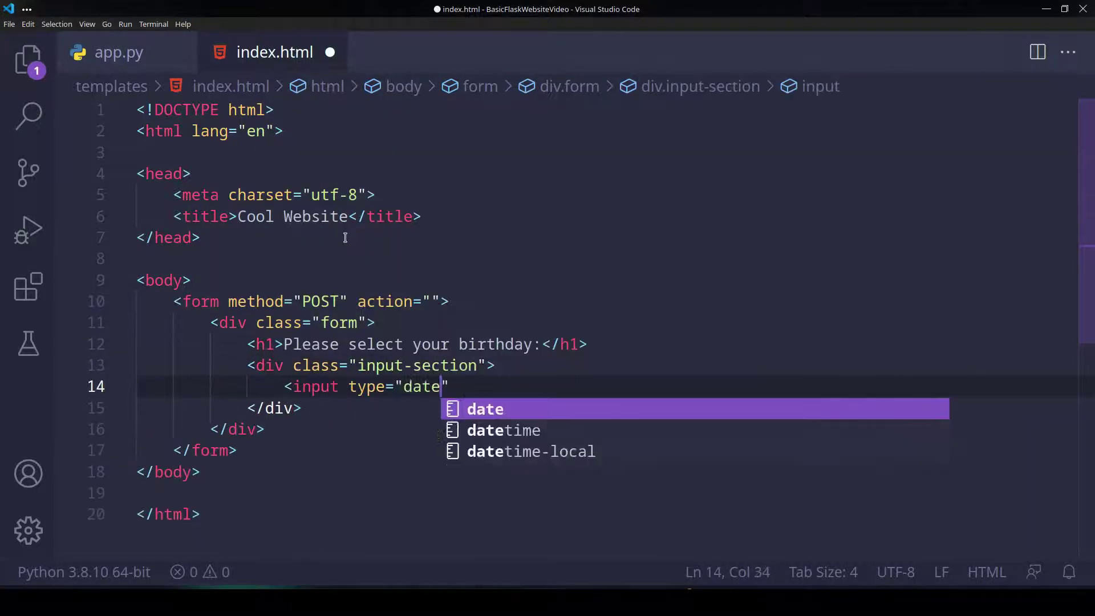
{"action": "type", "text": "id=\"birthday\" name=\"birthday\""}
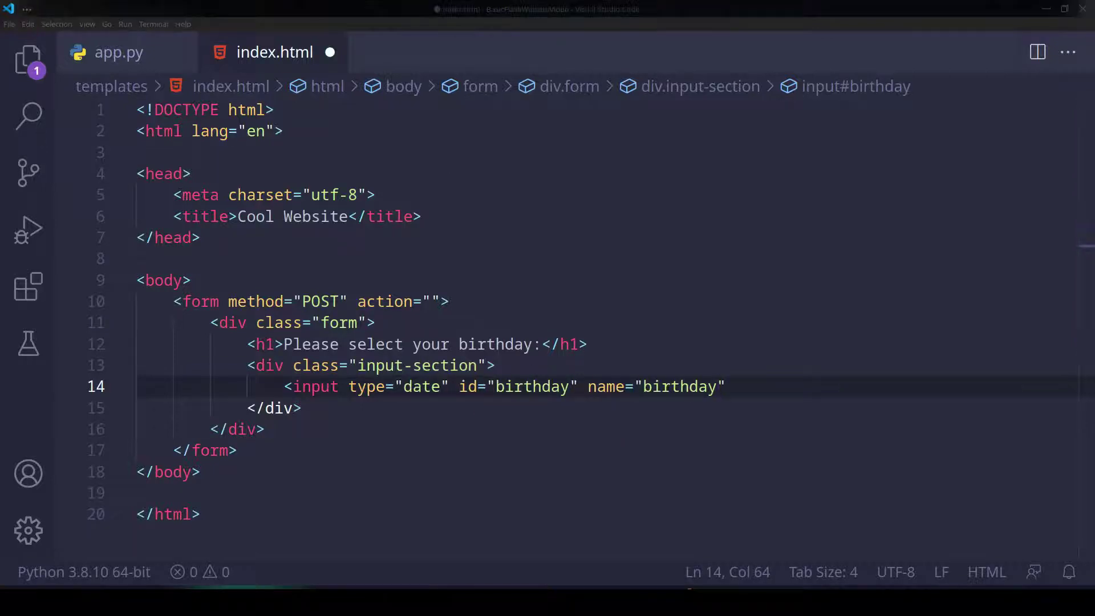
{"action": "type", "text": " min=\"1900-01-01\" max=\"3000-01-01\">"}
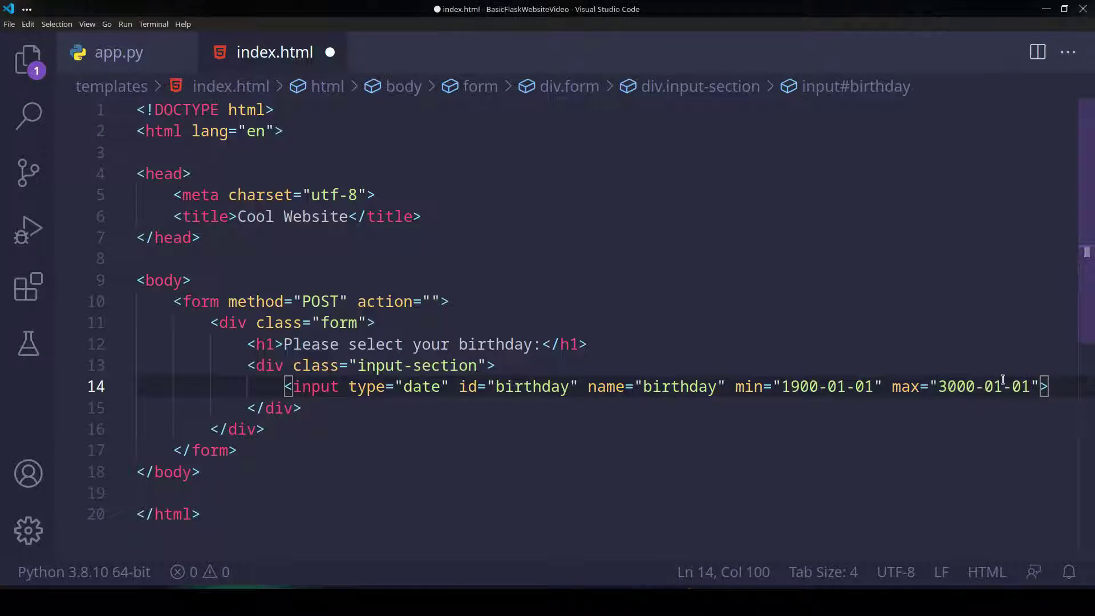
{"action": "key", "text": "Return"}
{"action": "type", "text": "<input type=\"time\" id=\"birthtime\" name=\"birthtime\" min=\""}
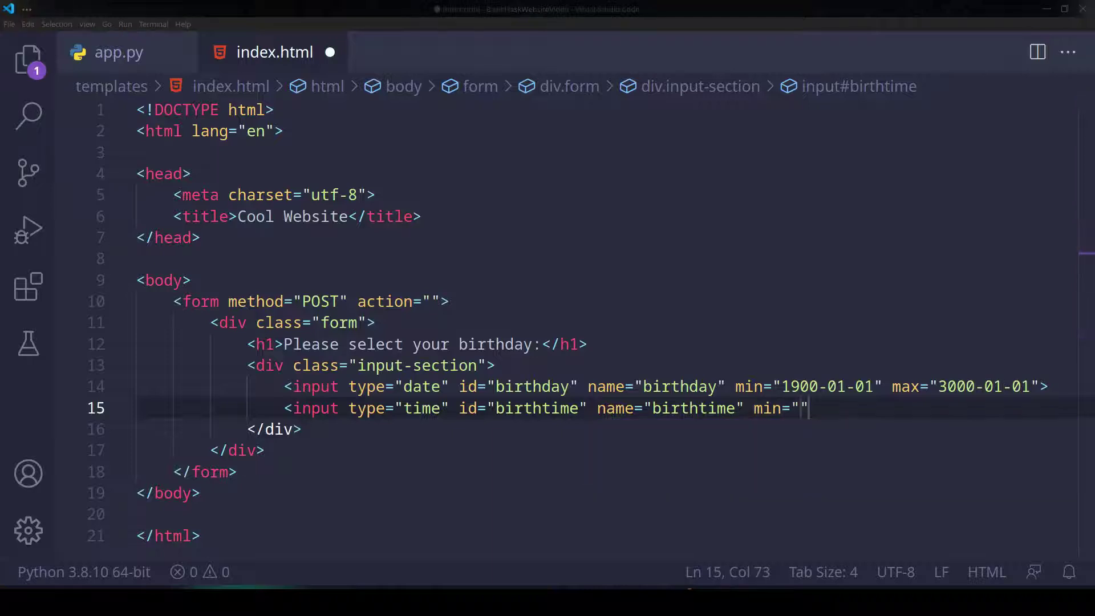
{"action": "type", "text": "00:00\" max=\"23:59\">"}
{"action": "key", "text": "Return"}
{"action": "type", "text": "<input type=\"submit\" value=\"Submit\">"}
{"action": "key", "text": "ctrl+s"}
{"action": "left_click", "coordinate": [627, 386]}
{"action": "scroll", "coordinate": [561, 393], "scroll_direction": "down", "scroll_amount": 3}
{"action": "left_click", "coordinate": [312, 421]}
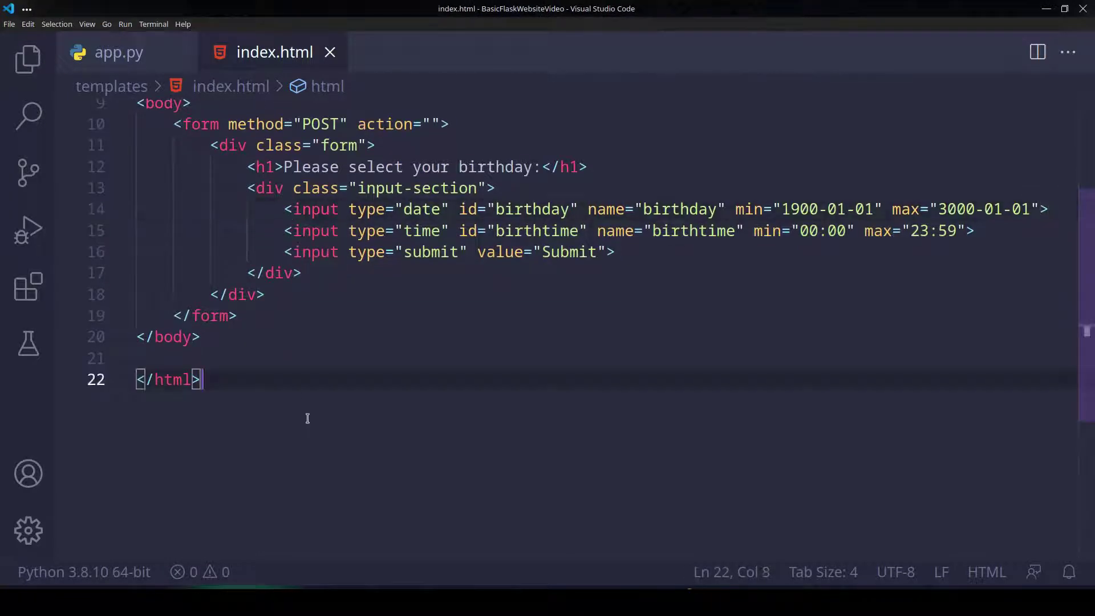
Add a style block below the html tag with a .form rule using display: flex.
{"action": "key", "text": "Return"}
{"action": "key", "text": "Return"}
{"action": "type", "text": "</"}
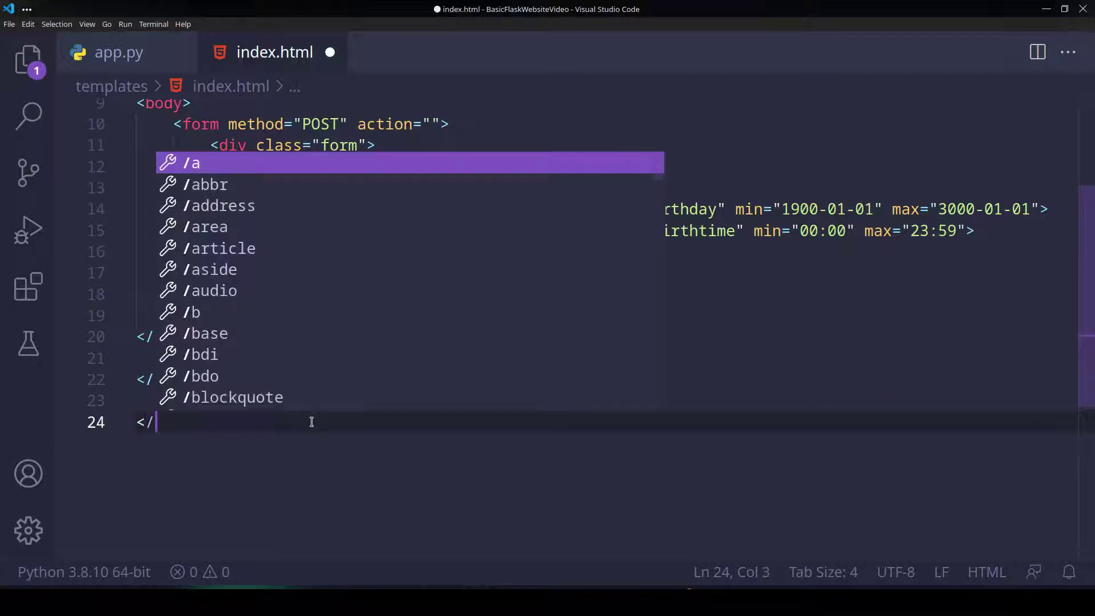
{"action": "type", "text": "style>"}
{"action": "key", "text": "Return"}
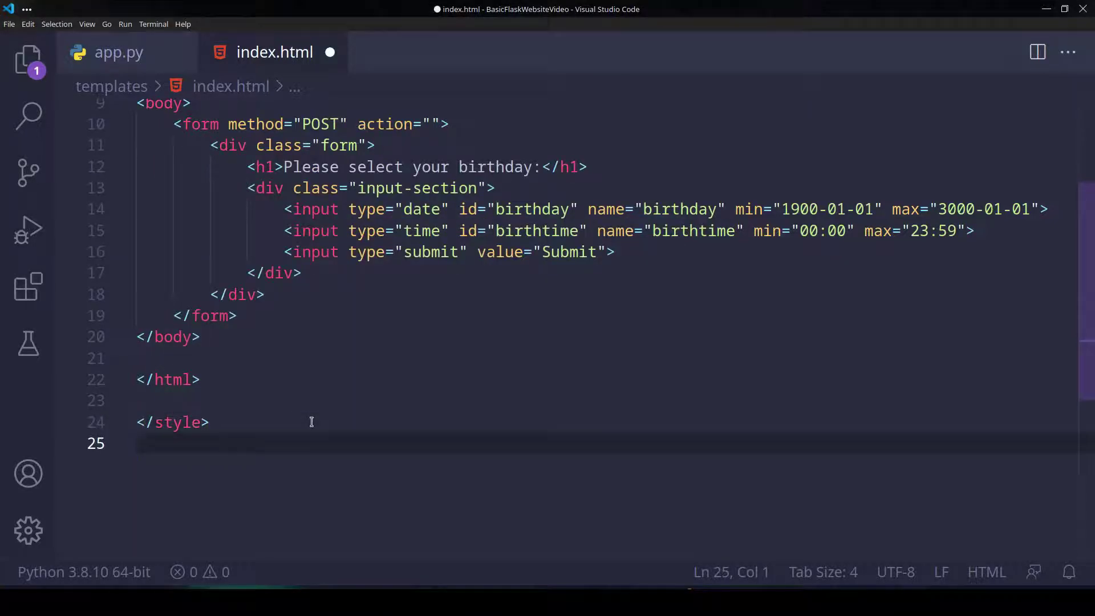
{"action": "type", "text": "<style>"}
{"action": "key", "text": "Return"}
{"action": "key", "text": "Return"}
{"action": "type", "text": ".form {"}
{"action": "key", "text": "Return"}
{"action": "type", "text": "display: flex;"}
{"action": "key", "text": "Return"}
{"action": "type", "text": "justify-content: center;"}
Set align-items and text-align to center in the .form rule.
{"action": "key", "text": "End"}
{"action": "key", "text": "Return"}
{"action": "type", "text": "ali"}
{"action": "key", "text": "Return"}
{"action": "type", "text": "ce"}
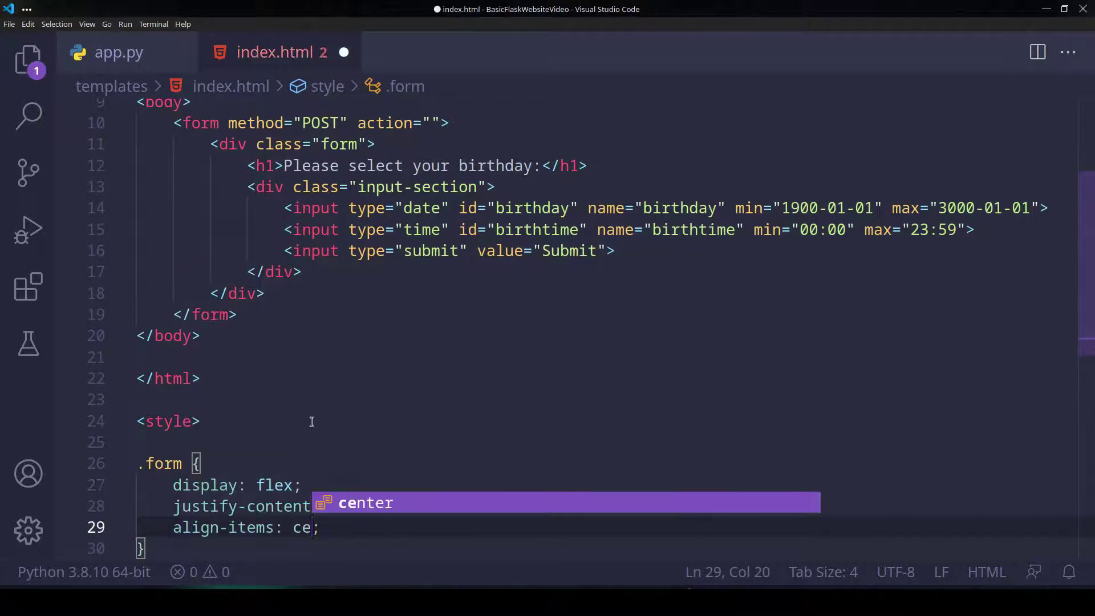
{"action": "key", "text": "Return"}
{"action": "key", "text": "End"}
{"action": "key", "text": "Return"}
{"action": "type", "text": "text-align:"}
{"action": "key", "text": "Return"}
{"action": "key", "text": "End"}
Add min-height: 95vh and flex-direction: column to .form and save.
{"action": "key", "text": "Return"}
{"action": "type", "text": "min"}
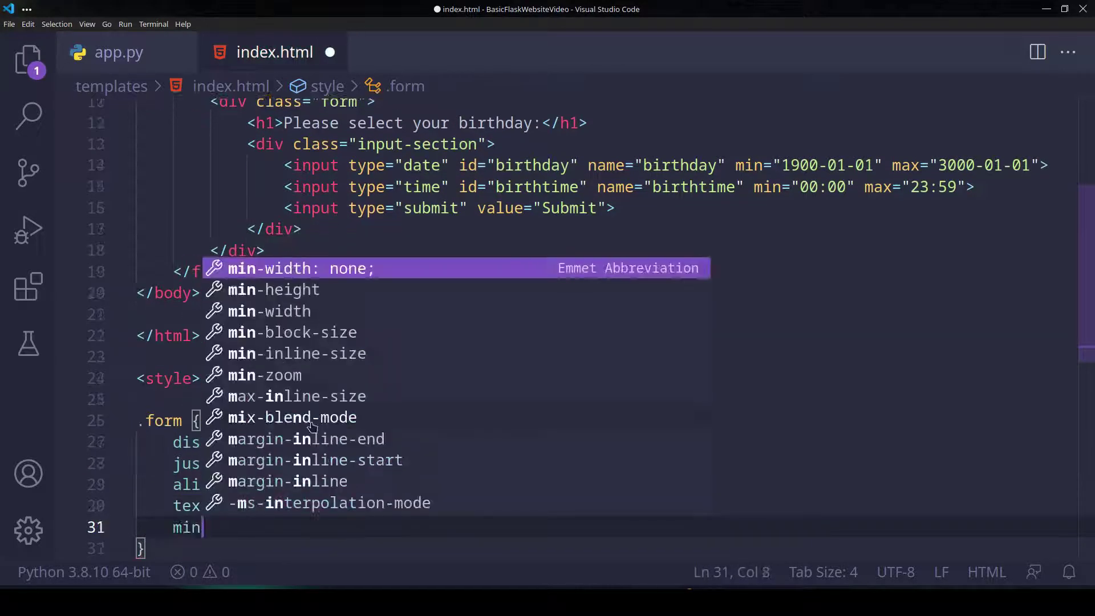
{"action": "type", "text": "-hei"}
{"action": "key", "text": "Return"}
{"action": "type", "text": "95vh"}
{"action": "key", "text": "End"}
{"action": "key", "text": "Return"}
{"action": "type", "text": "flex-d"}
{"action": "key", "text": "Return"}
{"action": "type", "text": "col"}
{"action": "key", "text": "Return"}
{"action": "key", "text": "Down"}
{"action": "key", "text": "End"}
{"action": "key", "text": "ctrl+s"}
{"action": "key", "text": "Return"}
{"action": "key", "text": "Return"}
{"action": "type", "text": "</style>"}
Replace return "hello world" with render_template("index.html") and save app.py.
{"action": "key", "text": "ctrl+s"}
{"action": "key", "text": "ctrl+Tab"}
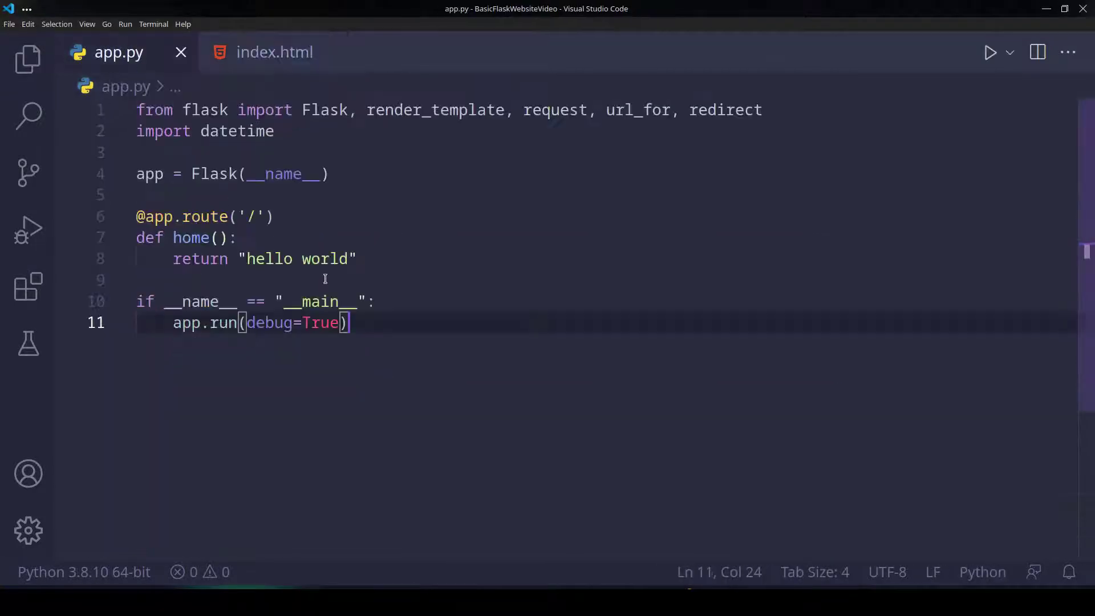
{"action": "key", "text": "alt+Tab"}
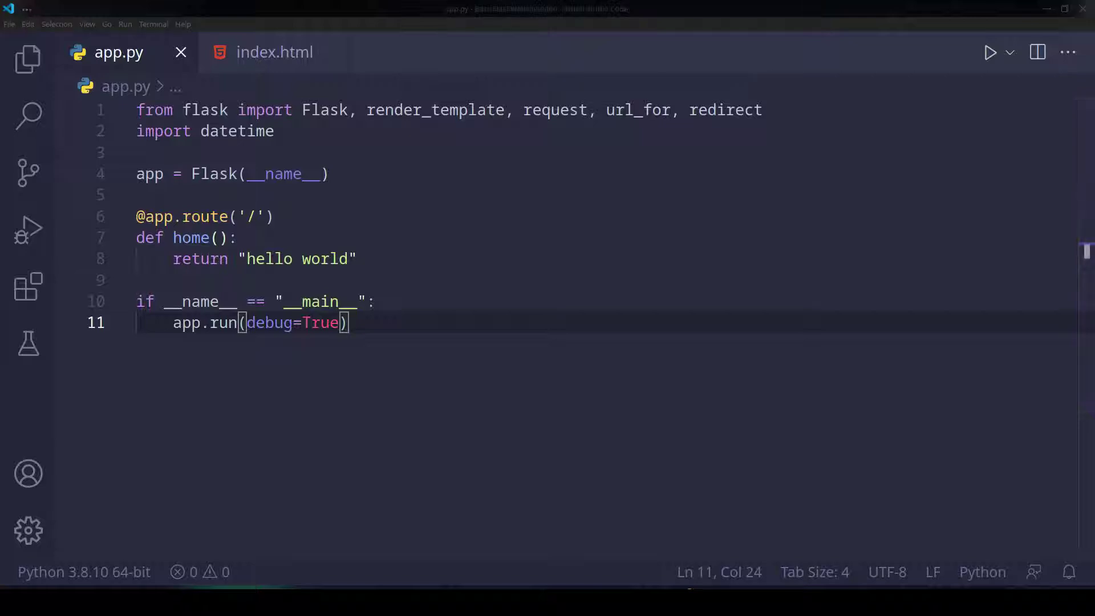
{"action": "key", "text": "alt+Tab"}
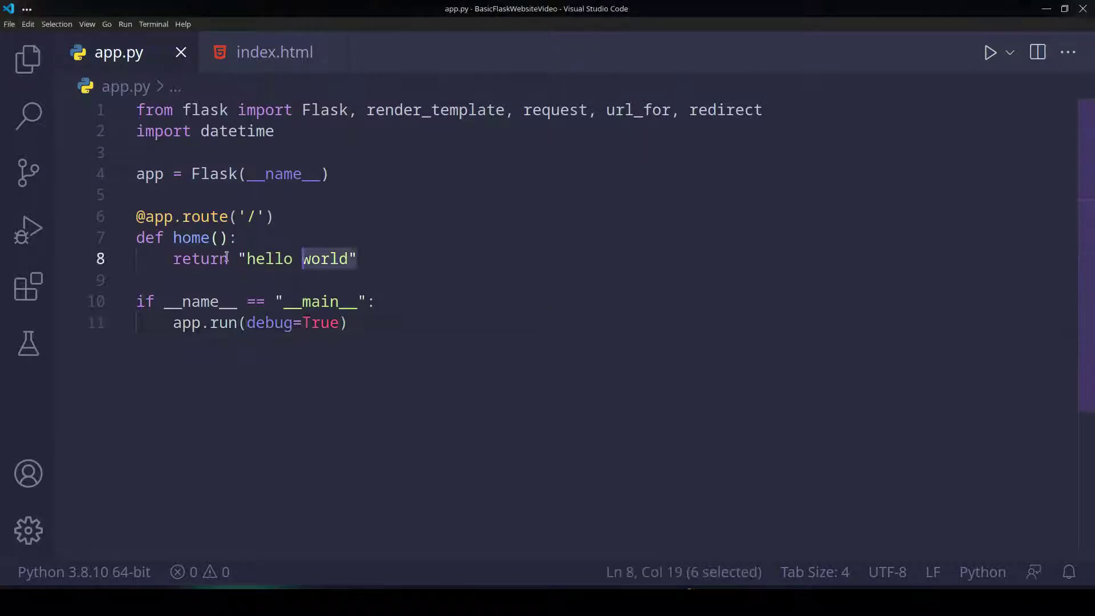
{"action": "left_click_drag", "start_coordinate": [202, 258], "coordinate": [184, 259]}
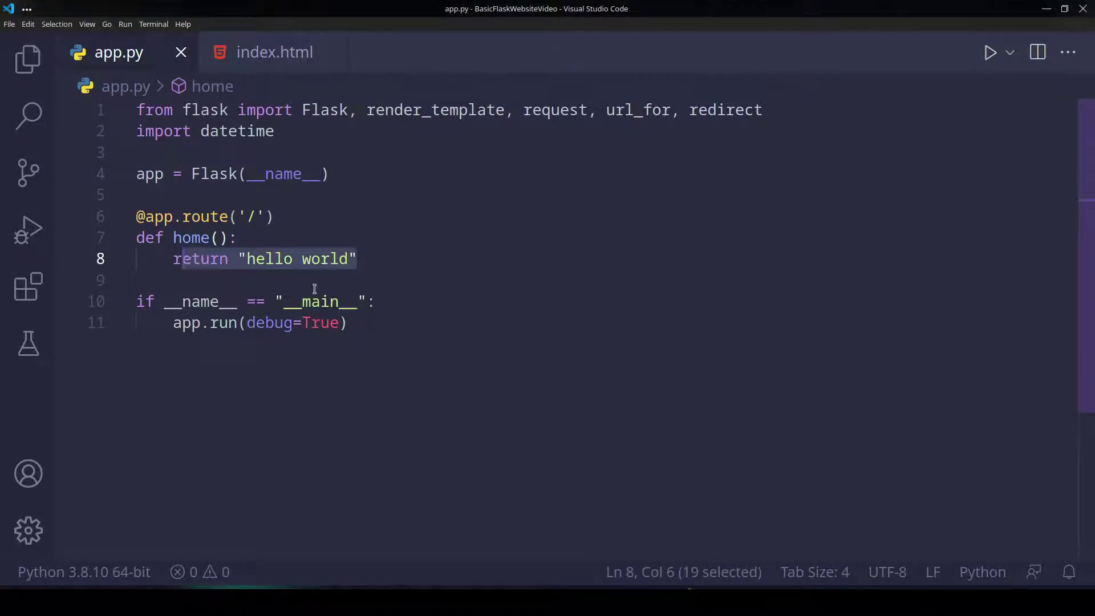
{"action": "left_click", "coordinate": [268, 276]}
{"action": "left_click_drag", "start_coordinate": [237, 258], "coordinate": [394, 258]}
{"action": "type", "text": "return re"}
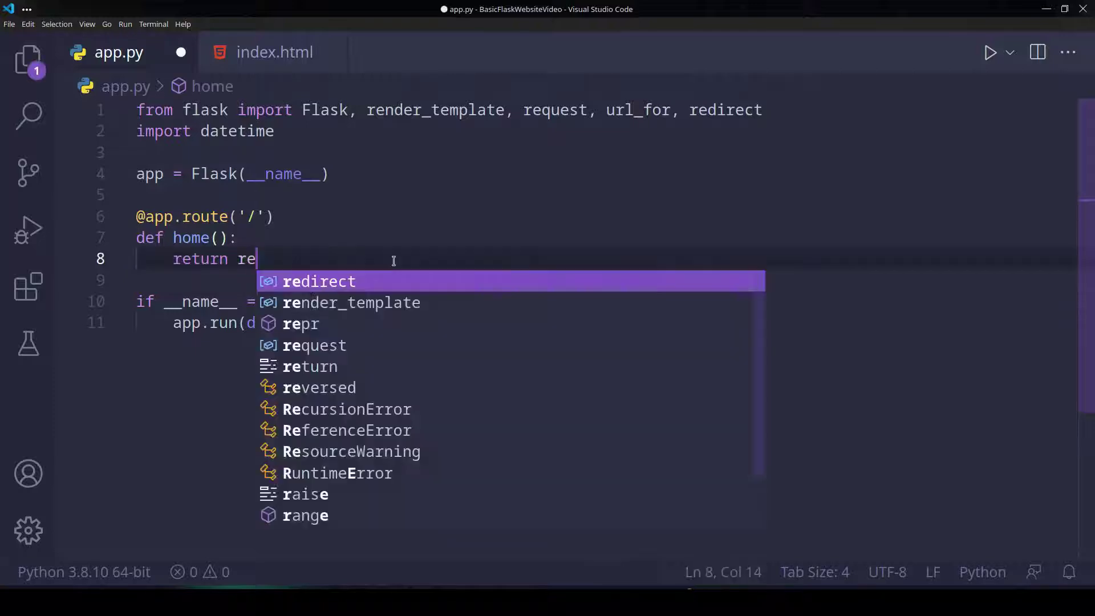
{"action": "type", "text": "nde"}
{"action": "key", "text": "Tab"}
{"action": "type", "text": "(\"index.html"}
{"action": "key", "text": "ctrl+s"}
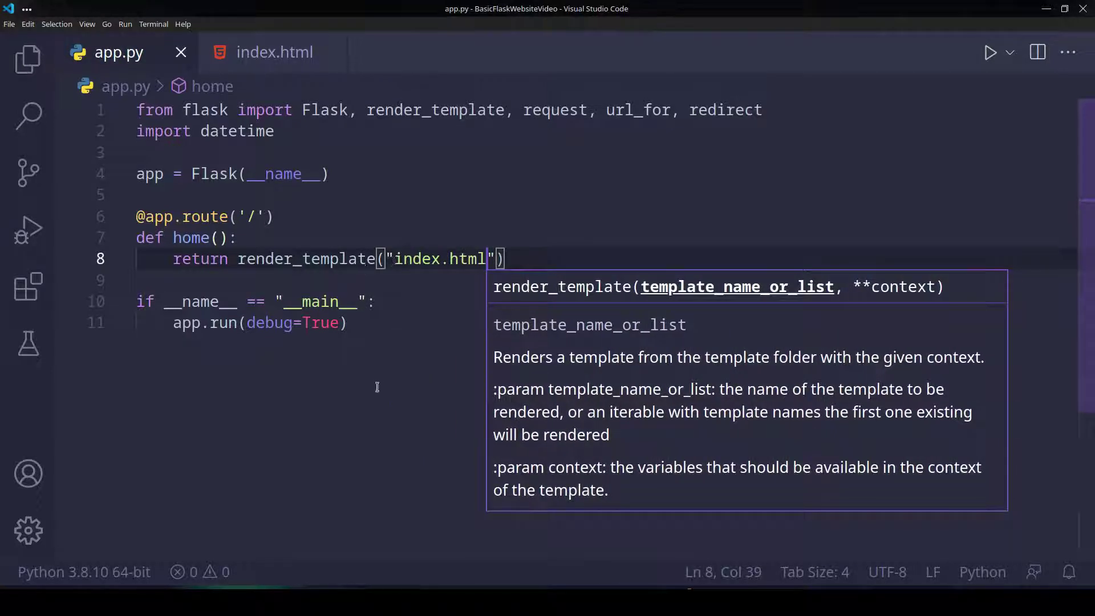
{"action": "left_click", "coordinate": [377, 387]}
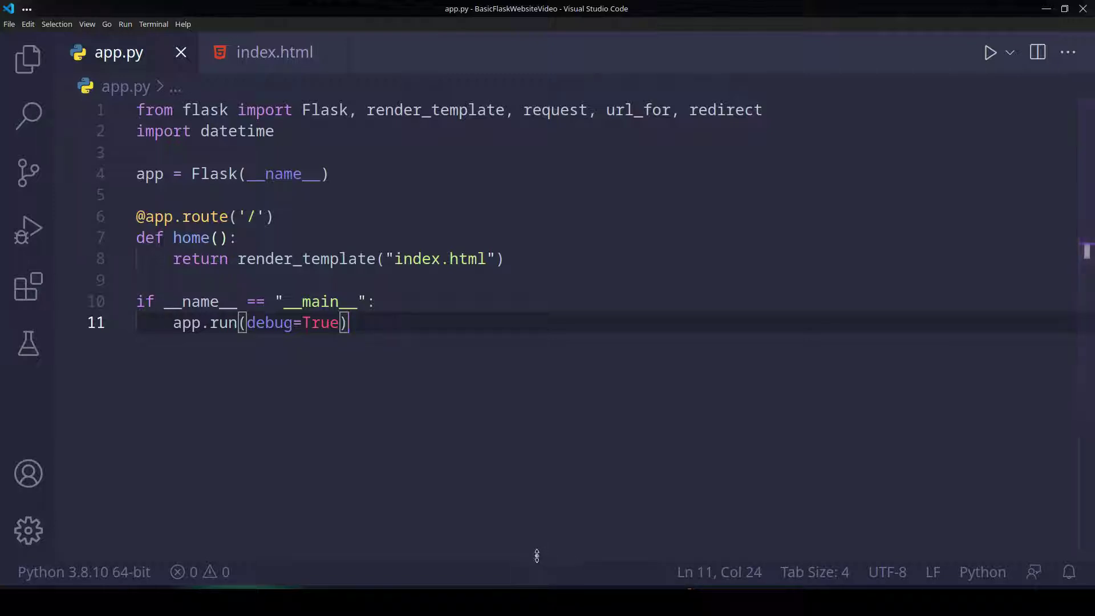
{"action": "key", "text": "ctrl+grave"}
{"action": "type", "text": "python3 app.py"}
Run app.py and submit a birthday date and time in the browser form.
{"action": "key", "text": "Return"}
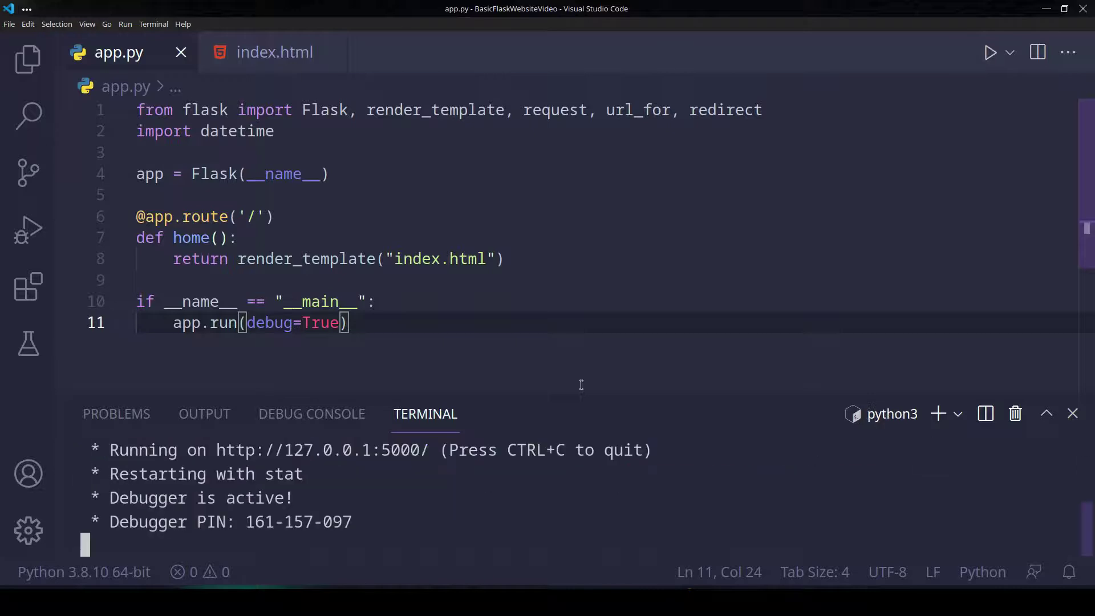
{"action": "left_click", "coordinate": [328, 450], "text": "ctrl"}
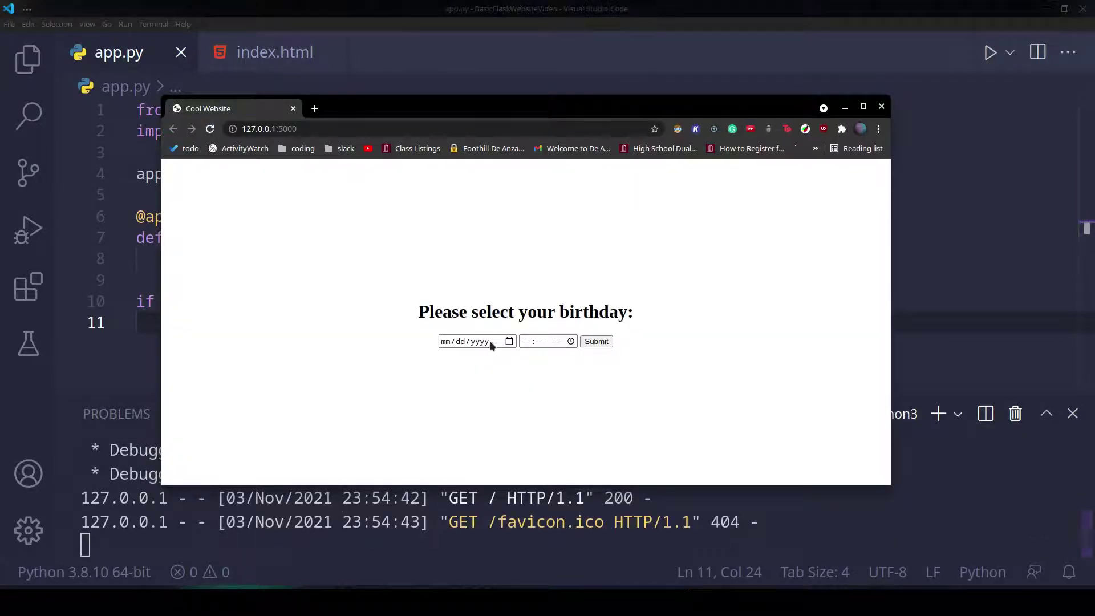
{"action": "left_click", "coordinate": [509, 341]}
{"action": "left_click", "coordinate": [500, 397]}
{"action": "left_click", "coordinate": [571, 342]}
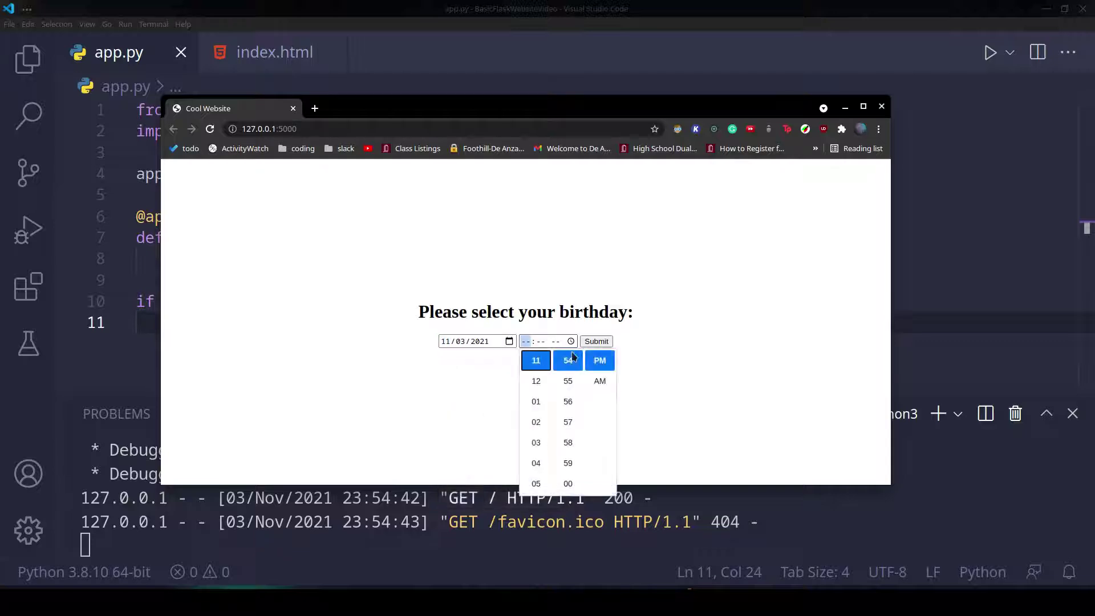
{"action": "left_click", "coordinate": [619, 352]}
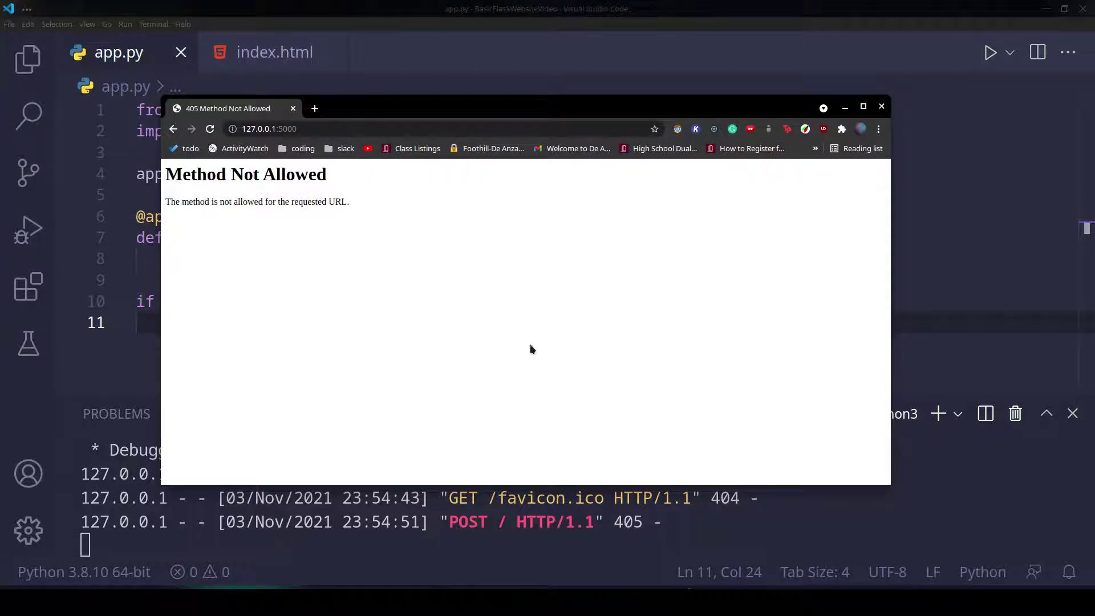
Review the 405 Method Not Allowed error, then return to index.html.
{"action": "left_click_drag", "start_coordinate": [363, 210], "coordinate": [81, 155]}
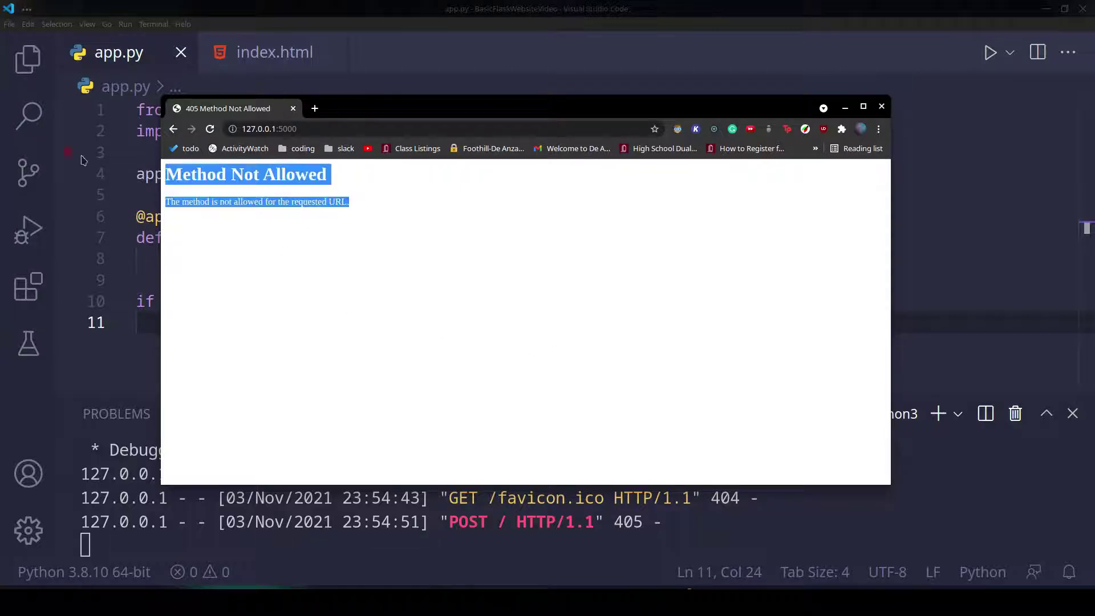
{"action": "left_click", "coordinate": [277, 196]}
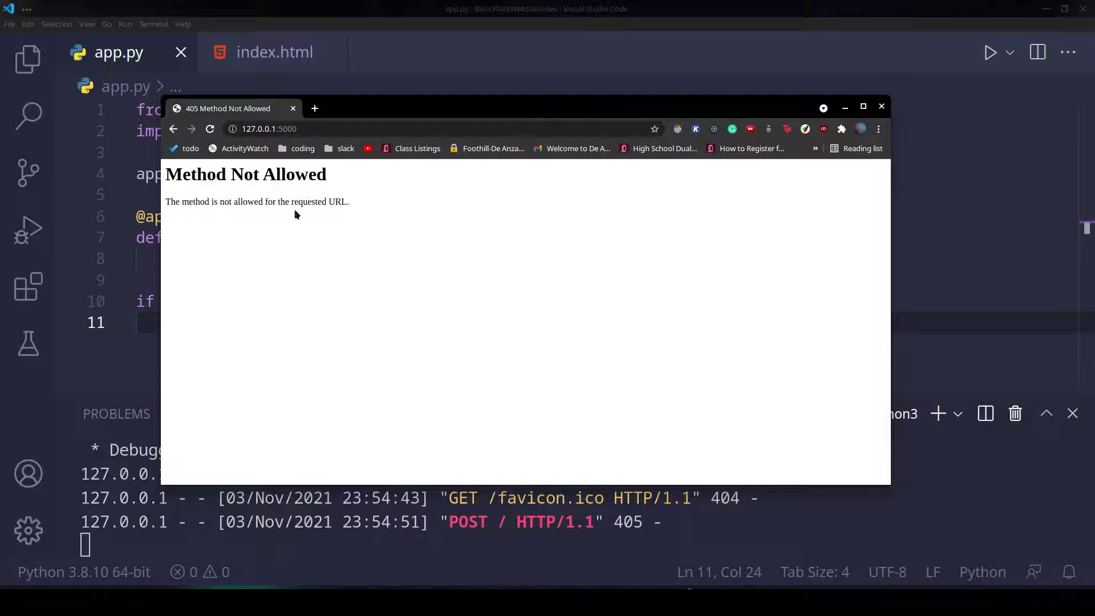
{"action": "key", "text": "alt+Tab"}
{"action": "left_click", "coordinate": [274, 53]}
{"action": "scroll", "coordinate": [338, 166], "scroll_direction": "up", "scroll_amount": 1}
{"action": "scroll", "coordinate": [341, 168], "scroll_direction": "up", "scroll_amount": 4}
Stop the server and let the home route accept POST requests.
{"action": "left_click_drag", "start_coordinate": [228, 270], "coordinate": [350, 271]}
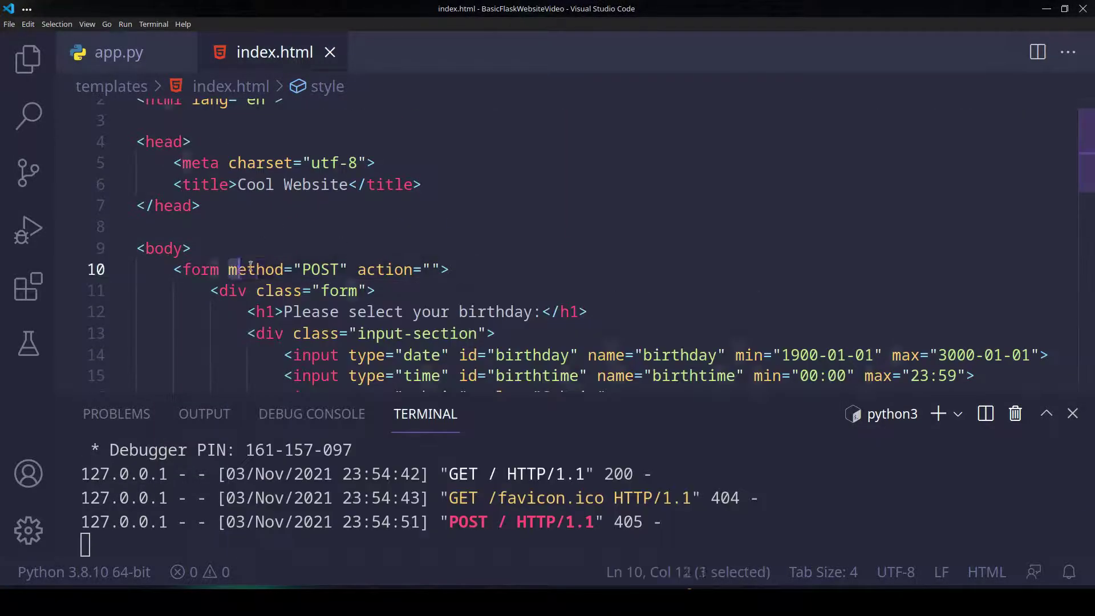
{"action": "left_click", "coordinate": [388, 313]}
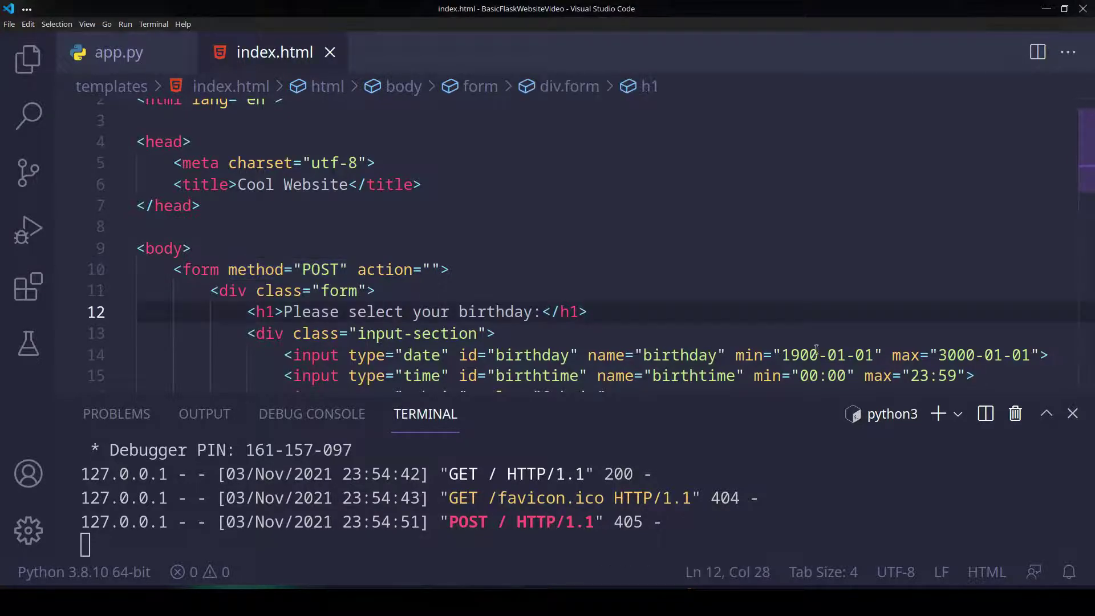
{"action": "key", "text": "ctrl+c"}
{"action": "type", "text": "clear"}
{"action": "type", "text": ", m"}
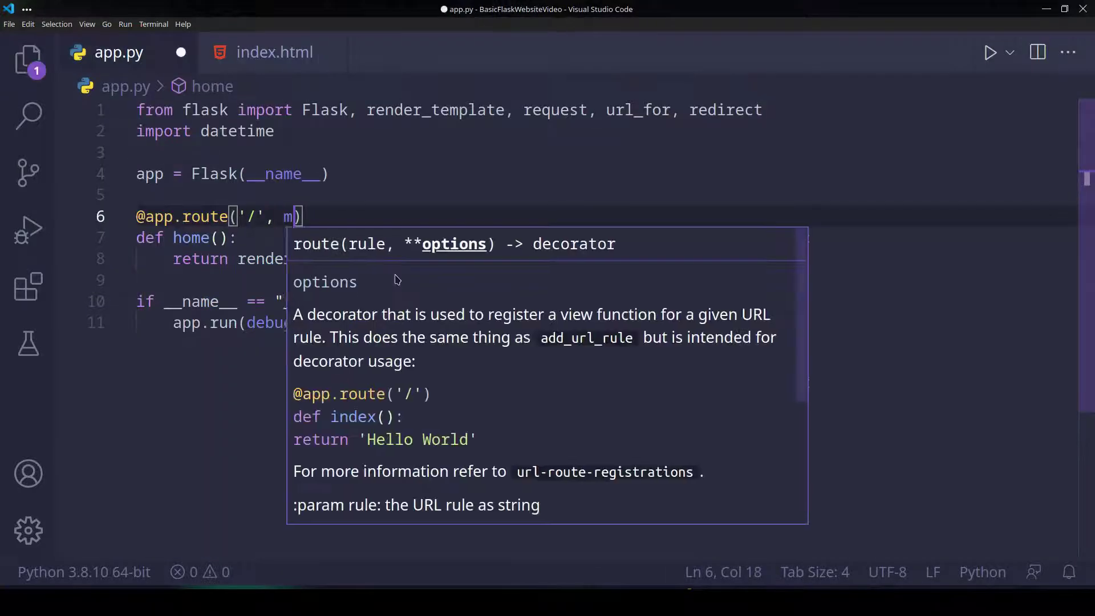
{"action": "type", "text": "et"}
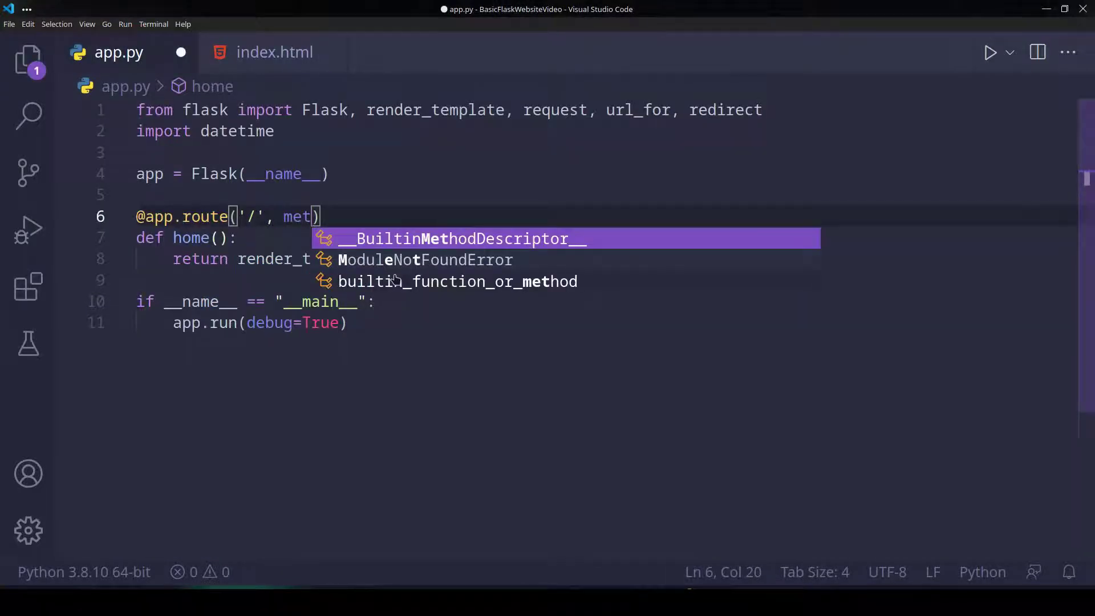
{"action": "type", "text": "ho"}
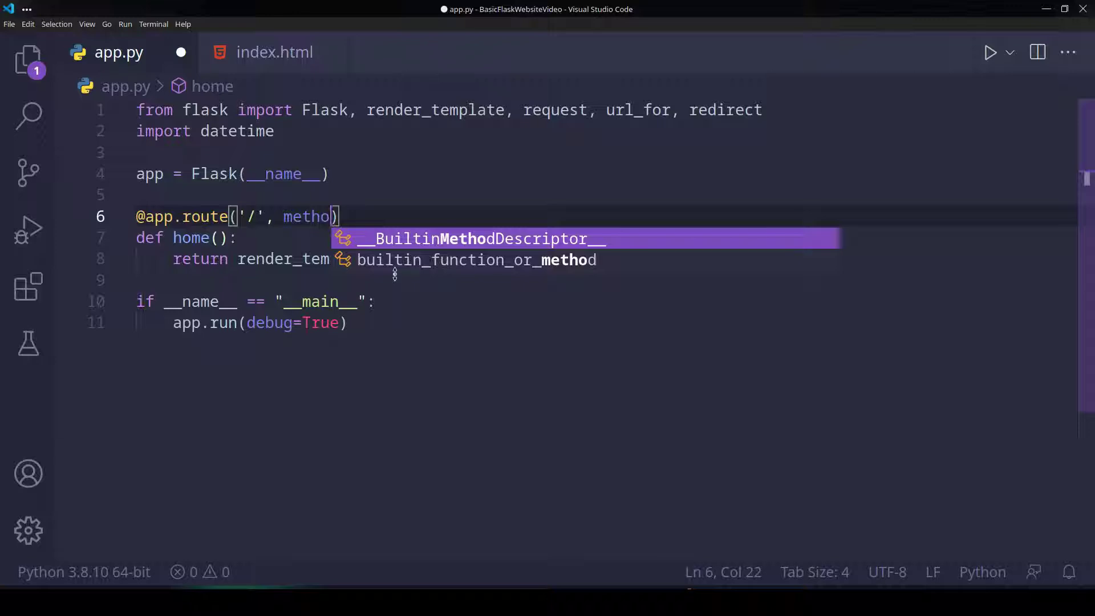
{"action": "type", "text": "ds="}
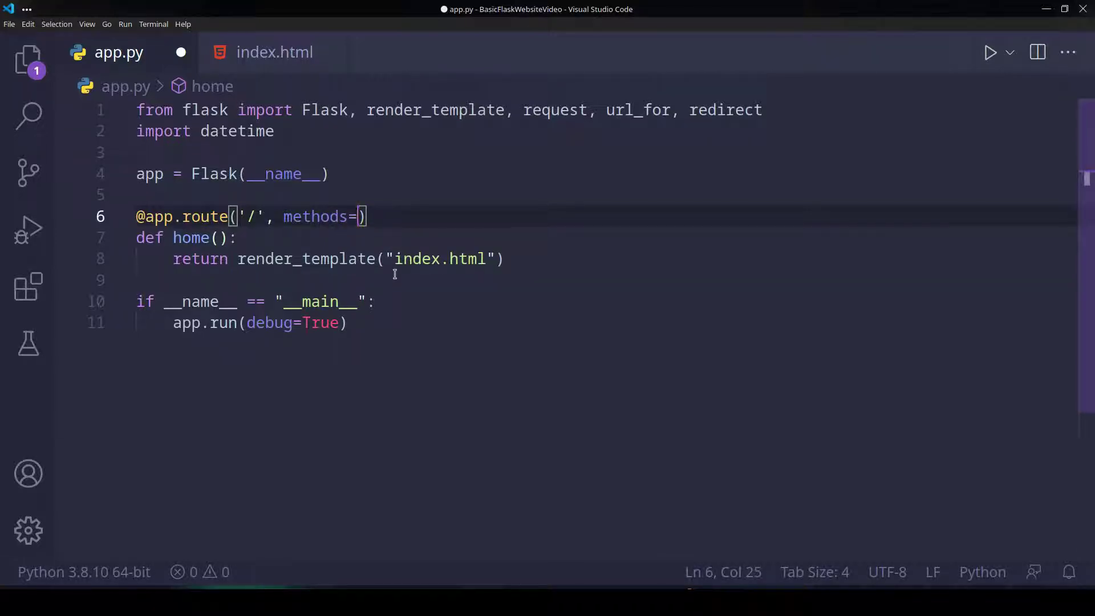
{"action": "type", "text": "["}
{"action": "type", "text": "'GET"}
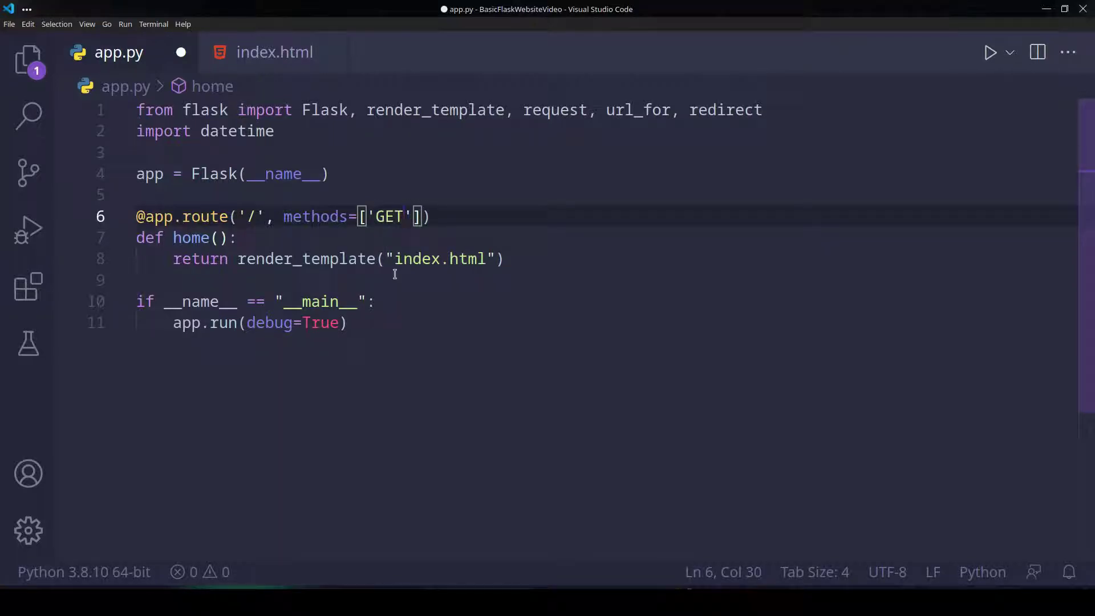
{"action": "type", "text": "', '"}
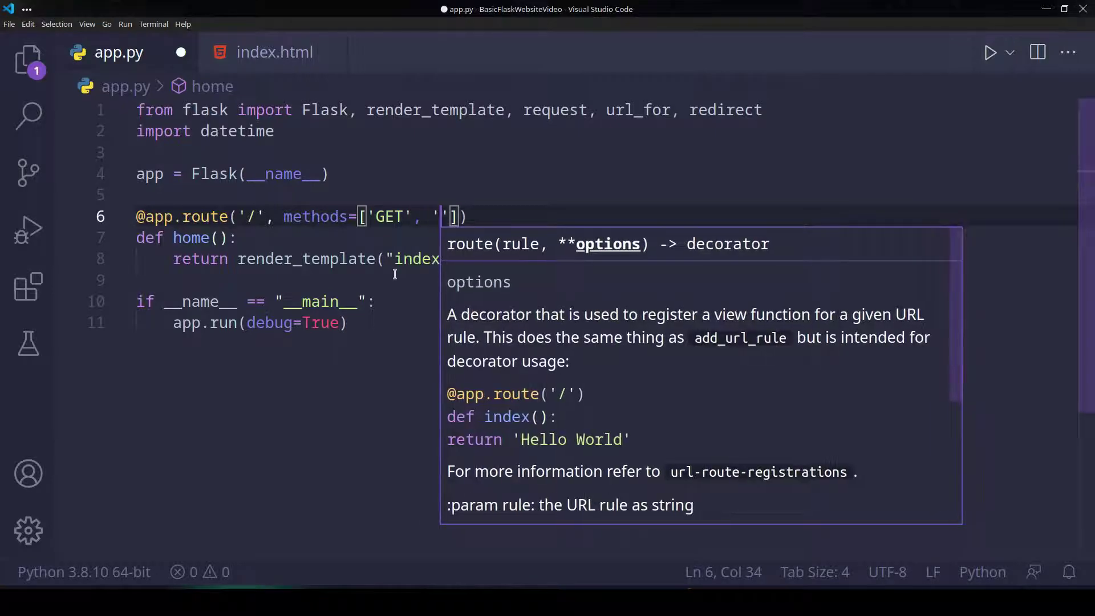
{"action": "type", "text": "PO"}
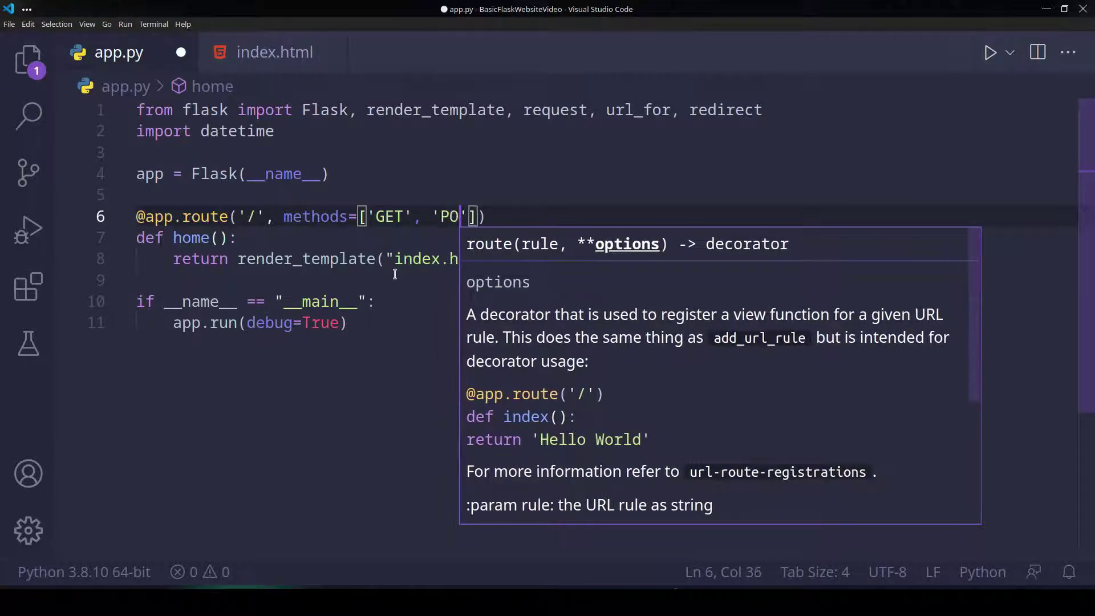
{"action": "type", "text": "ST'"}
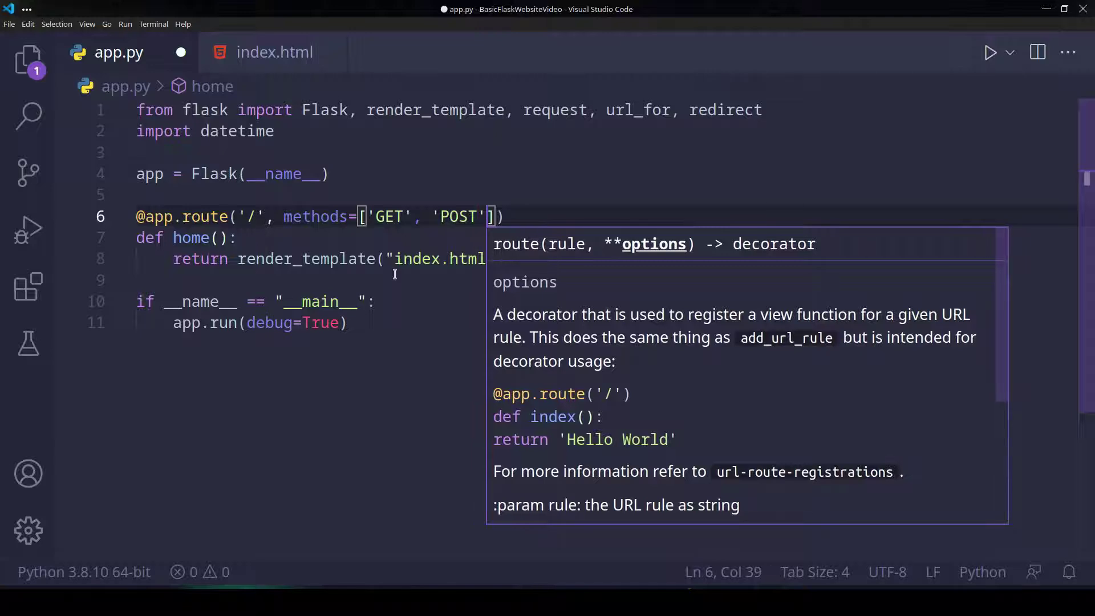
{"action": "type", "text": "])"}
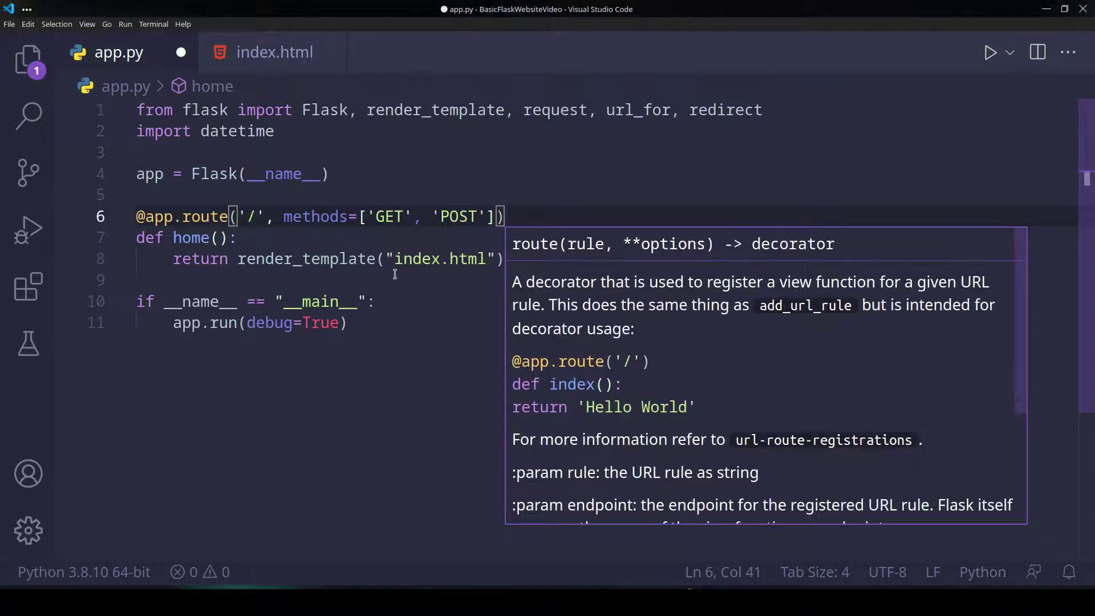
{"action": "key", "text": "Left"}
{"action": "key", "text": "Left"}
{"action": "key", "text": "Down"}
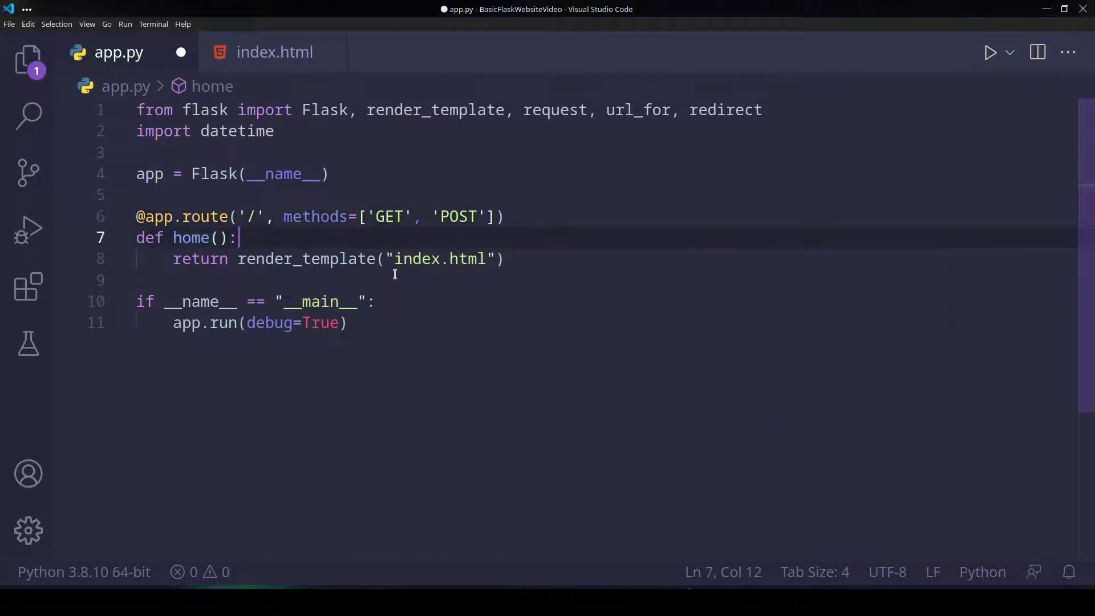
{"action": "key", "text": "Down"}
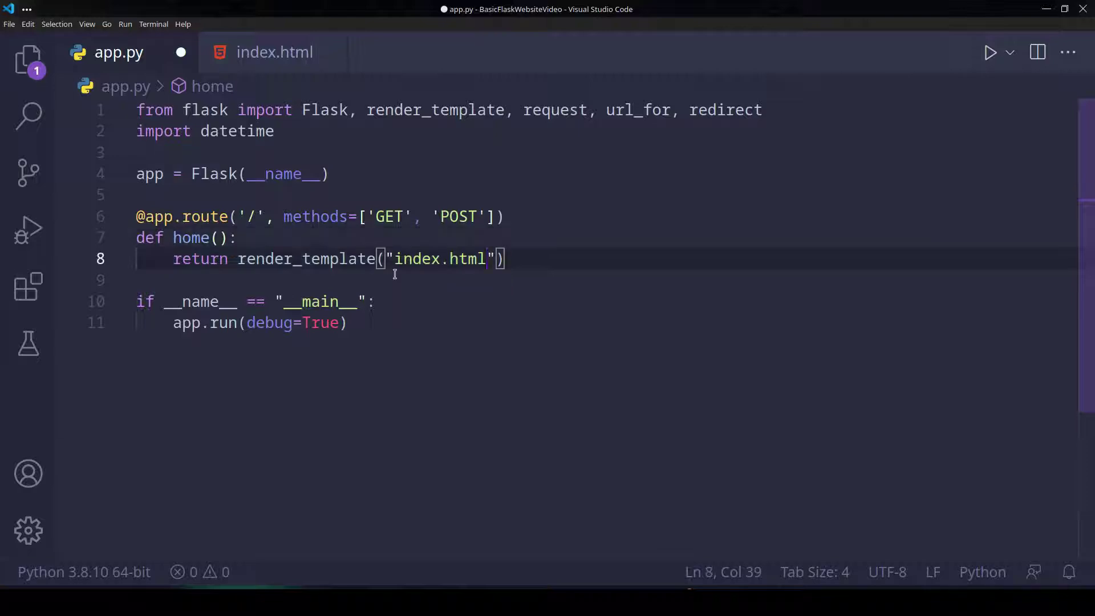
{"action": "key", "text": "Up"}
Add a POST branch reading and printing birthday and birthtime from request.form, then save.
{"action": "key", "text": "Return"}
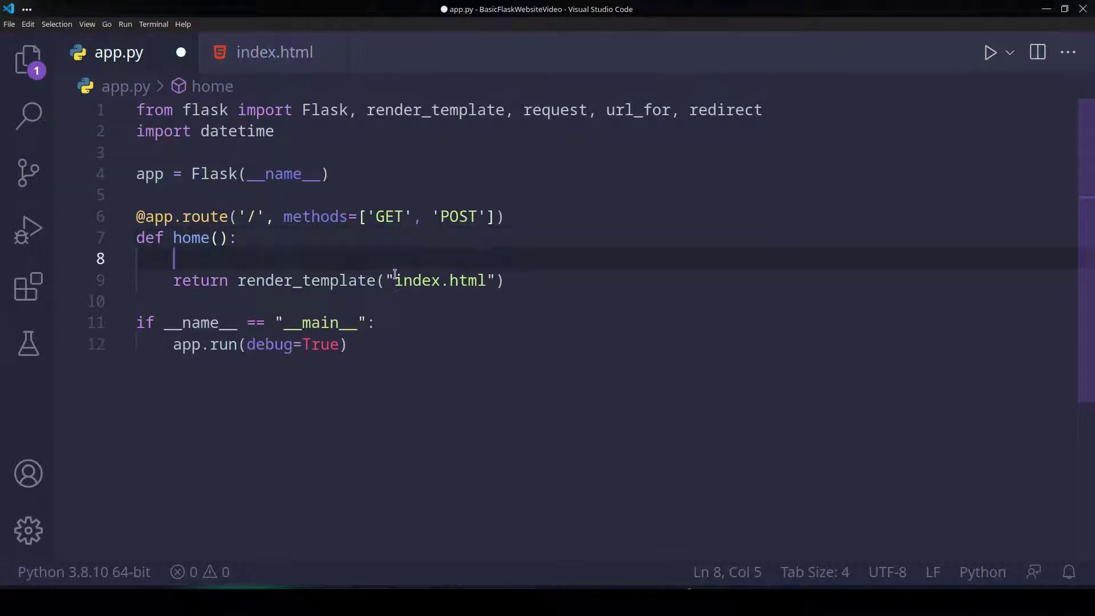
{"action": "type", "text": "if req"}
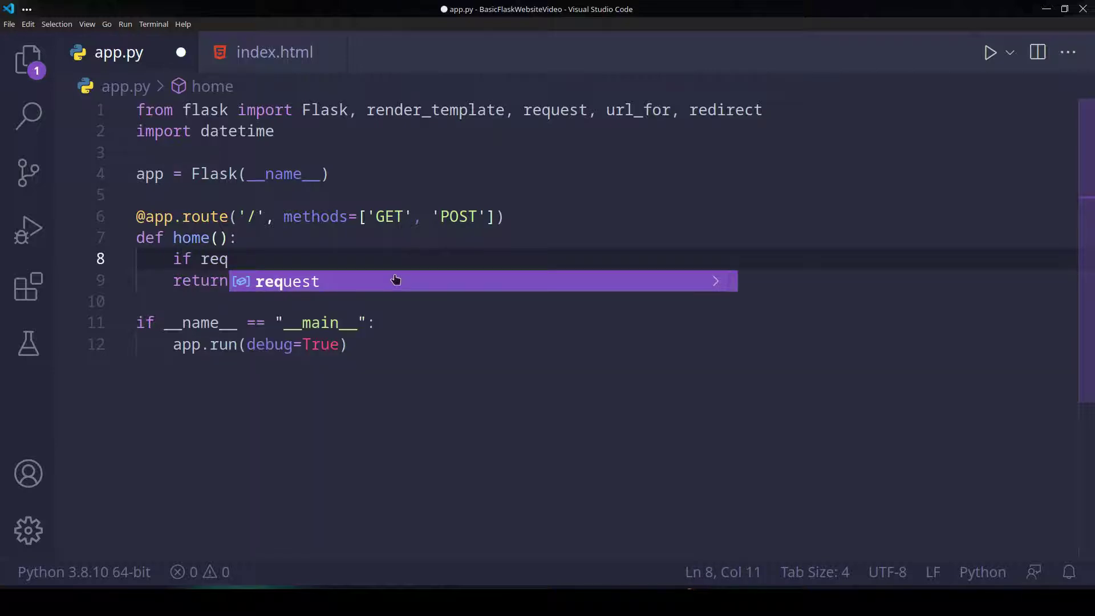
{"action": "type", "text": "uest.me"}
{"action": "type", "text": "hod "}
{"action": "type", "text": "= \"POS"}
{"action": "key", "text": "BackSpace"}
{"action": "key", "text": "BackSpace"}
{"action": "key", "text": "BackSpace"}
{"action": "type", "text": "POST\":"}
{"action": "key", "text": "Return"}
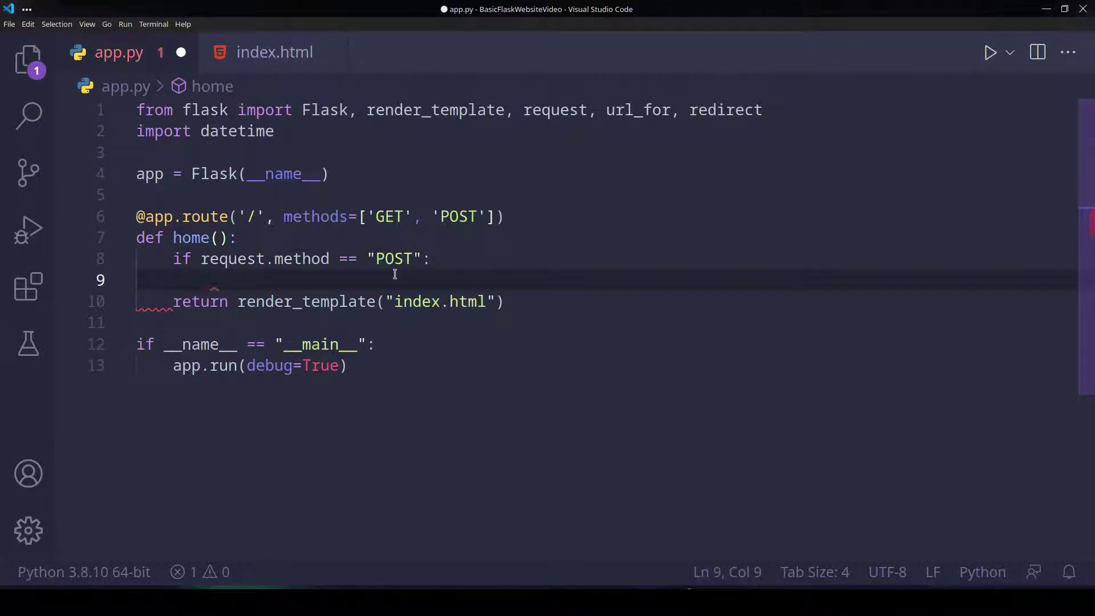
{"action": "type", "text": "bir"}
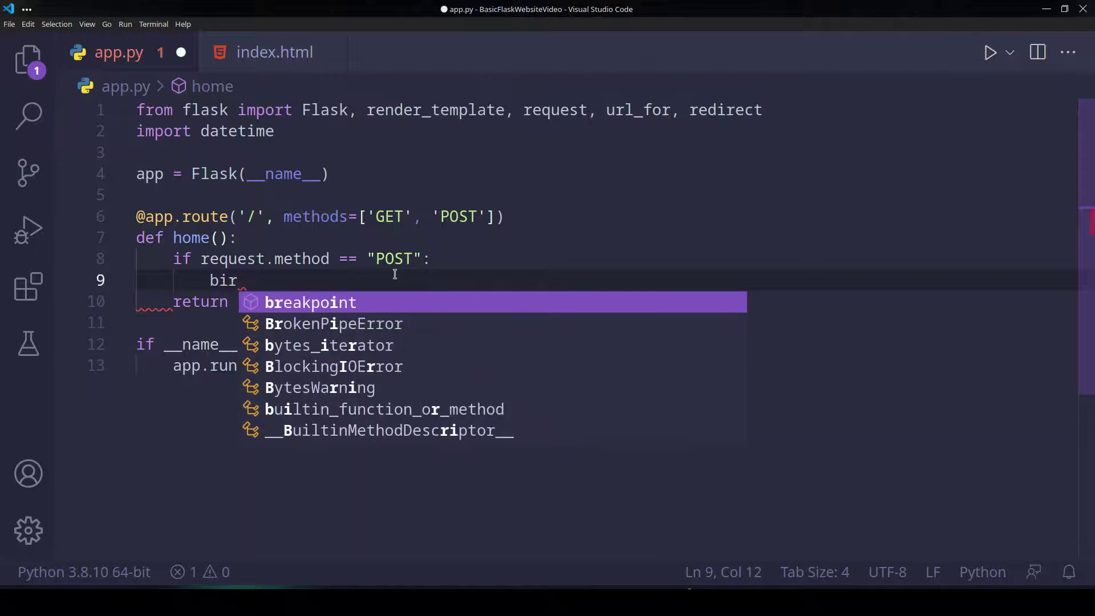
{"action": "type", "text": "thday = req"}
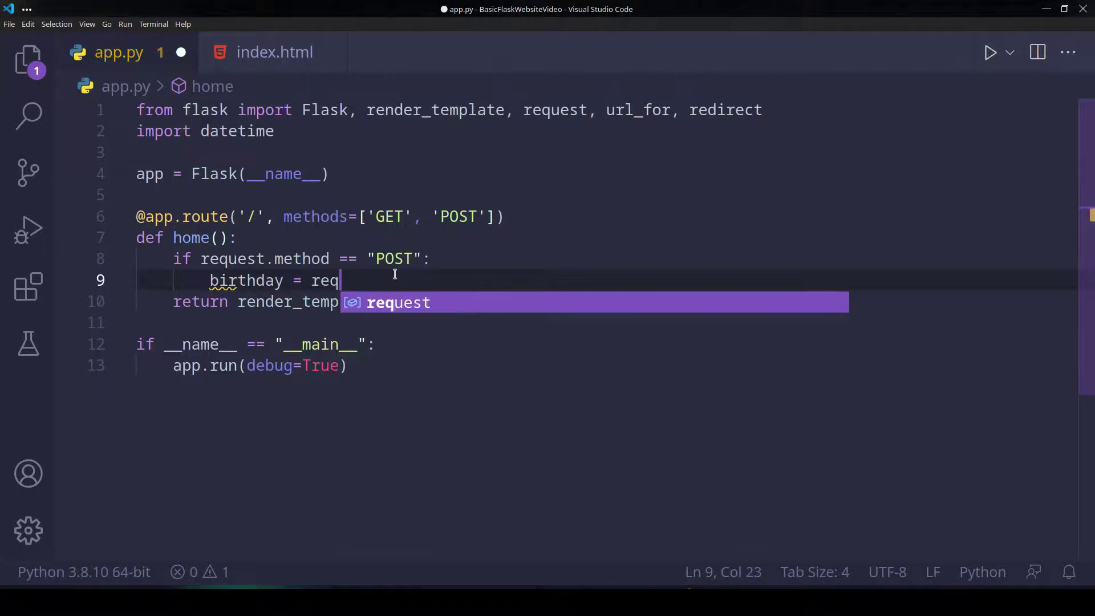
{"action": "type", "text": "uest.form[\"birthday\"]"}
{"action": "key", "text": "Return"}
{"action": "key", "text": "Return"}
{"action": "key", "text": "Up"}
{"action": "type", "text": "birthtime = request.form[\"birthtime\"]"}
{"action": "key", "text": "Return"}
{"action": "type", "text": "prin"}
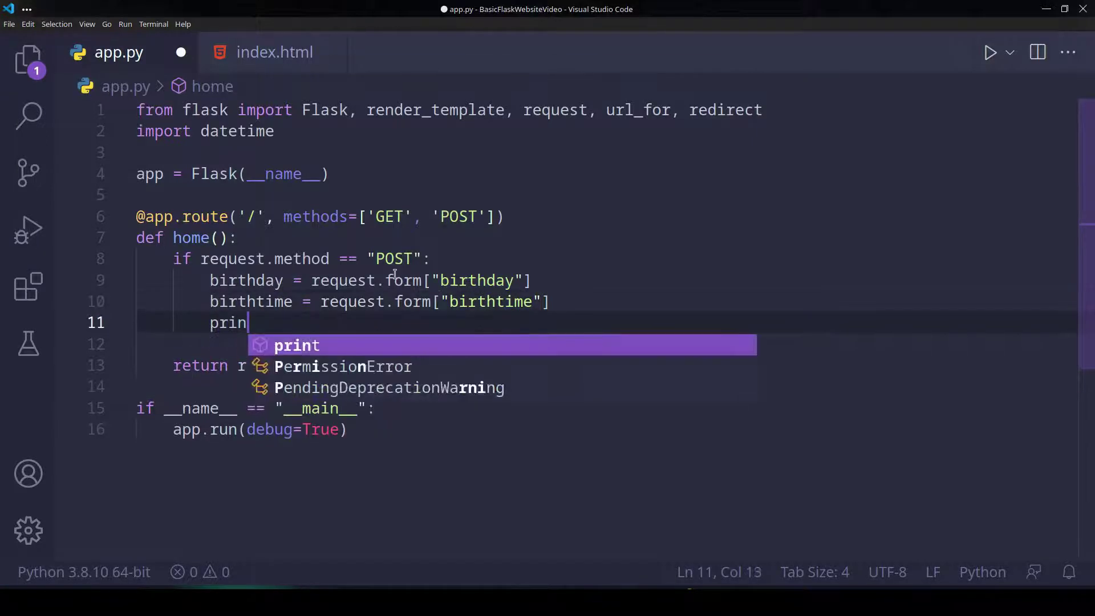
{"action": "type", "text": "t(birthday, birthtime"}
{"action": "key", "text": "ctrl+s"}
{"action": "key", "text": "ctrl+grave"}
{"action": "type", "text": "python3 app.py"}
{"action": "key", "text": "Return"}
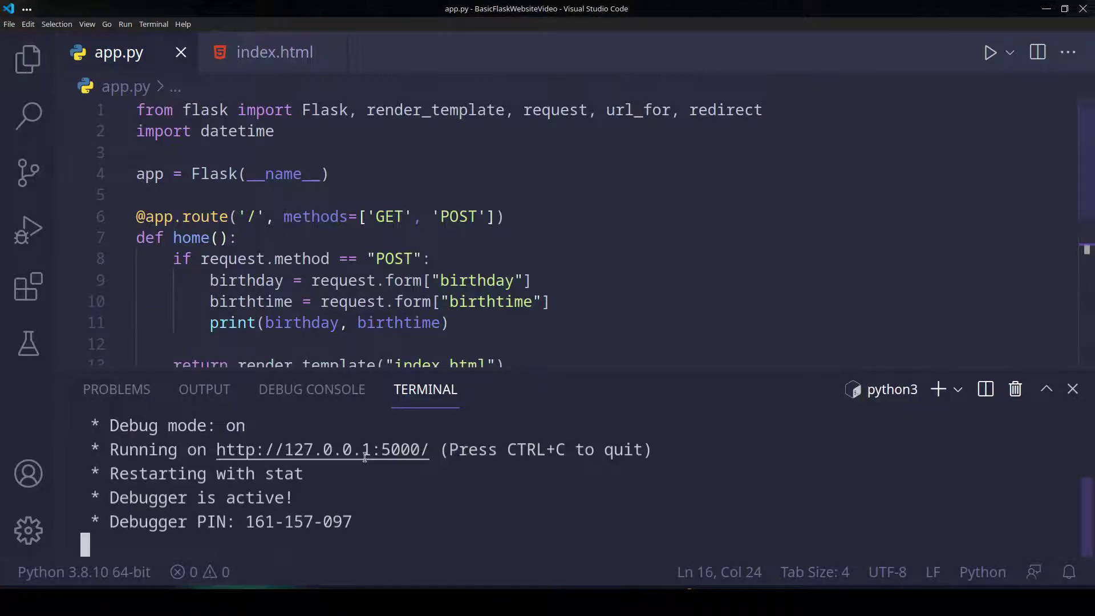
Submit November 3, 2021 at 11:57 PM through the birthday form.
{"action": "left_click", "coordinate": [359, 455], "text": "ctrl"}
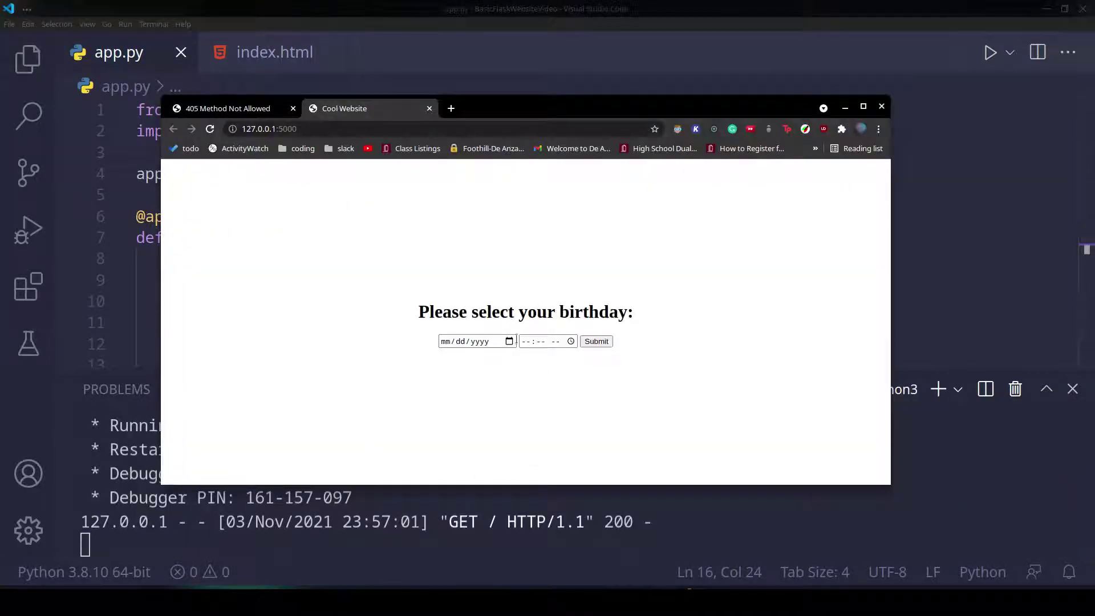
{"action": "left_click", "coordinate": [510, 342]}
{"action": "left_click", "coordinate": [510, 399]}
{"action": "left_click", "coordinate": [572, 345]}
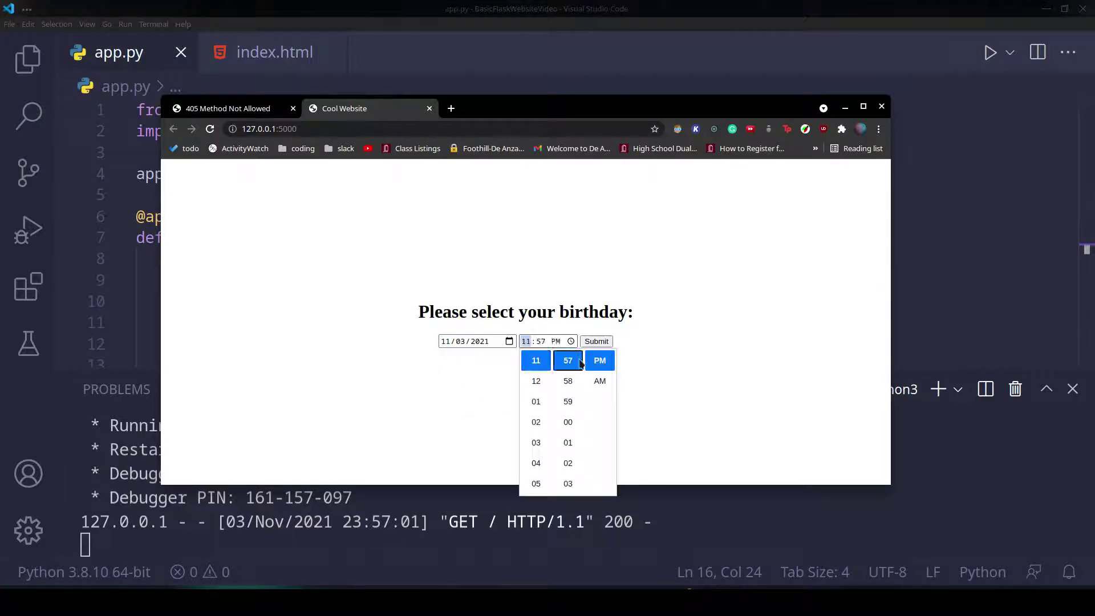
{"action": "left_click", "coordinate": [581, 361]}
{"action": "left_click", "coordinate": [638, 359]}
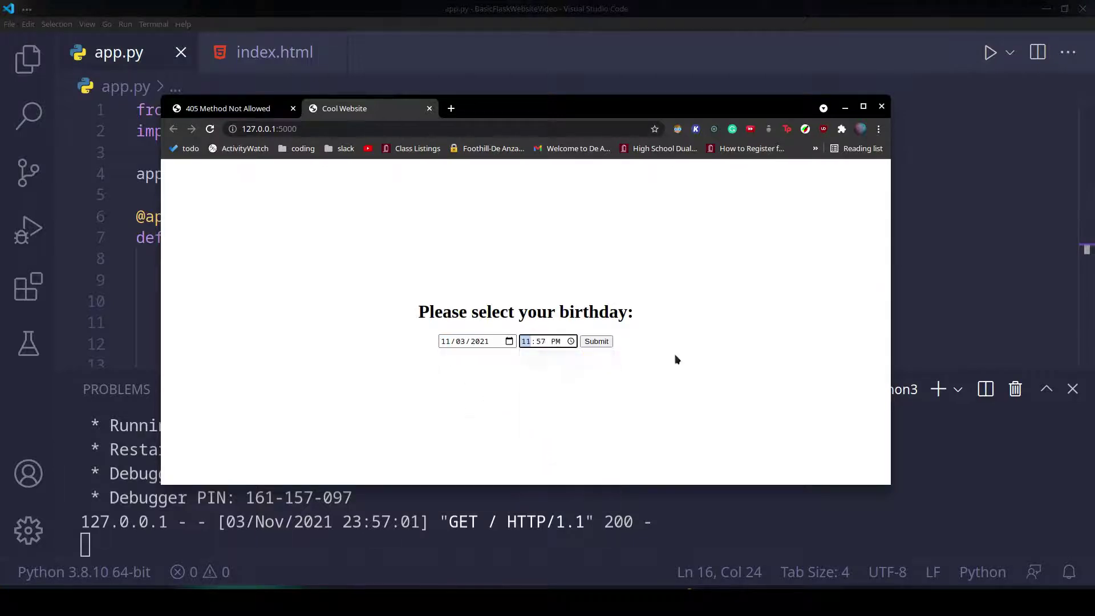
{"action": "left_click", "coordinate": [606, 344]}
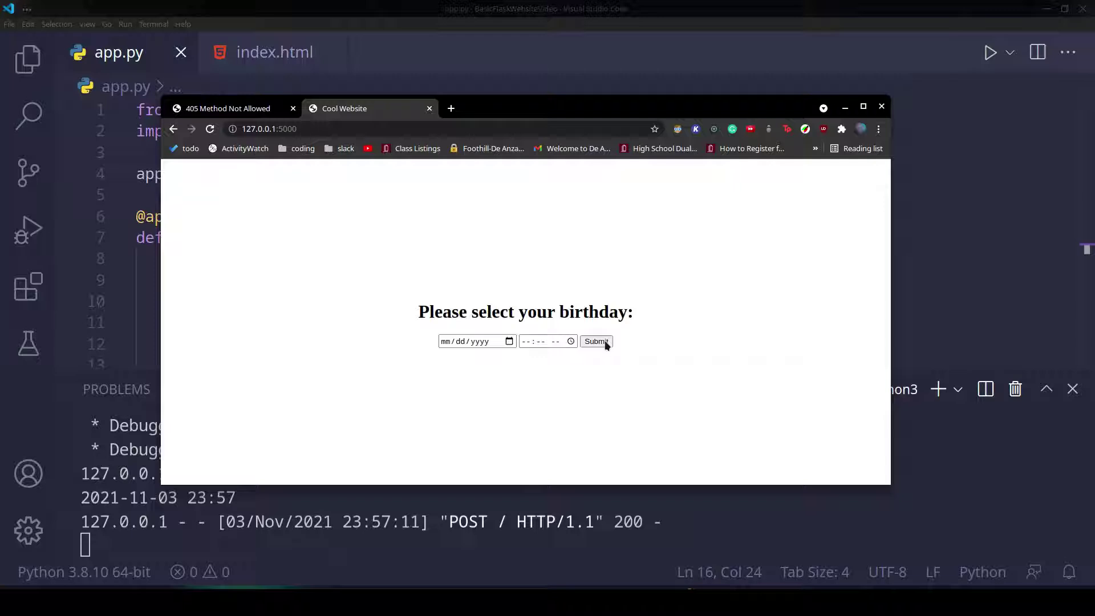
{"action": "key", "text": "alt+Tab"}
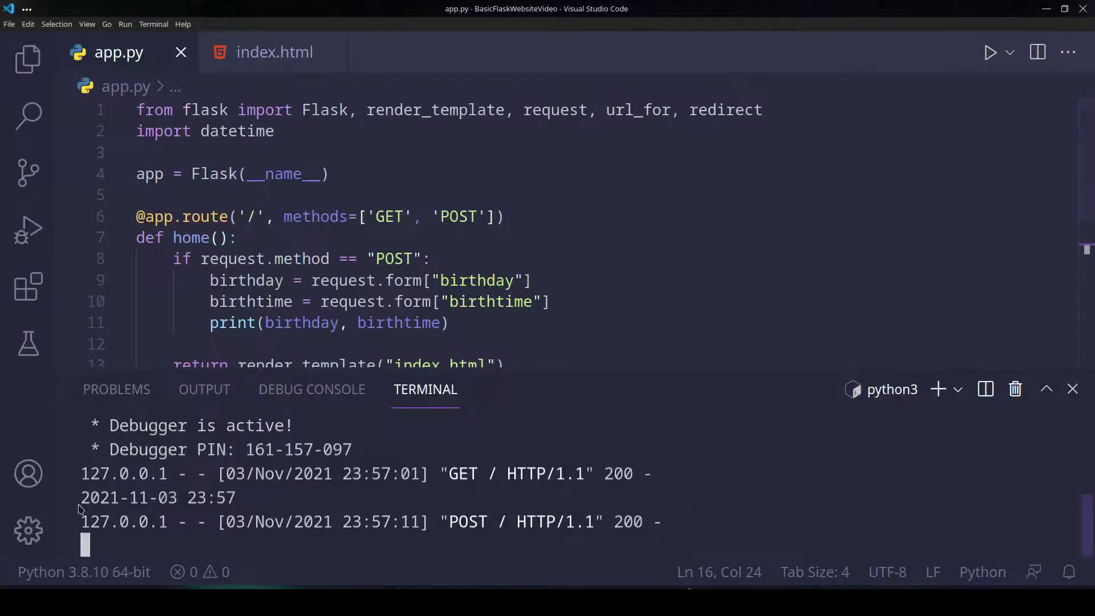
{"action": "left_click_drag", "start_coordinate": [92, 495], "coordinate": [244, 490]}
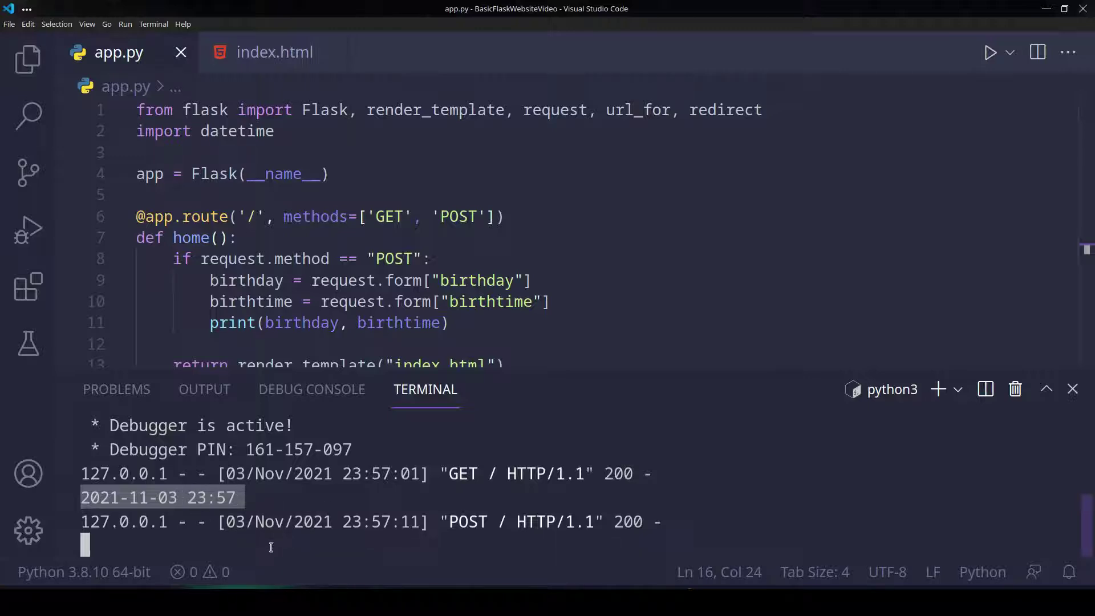
{"action": "left_click", "coordinate": [282, 496]}
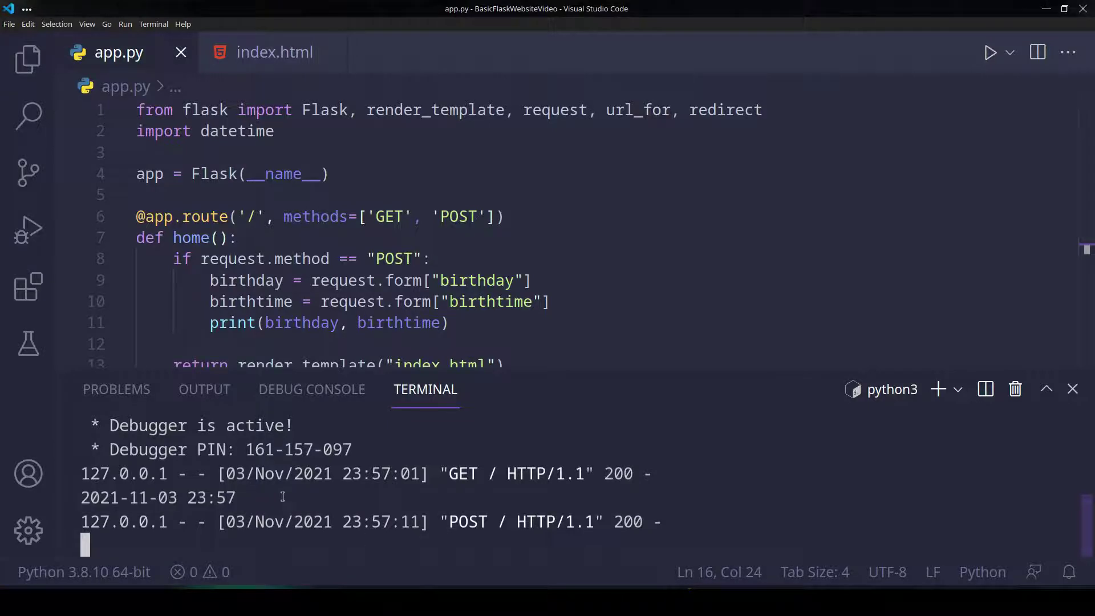
Stop the Flask server, clear the terminal and hide the panel.
{"action": "key", "text": "ctrl+c"}
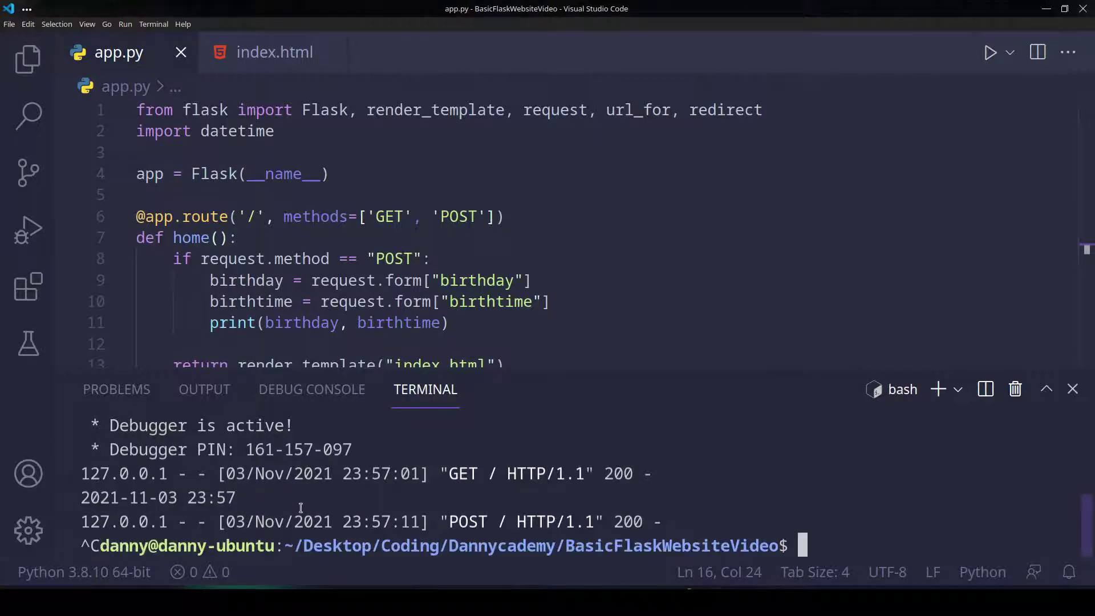
{"action": "type", "text": "clear"}
{"action": "key", "text": "Return"}
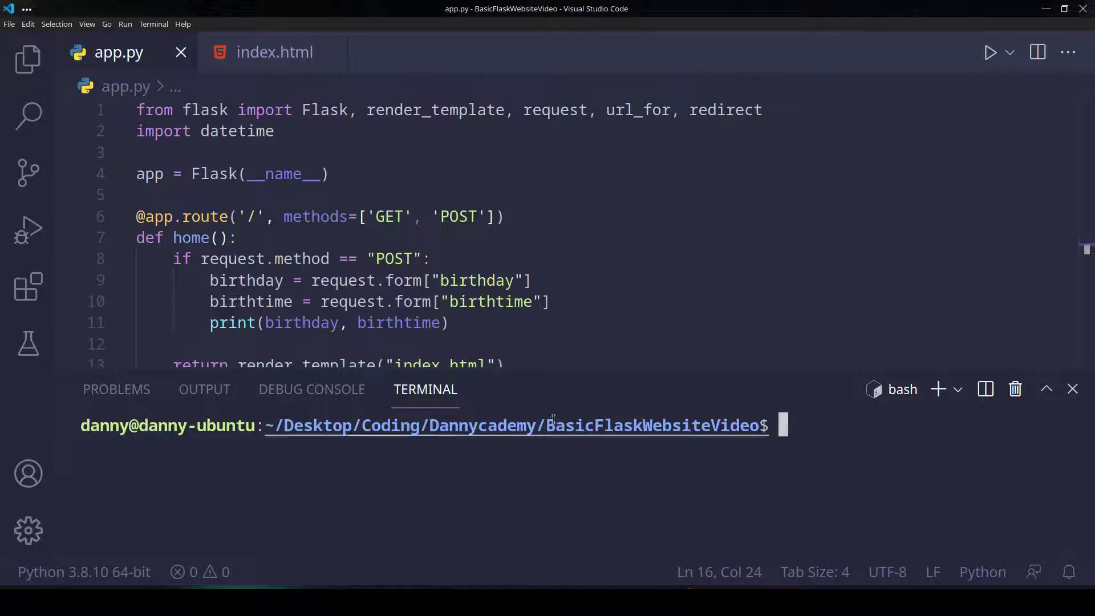
{"action": "key", "text": "ctrl+j"}
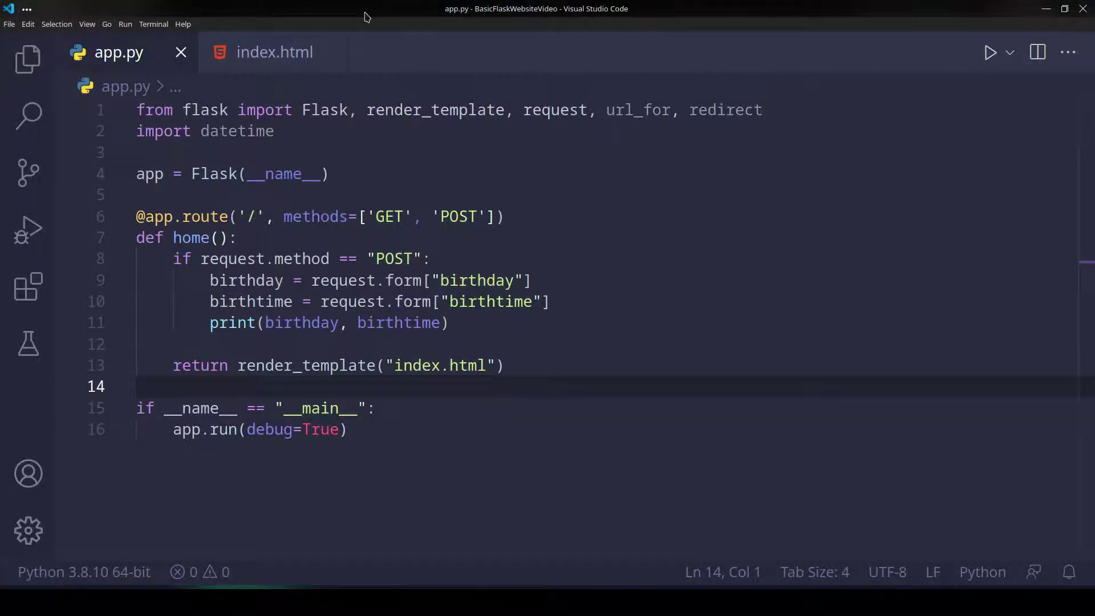
{"action": "key", "text": "Return"}
{"action": "key", "text": "Return"}
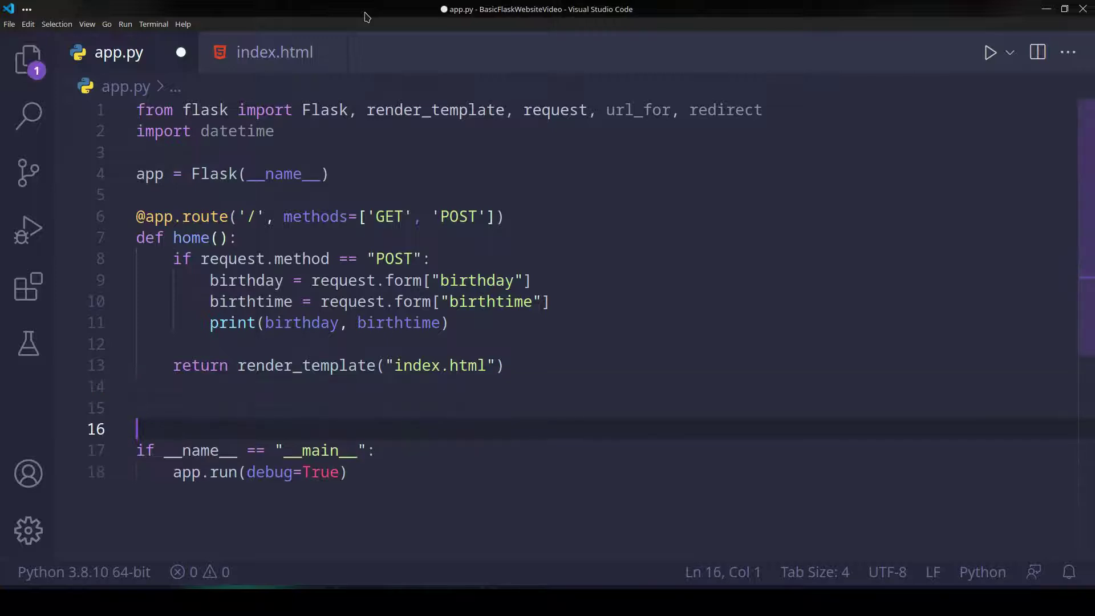
{"action": "key", "text": "Return"}
{"action": "key", "text": "Up"}
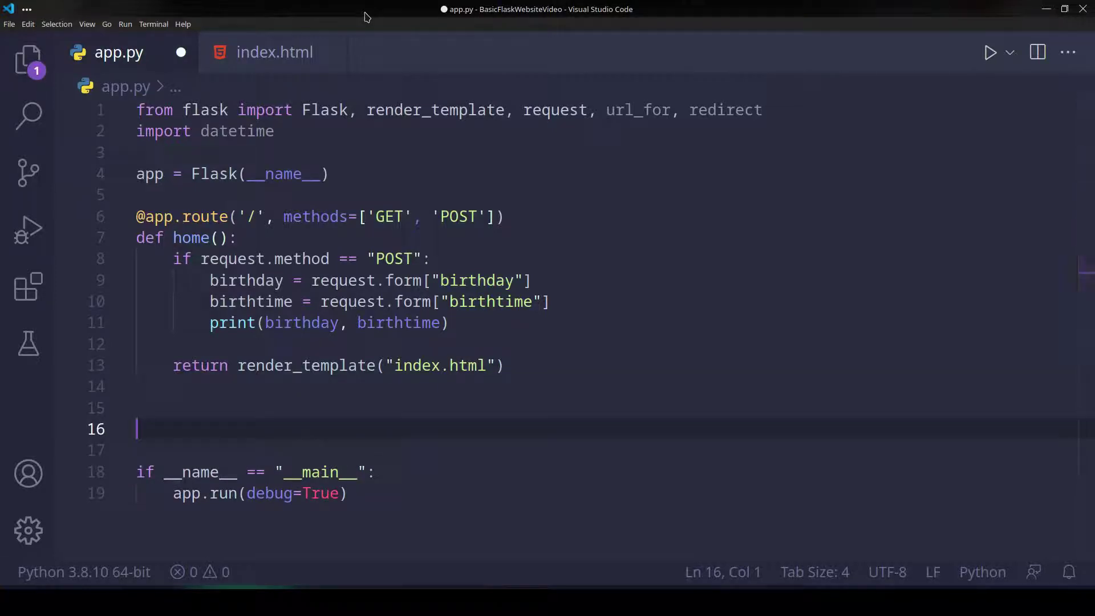
{"action": "type", "text": "@app.rou"}
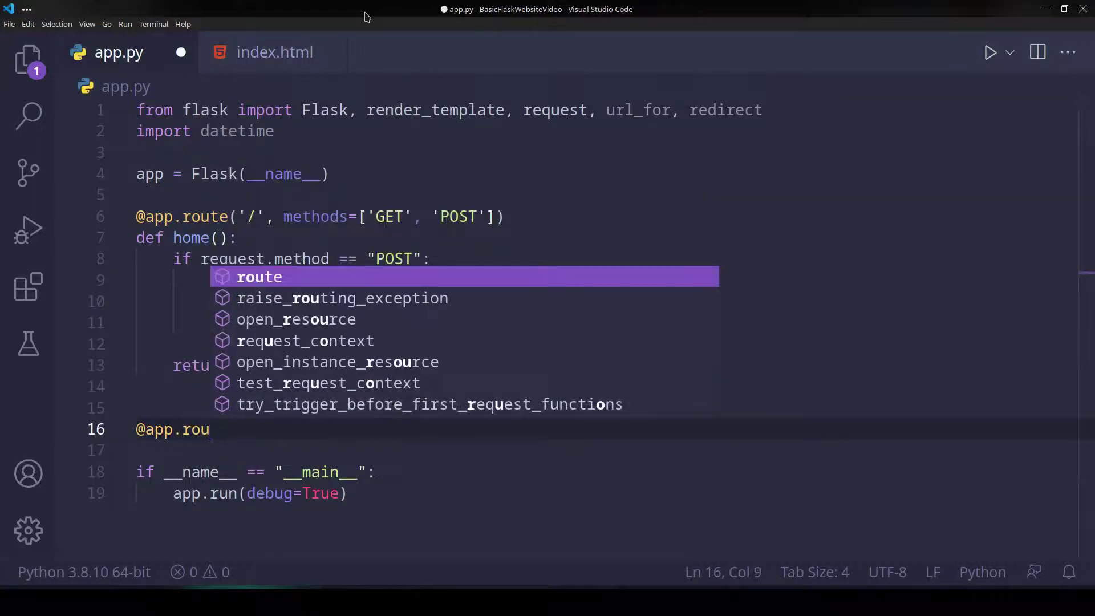
{"action": "key", "text": "Tab"}
{"action": "type", "text": "('/stats')"}
{"action": "key", "text": "Return"}
{"action": "type", "text": "d"}
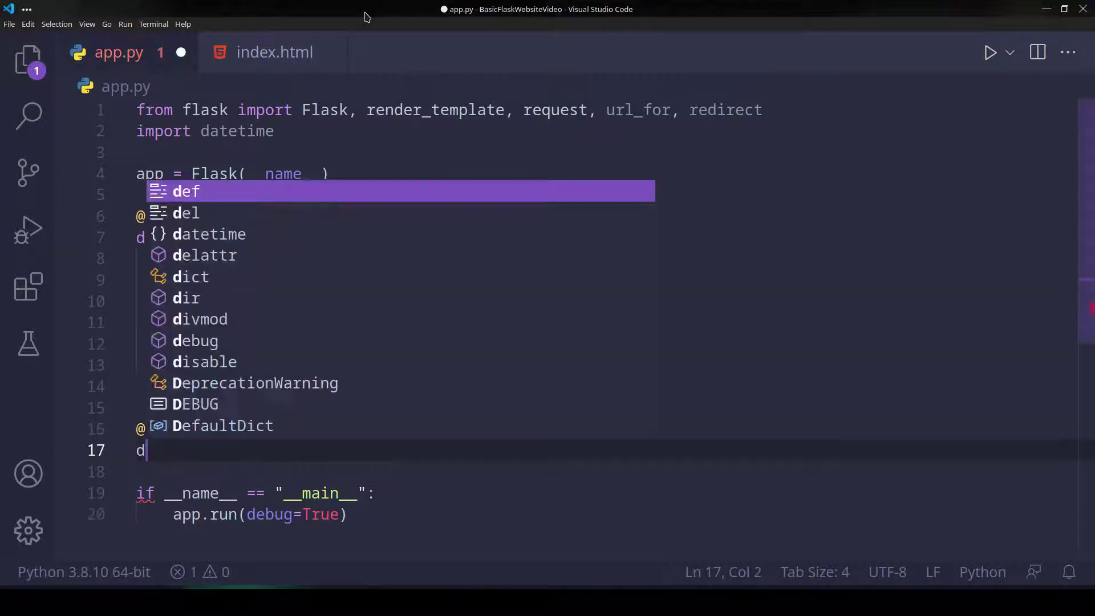
{"action": "type", "text": "ef stats():"}
{"action": "key", "text": "Return"}
{"action": "type", "text": "birthday = request.ar"}
Read birthday and birthtime with request.args.get and print both.
{"action": "key", "text": "Tab"}
{"action": "type", "text": ".get(\"birthday\")"}
{"action": "key", "text": "Return"}
{"action": "type", "text": "birthtime = req"}
{"action": "key", "text": "Tab"}
{"action": "type", "text": "."}
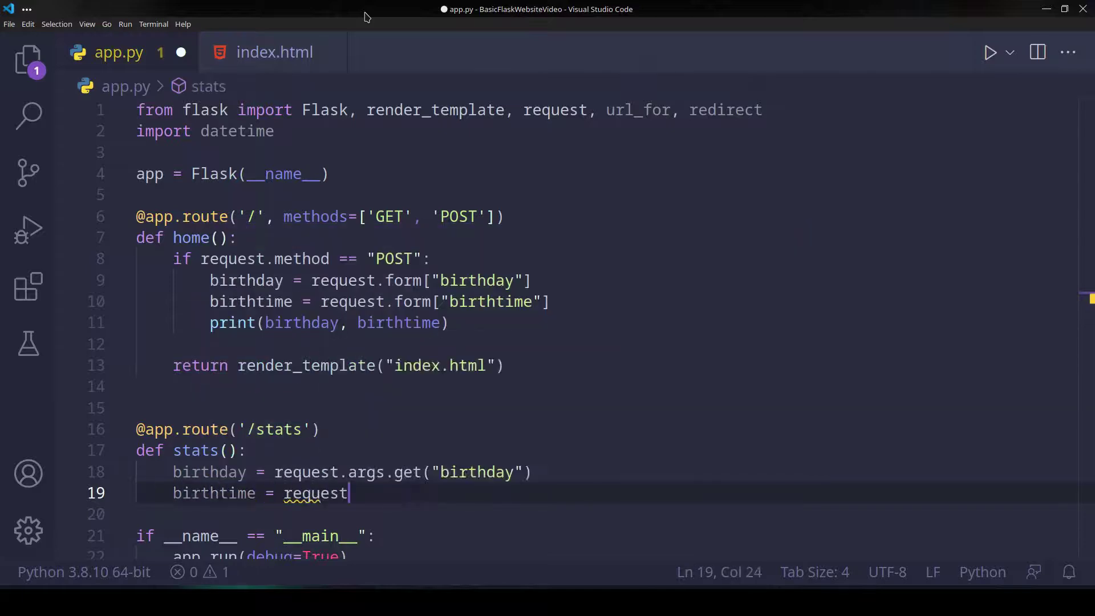
{"action": "type", "text": "args.get(\"birthtime\")"}
{"action": "key", "text": "Return"}
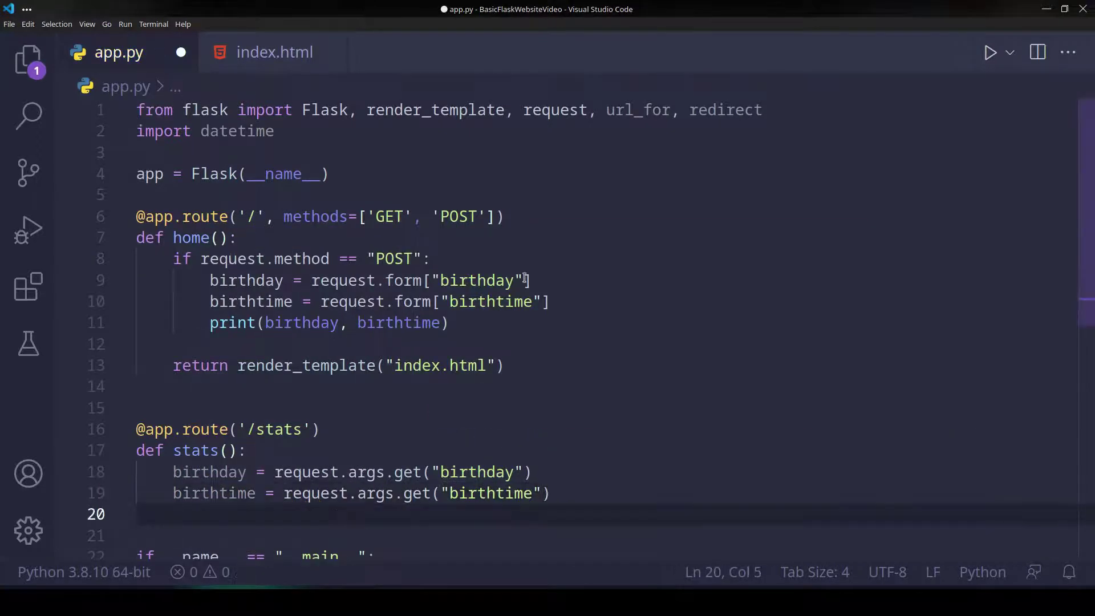
{"action": "scroll", "coordinate": [525, 276], "scroll_direction": "down", "scroll_amount": 1}
{"action": "scroll", "coordinate": [518, 294], "scroll_direction": "down", "scroll_amount": 3}
{"action": "type", "text": "print("}
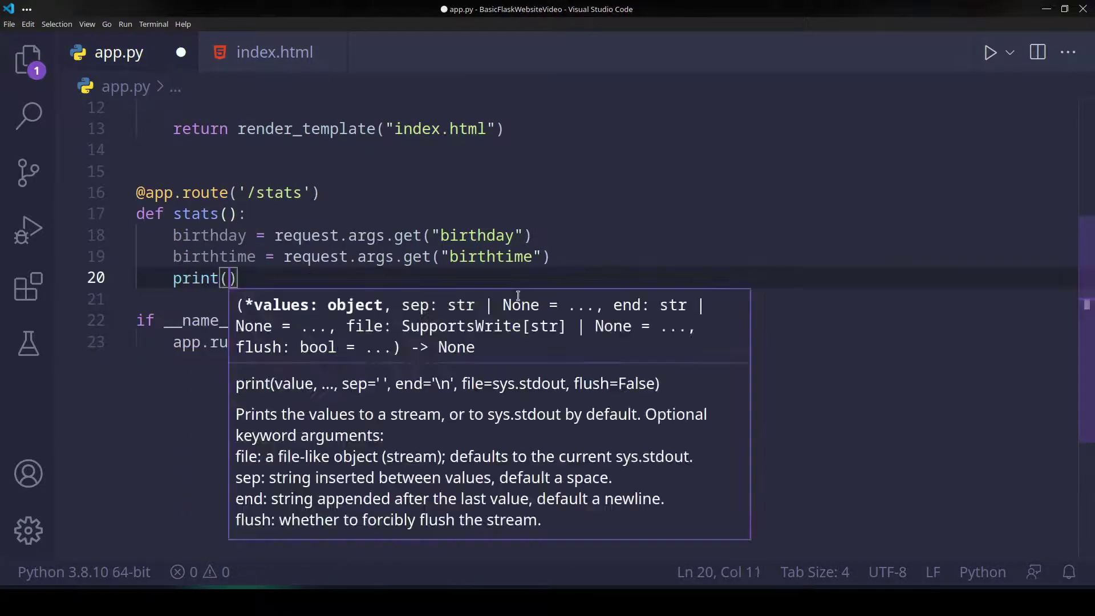
{"action": "type", "text": "bir"}
{"action": "key", "text": "Tab"}
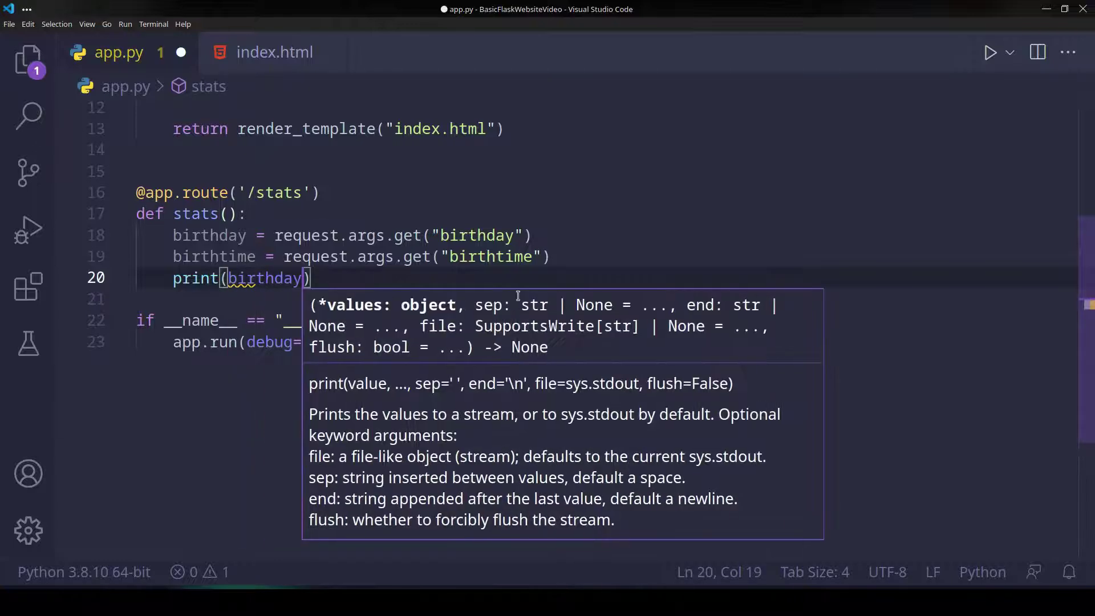
{"action": "type", "text": ")"}
{"action": "key", "text": "Return"}
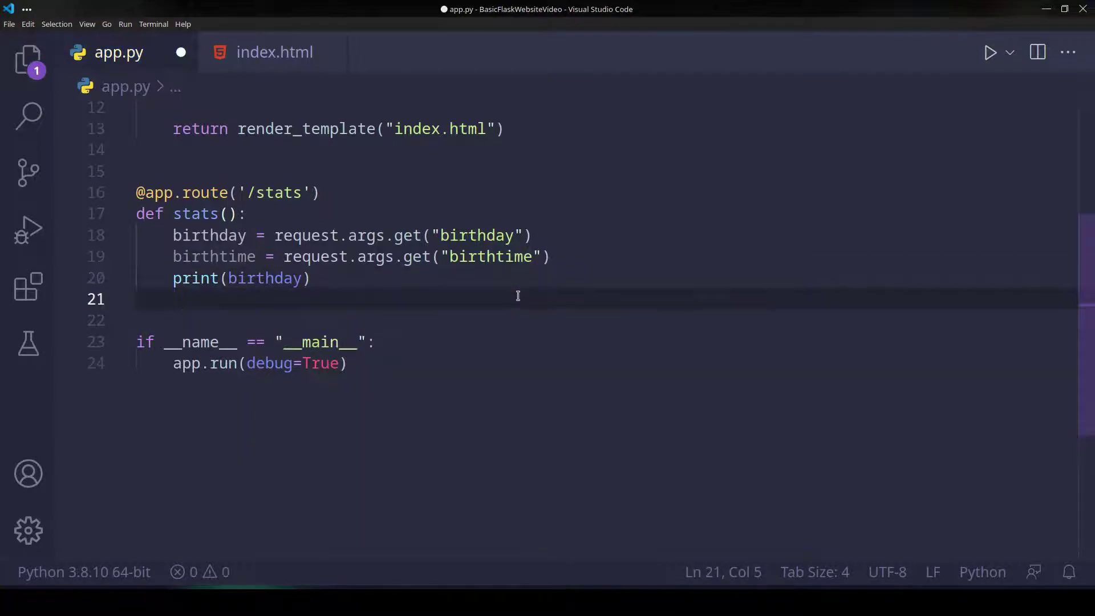
{"action": "type", "text": "print(birthti"}
{"action": "key", "text": "Tab"}
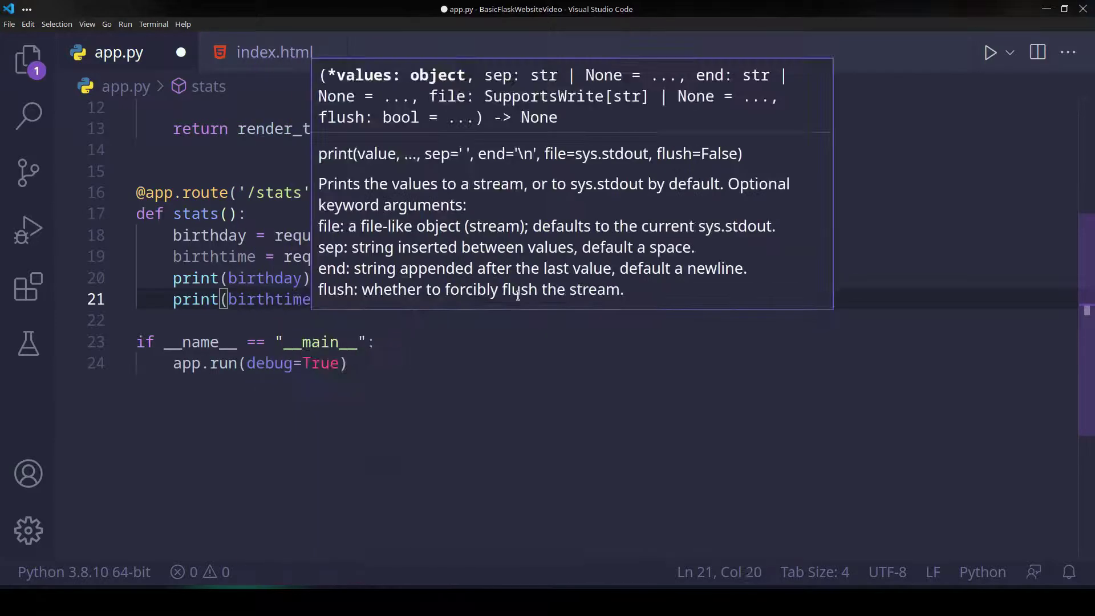
{"action": "type", "text": ")"}
{"action": "key", "text": "Return"}
{"action": "key", "text": "Return"}
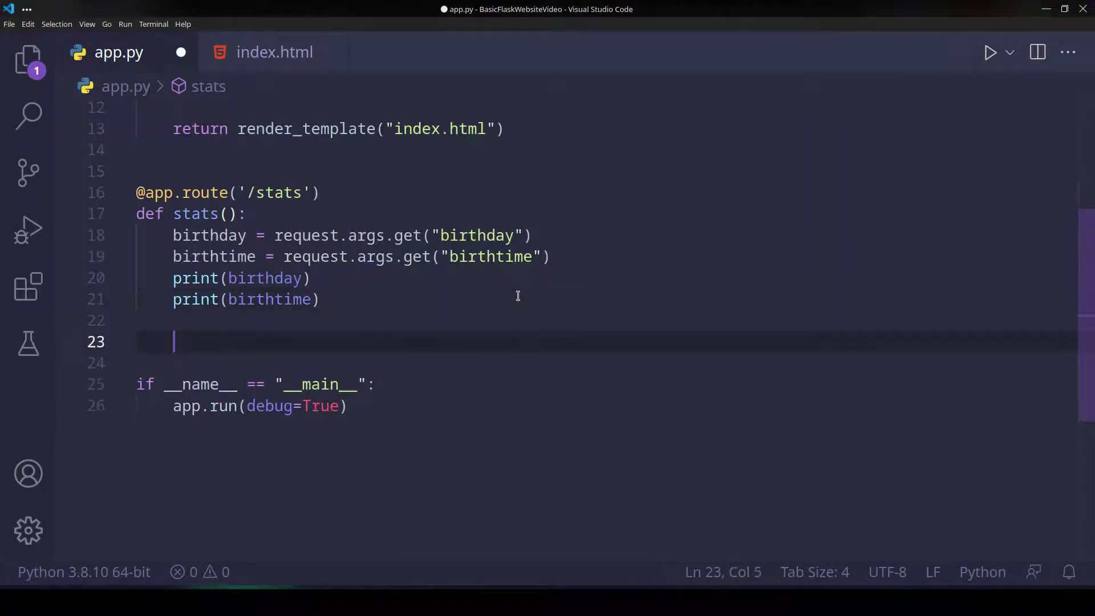
{"action": "type", "text": "birthdatetime = birthday"}
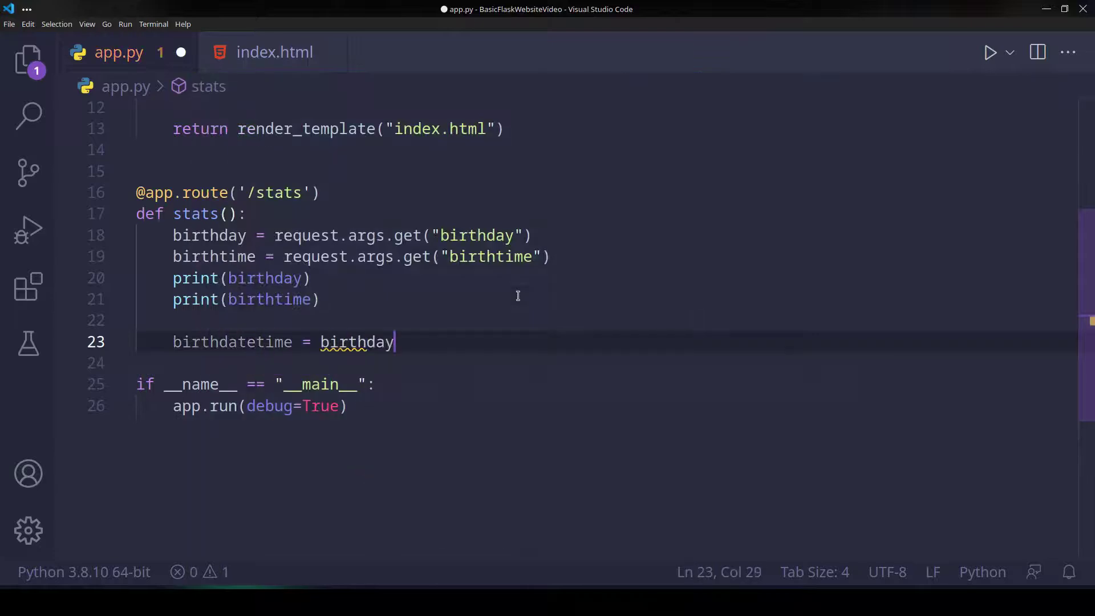
{"action": "type", "text": "+\" \"+birthtime"}
Parse the birth date and time with datetime strptime and get datetime.datetime.now().
{"action": "key", "text": "Return"}
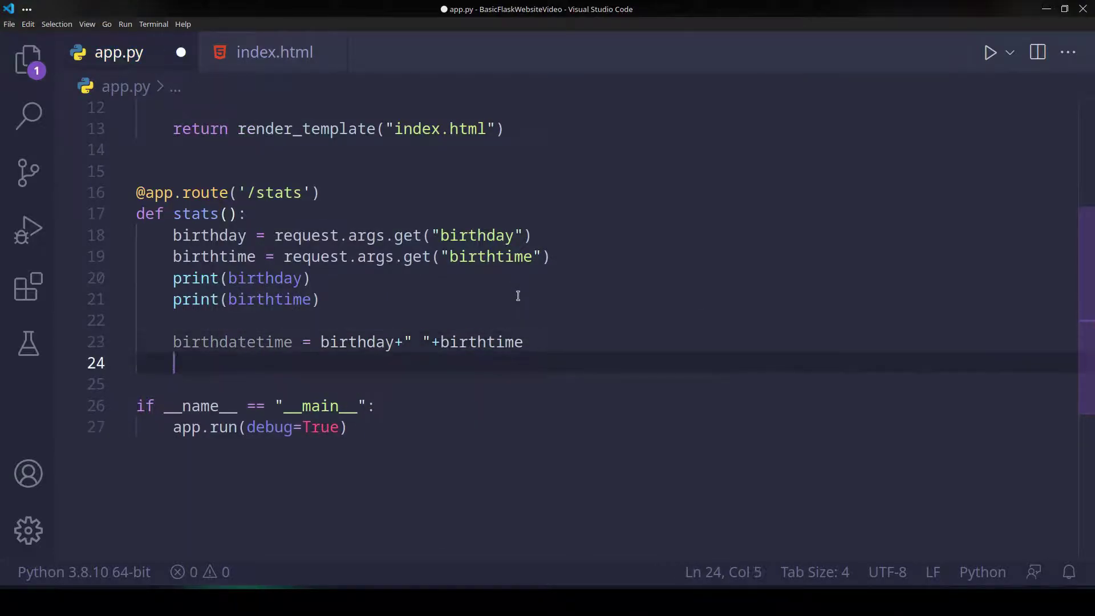
{"action": "type", "text": "then = da"}
{"action": "key", "text": "Tab"}
{"action": "type", "text": ".date"}
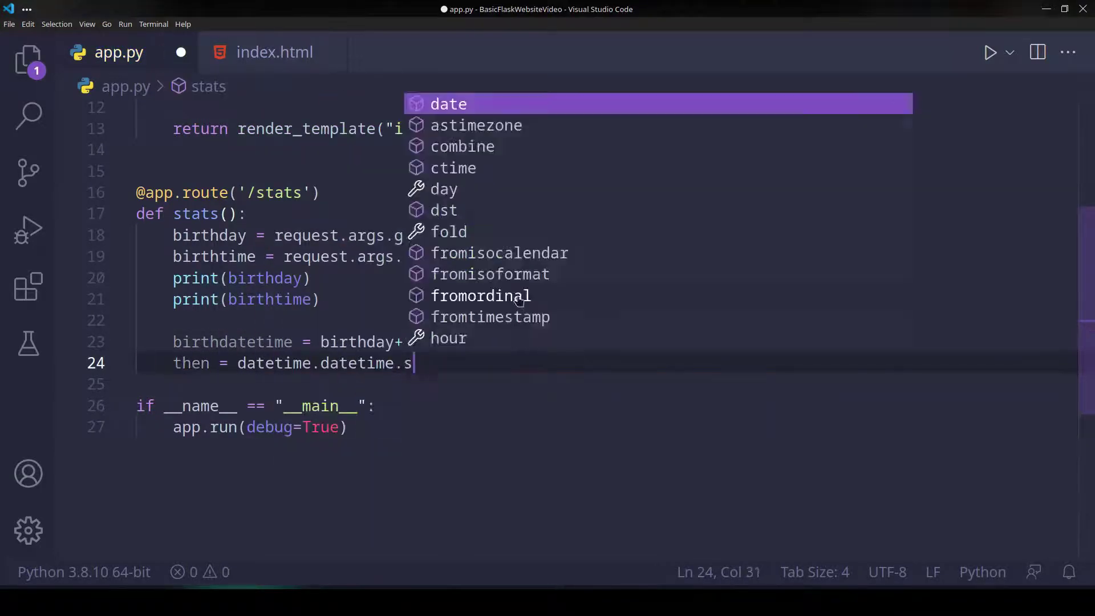
{"action": "type", "text": "rptime(birthdatetime, "}
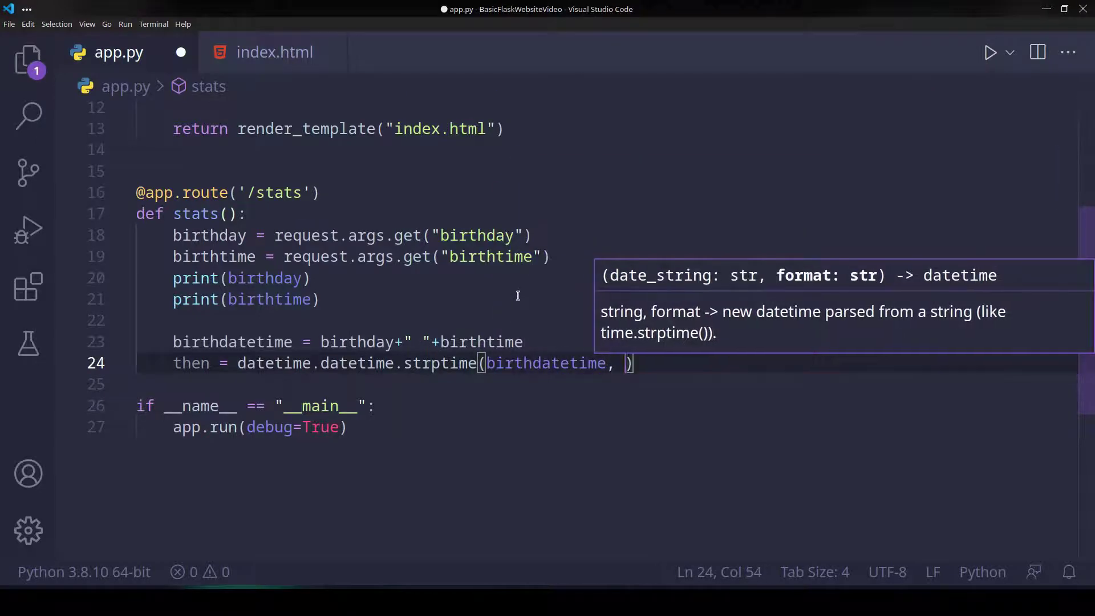
{"action": "type", "text": "\"%Y-%m-%d "}
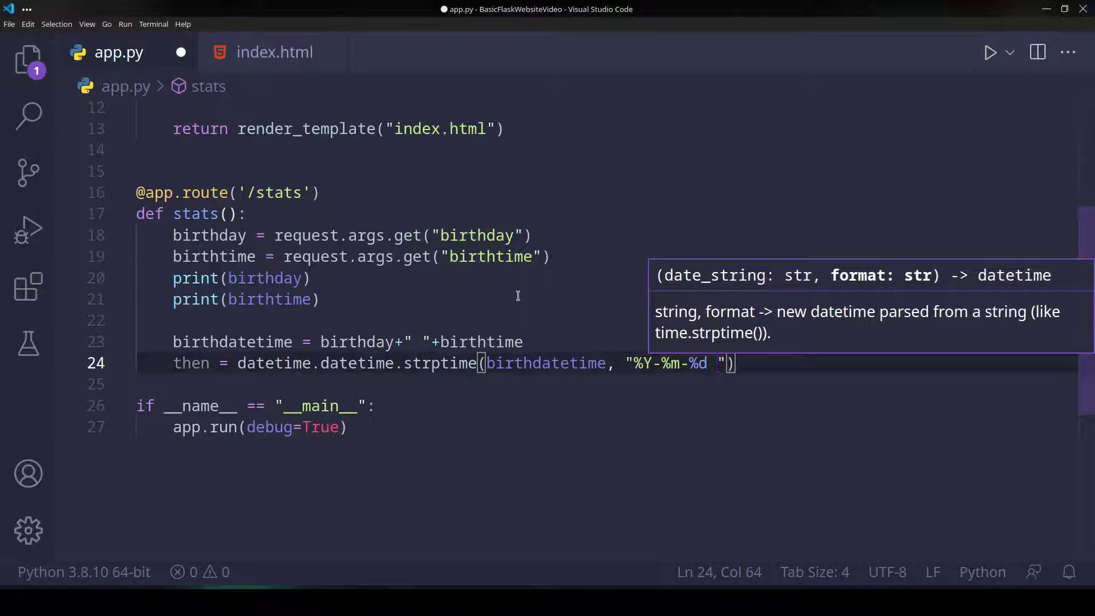
{"action": "type", "text": "%H:%M\")"}
{"action": "key", "text": "Return"}
{"action": "type", "text": "now = datetime.da"}
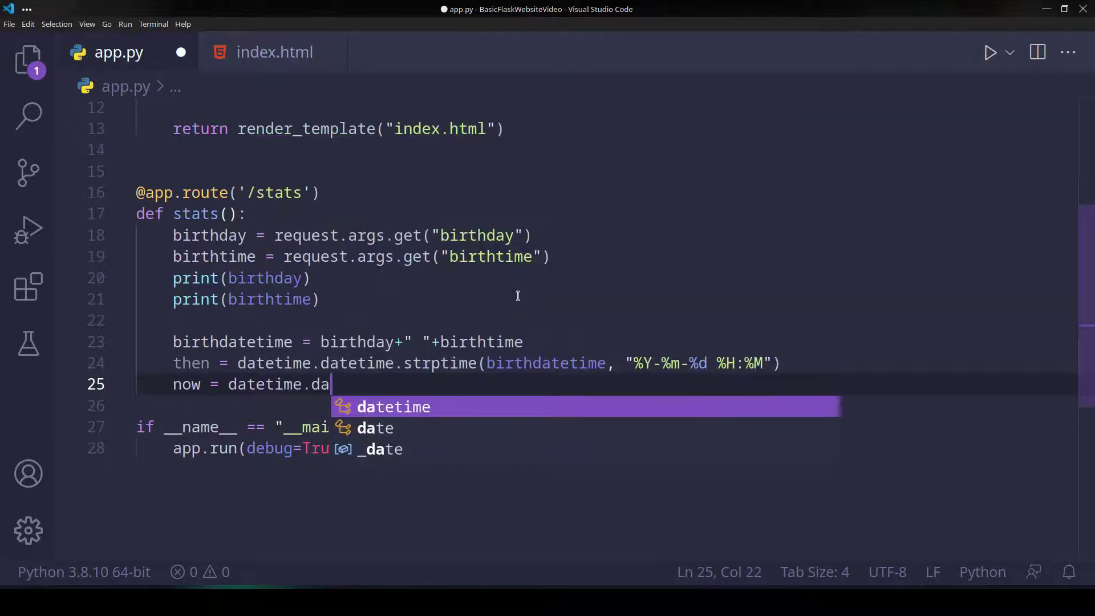
{"action": "type", "text": "tetime.now()"}
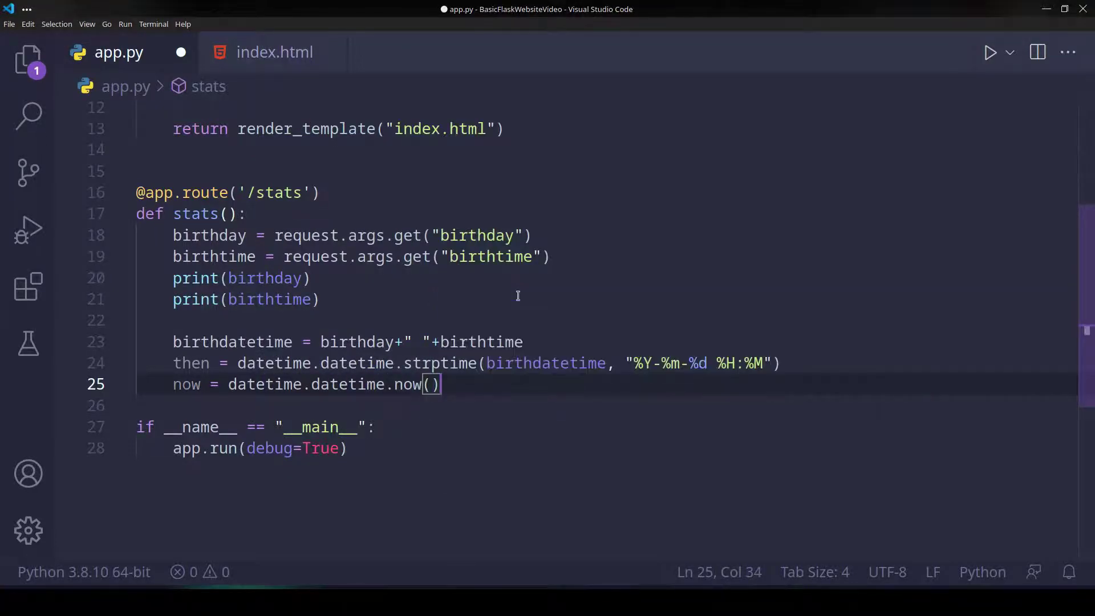
{"action": "key", "text": "Return"}
{"action": "key", "text": "Return"}
{"action": "type", "text": "ela"}
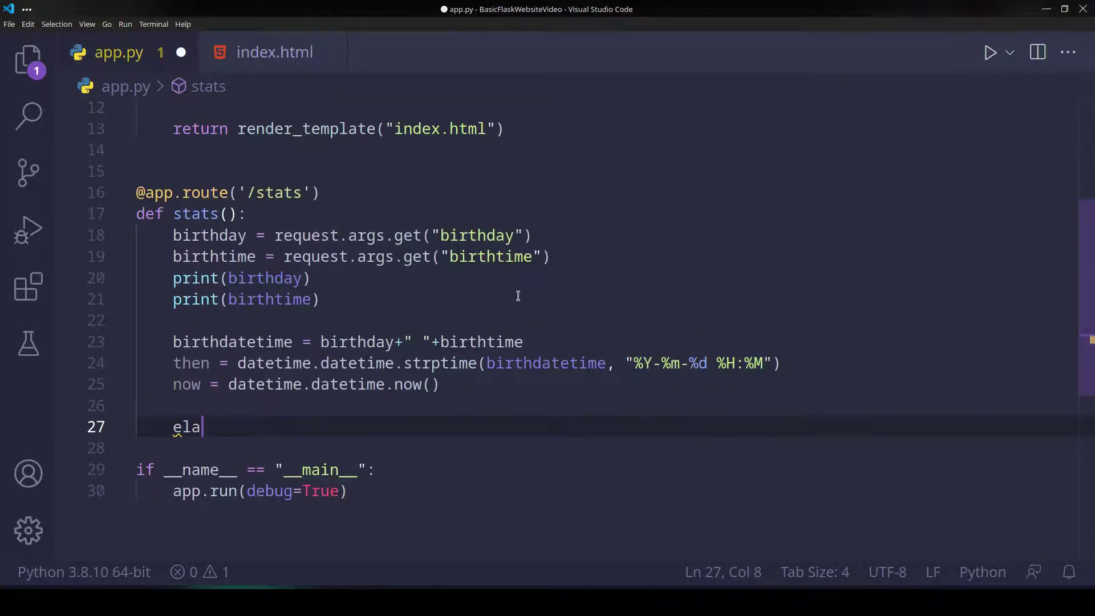
{"action": "type", "text": "psed_"}
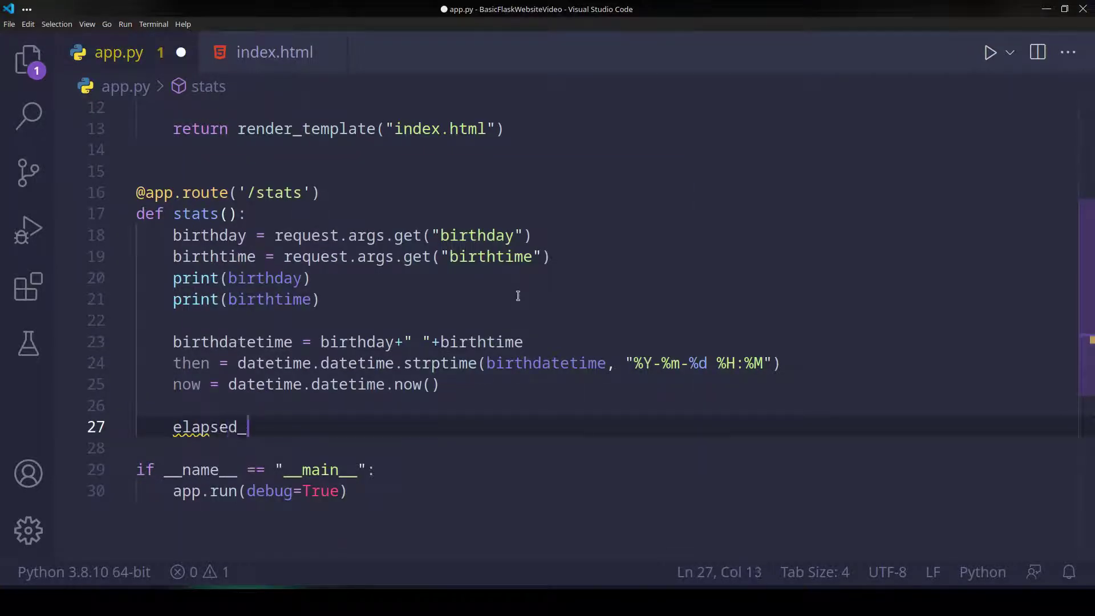
{"action": "type", "text": "time = now-thenseconds ="}
Compute elapsed_time and its total_seconds() as seconds, starting the days line.
{"action": "key", "text": "BackSpace"}
{"action": "key", "text": "BackSpace"}
{"action": "key", "text": "BackSpace"}
{"action": "key", "text": "BackSpace"}
{"action": "type", "text": "then"}
{"action": "key", "text": "Escape"}
{"action": "key", "text": "Return"}
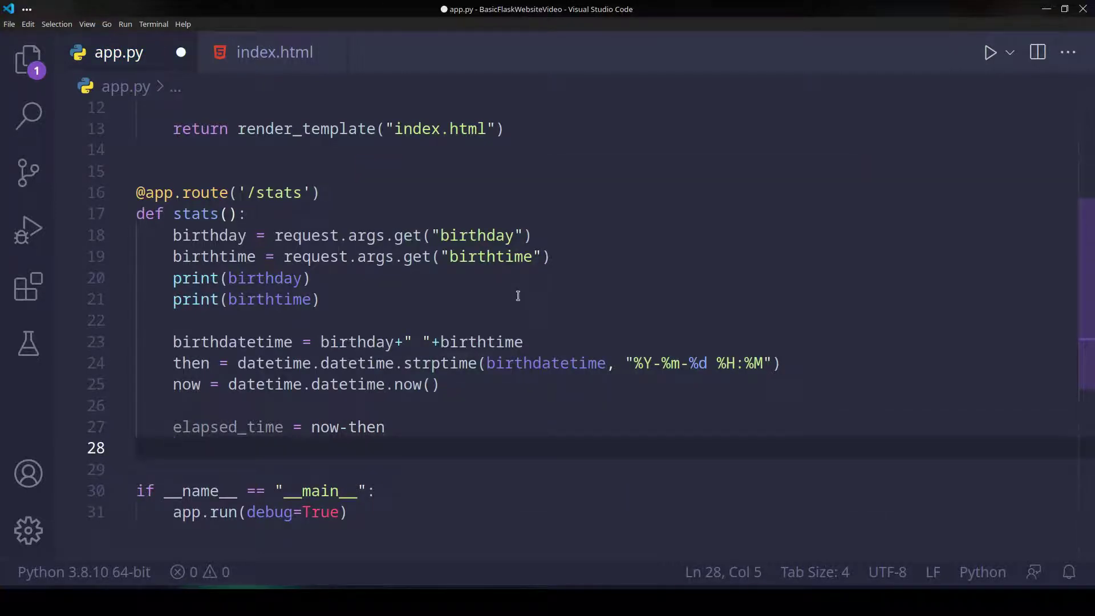
{"action": "type", "text": "seconds = ela"}
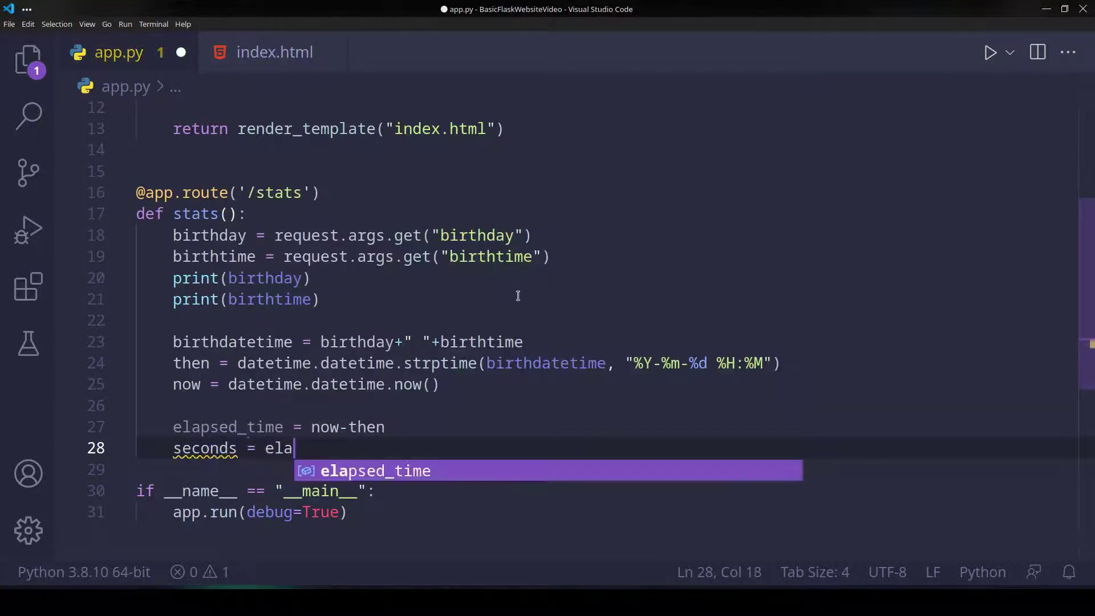
{"action": "type", "text": "pse"}
{"action": "key", "text": "Tab"}
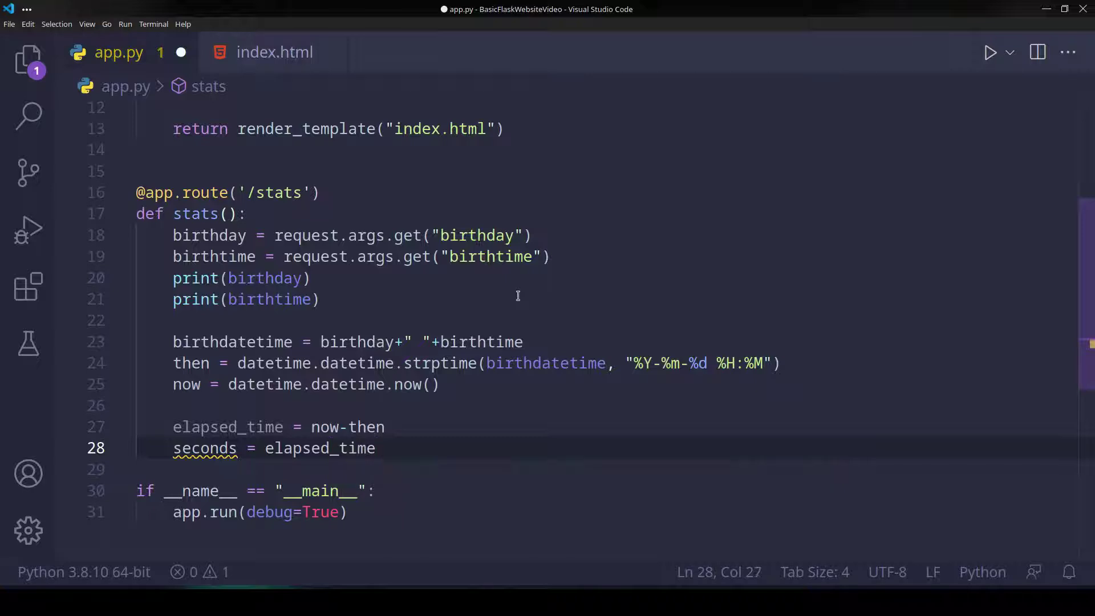
{"action": "type", "text": ".tot"}
{"action": "key", "text": "Tab"}
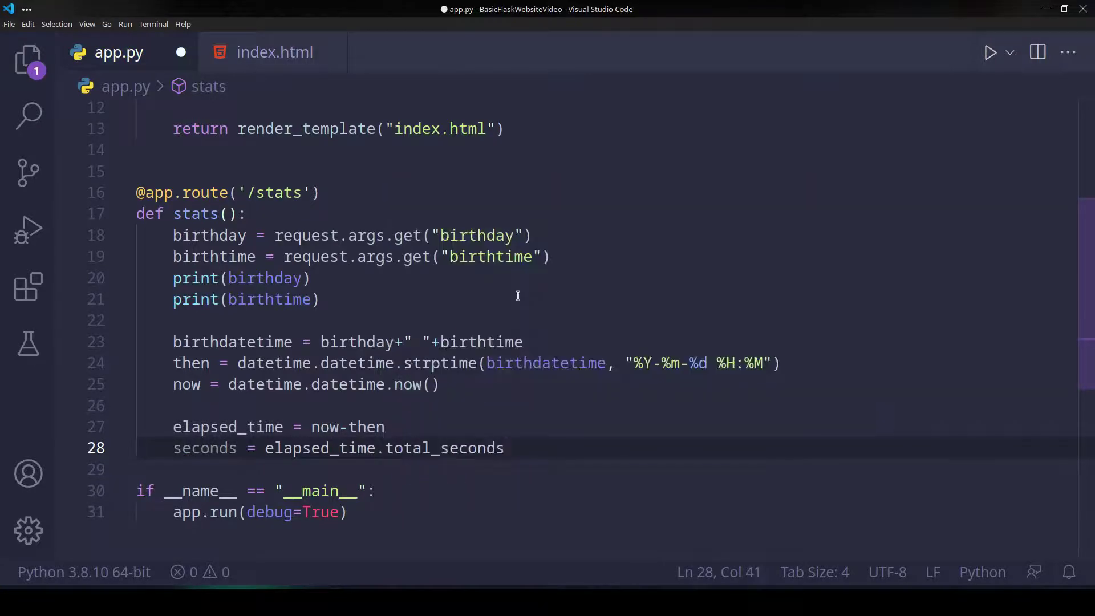
{"action": "type", "text": "()"}
{"action": "key", "text": "Return"}
{"action": "type", "text": "days "}
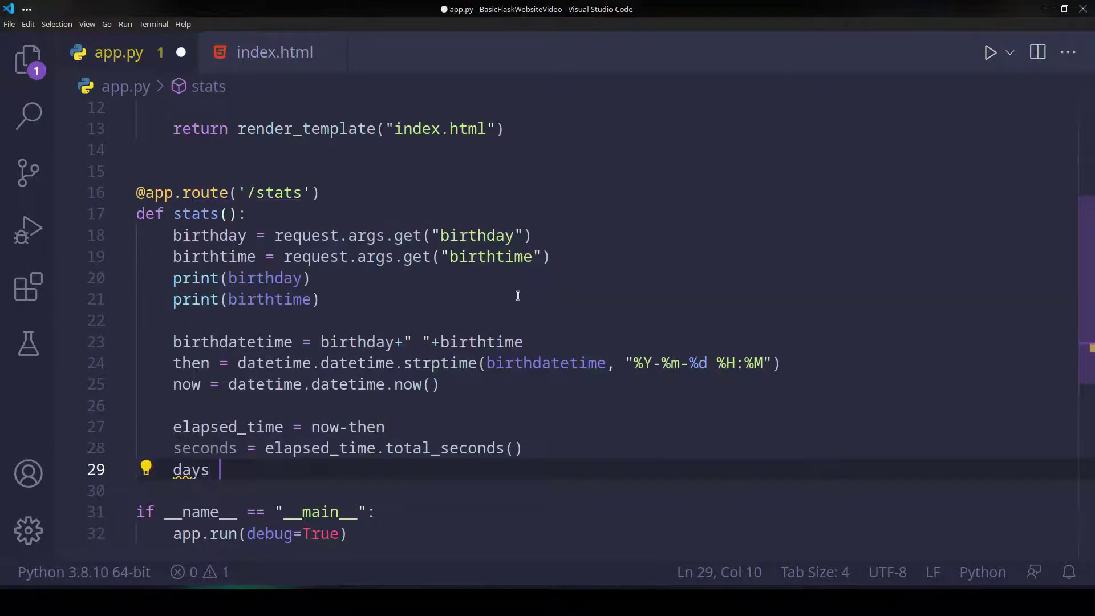
{"action": "type", "text": "= seconds"}
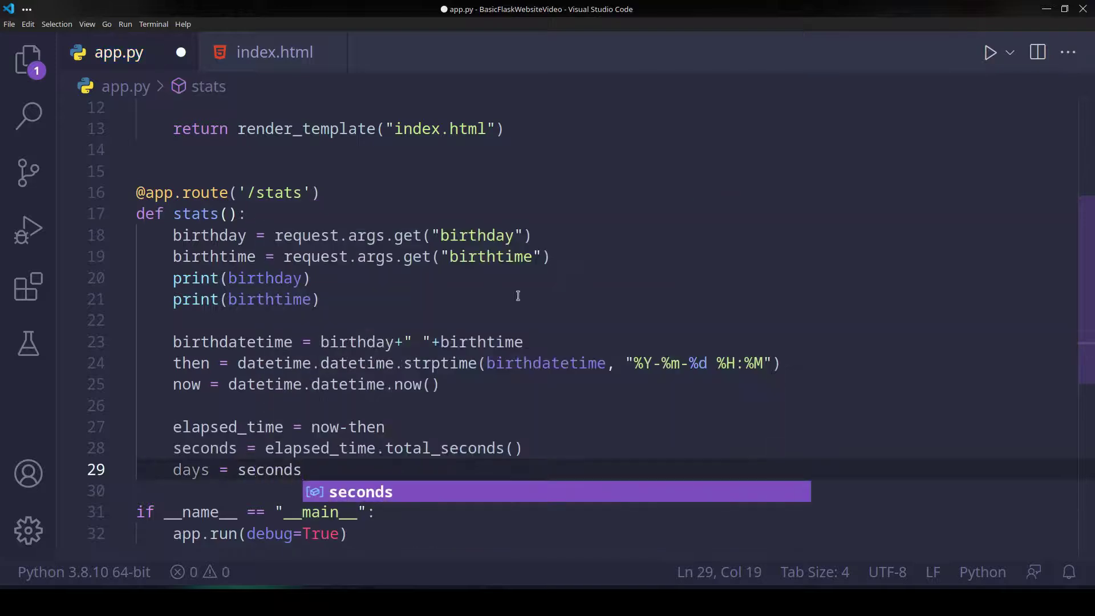
{"action": "type", "text": "/(60*60*24)"}
Set days = seconds/(60*60*24), return render_template('stats.html', days=days), and save app.py.
{"action": "key", "text": "Return"}
{"action": "key", "text": "Return"}
{"action": "type", "text": "return render"}
{"action": "key", "text": "Tab"}
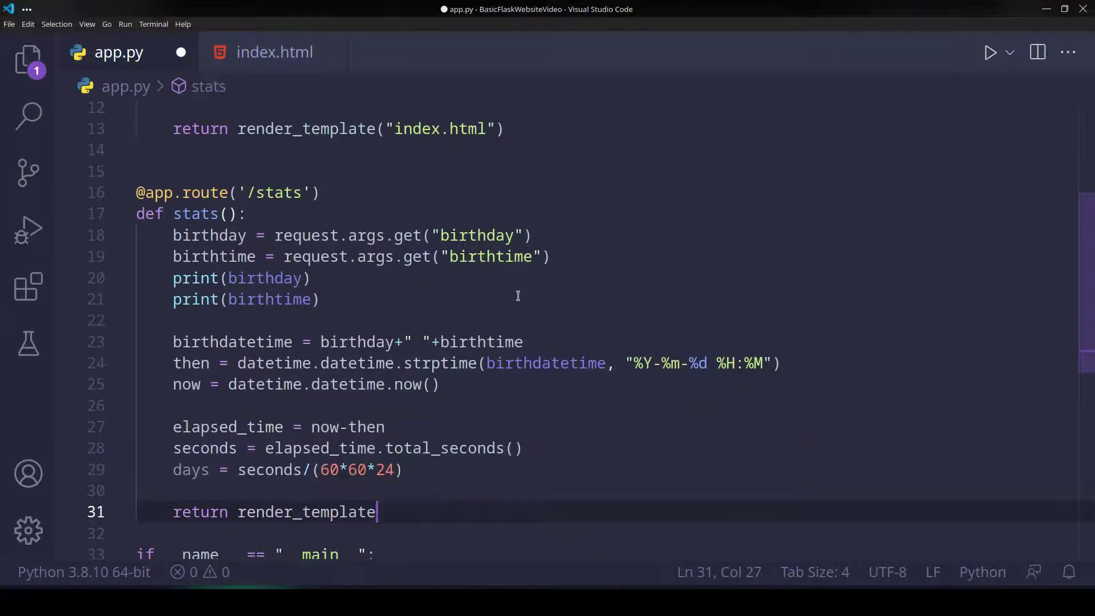
{"action": "type", "text": "(\"stats.html\", days=days"}
{"action": "key", "text": "Escape"}
{"action": "key", "text": "ctrl+s"}
{"action": "scroll", "coordinate": [494, 334], "scroll_direction": "down", "scroll_amount": 3}
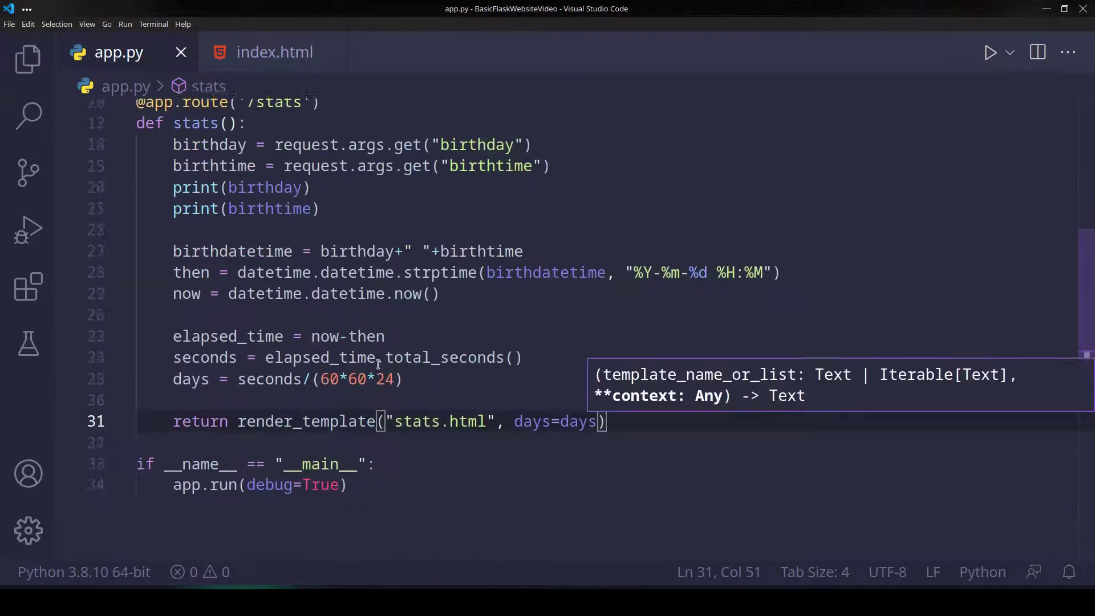
{"action": "scroll", "coordinate": [379, 366], "scroll_direction": "up", "scroll_amount": 2}
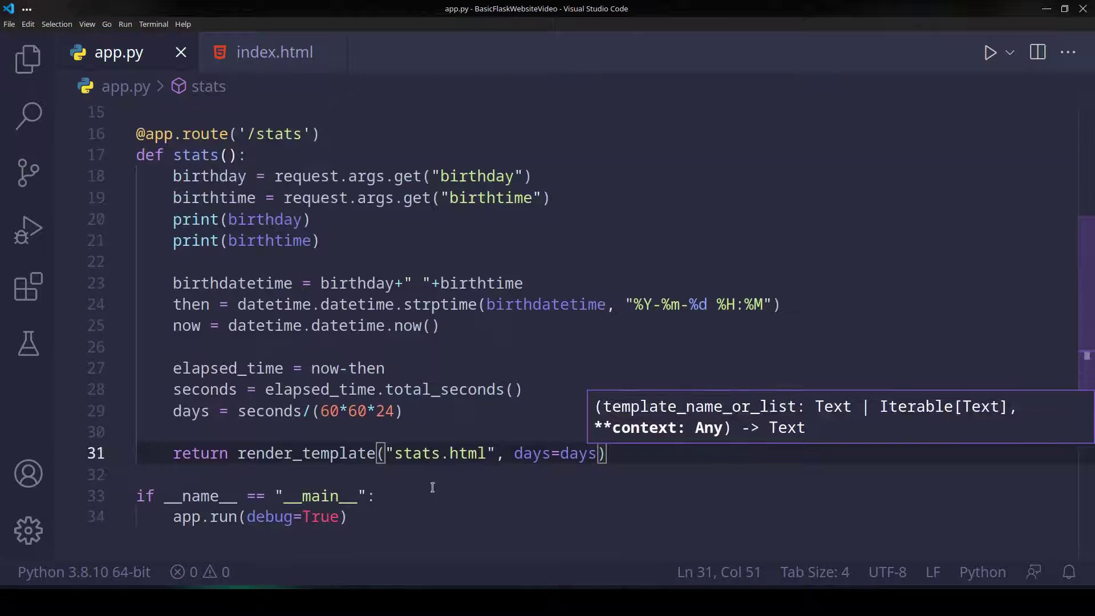
{"action": "key", "text": "Right"}
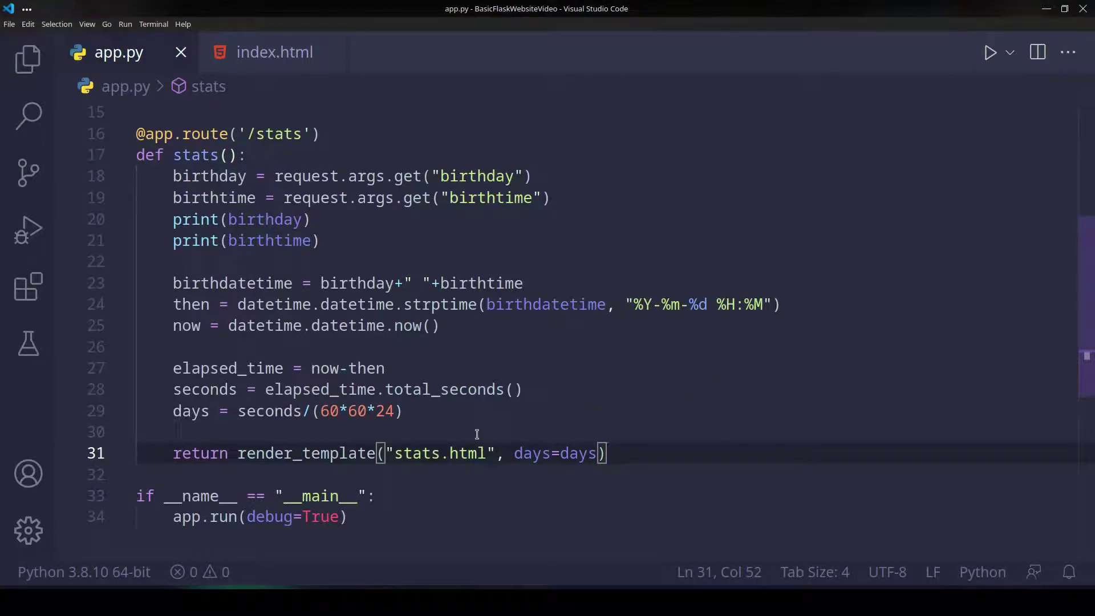
Add return redirect(url_for('stats')) after the print in home's POST branch.
{"action": "key", "text": "ctrl+Home"}
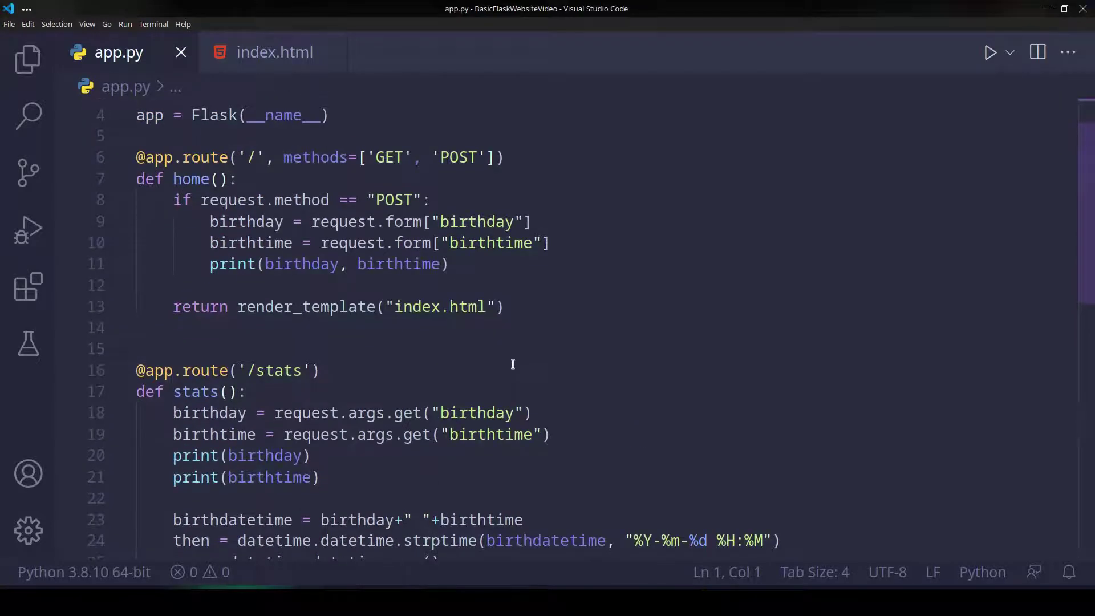
{"action": "left_click", "coordinate": [460, 267]}
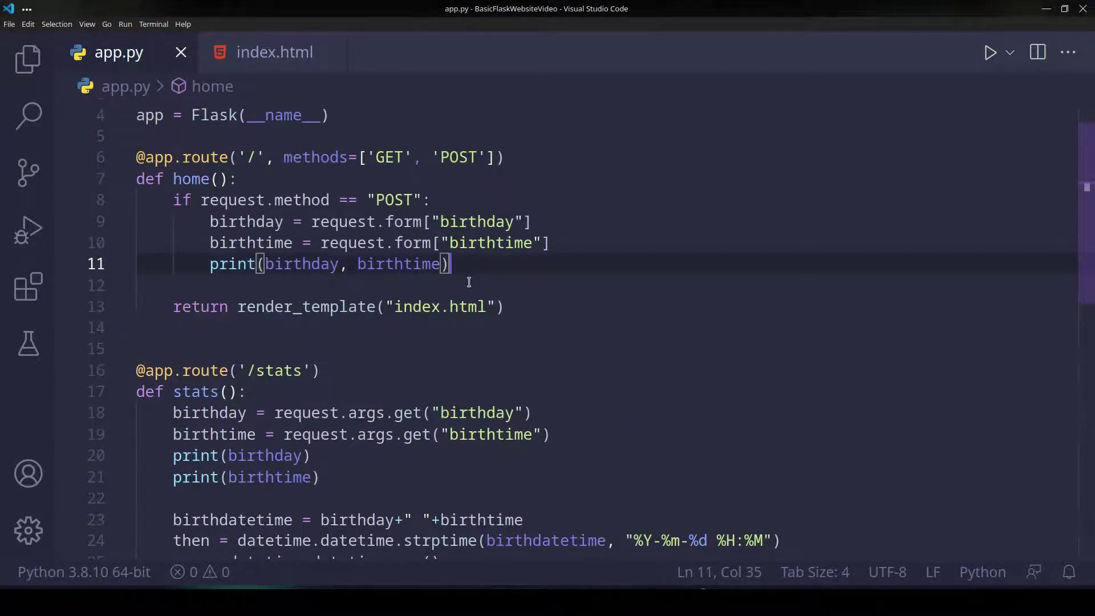
{"action": "key", "text": "Return"}
{"action": "type", "text": "return r"}
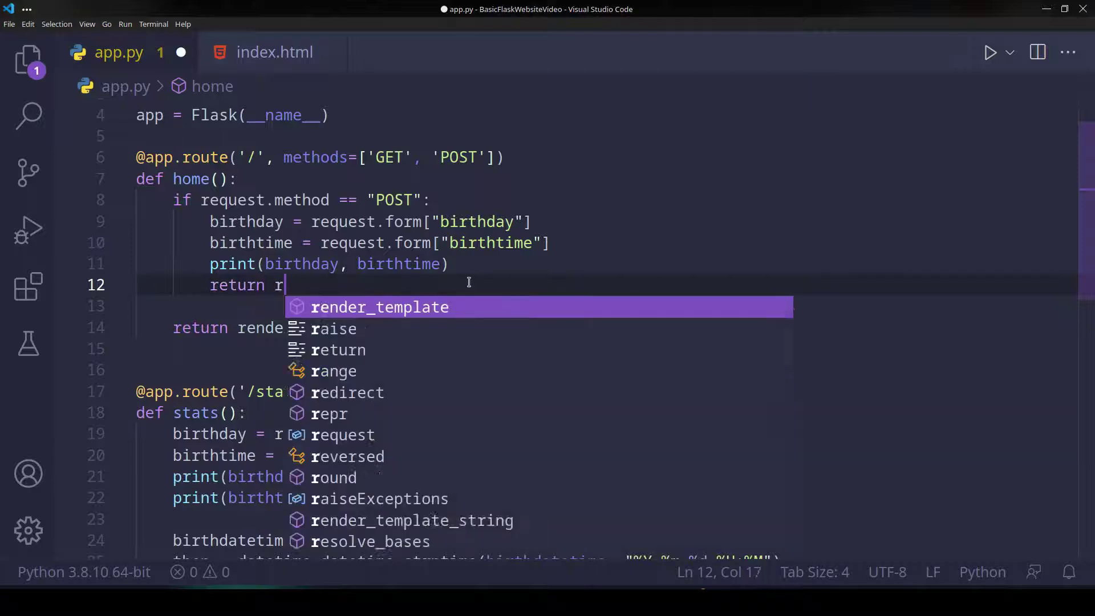
{"action": "type", "text": "edirect"}
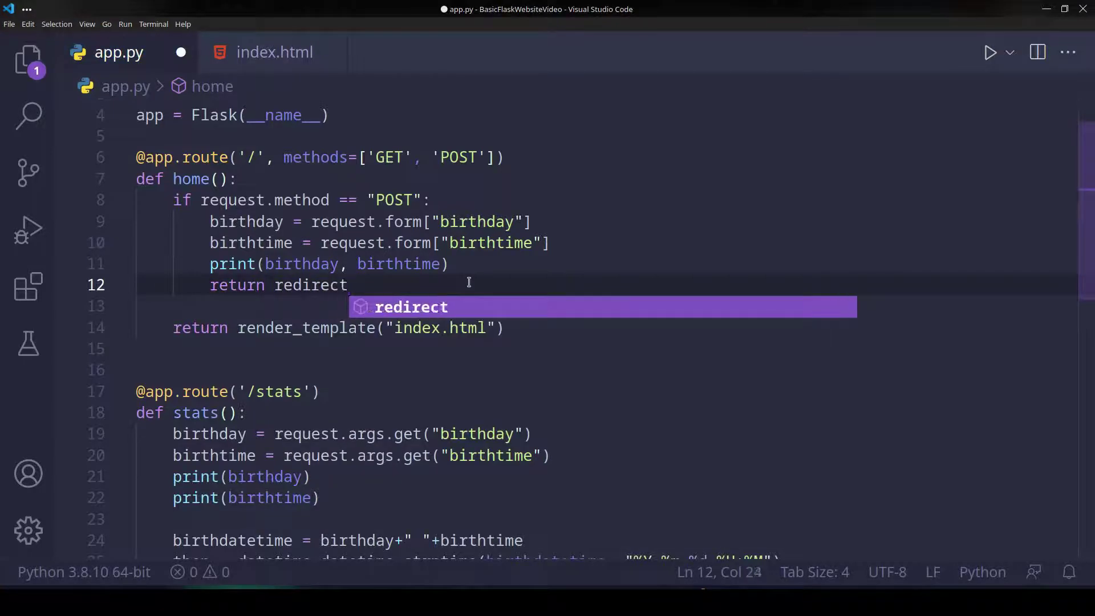
{"action": "type", "text": "(url"}
{"action": "key", "text": "Tab"}
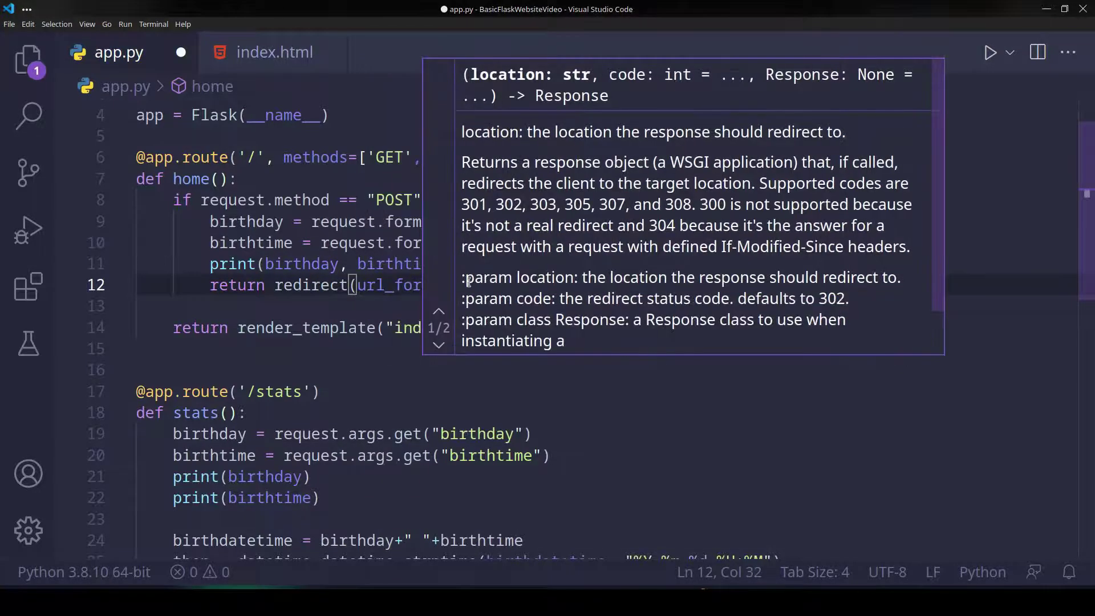
{"action": "type", "text": "(\"sa"}
{"action": "key", "text": "BackSpace"}
{"action": "type", "text": "tats"}
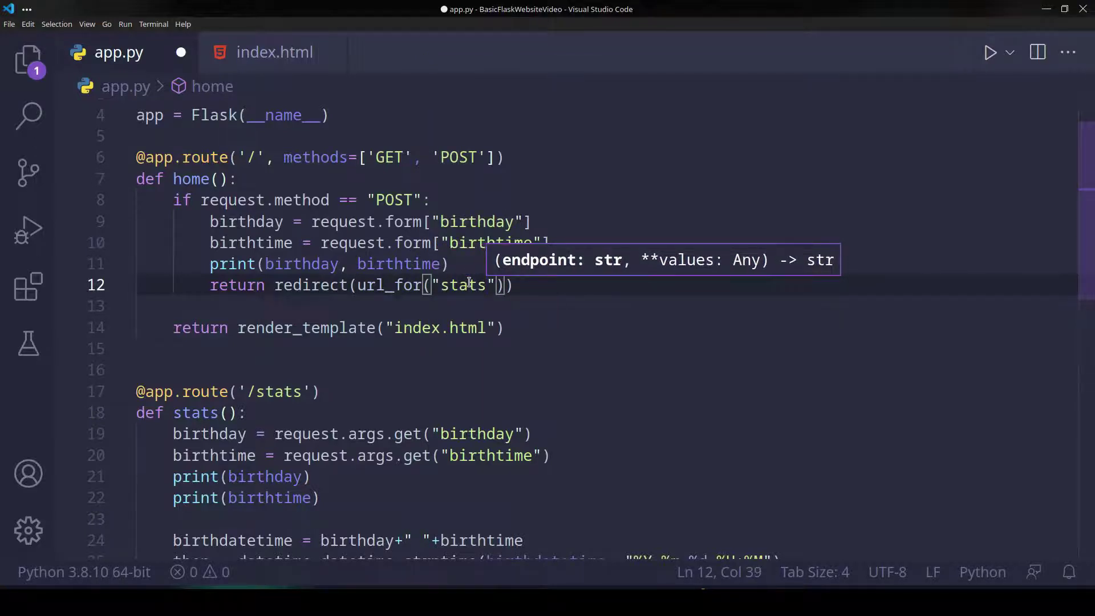
{"action": "type", "text": "\", b"}
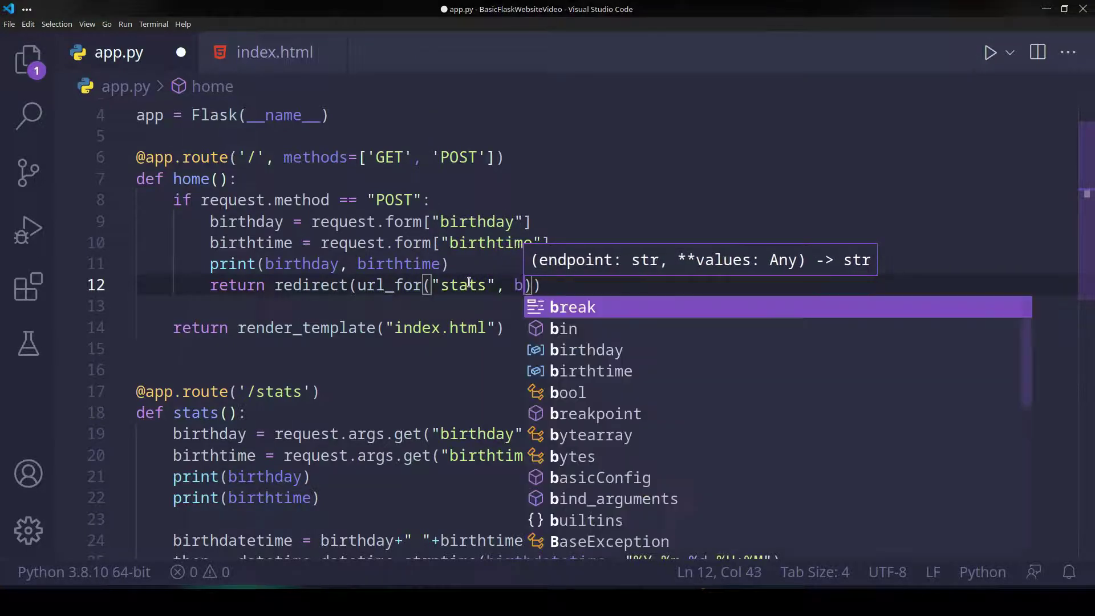
{"action": "type", "text": "irt"}
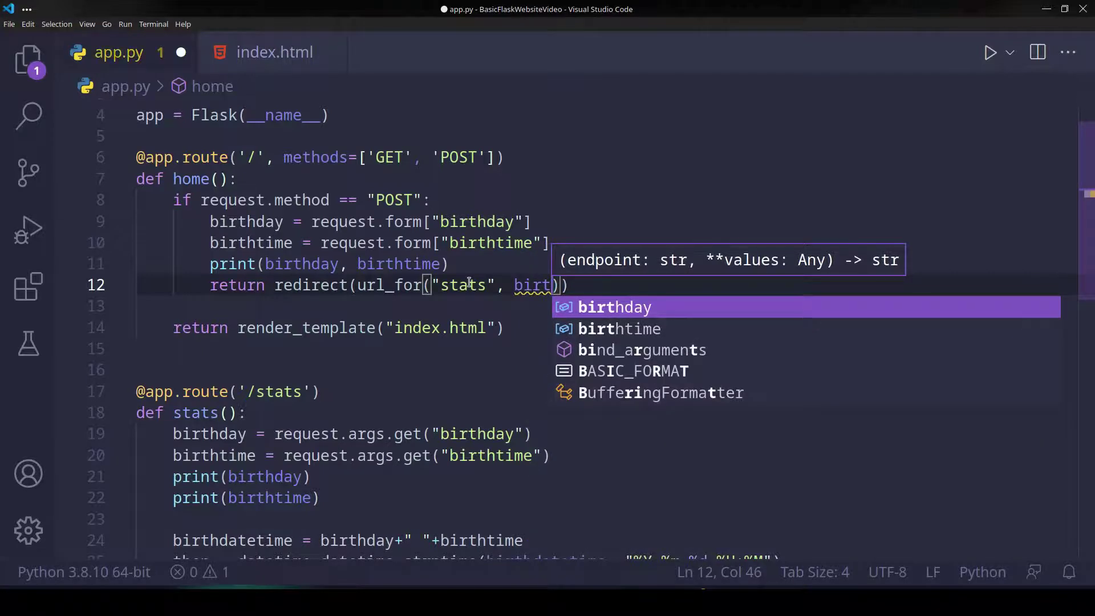
Pass birthday=birthday and birthtime=birthtime to the stats redirect and save app.py.
{"action": "key", "text": "Down"}
{"action": "key", "text": "Up"}
{"action": "key", "text": "Tab"}
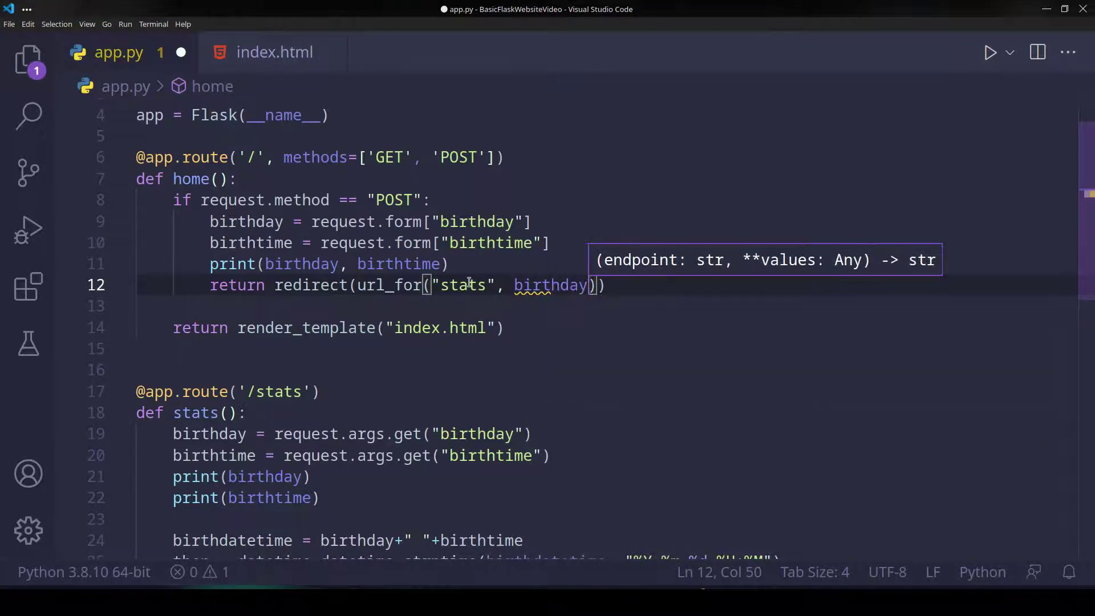
{"action": "type", "text": "=bir"}
{"action": "key", "text": "Down"}
{"action": "key", "text": "Tab"}
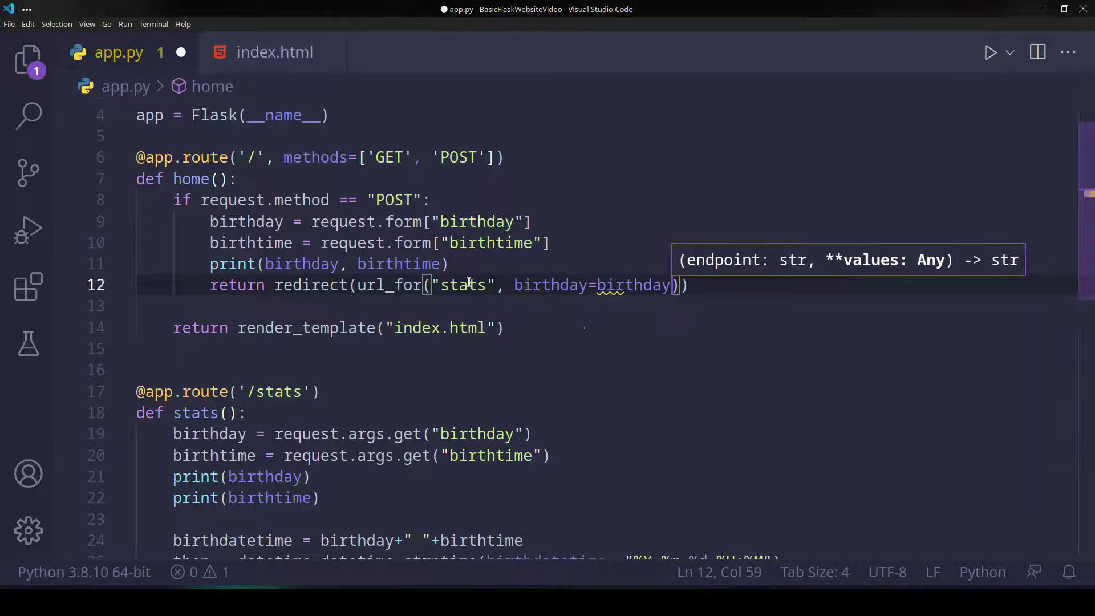
{"action": "type", "text": ", birth"}
{"action": "key", "text": "Down"}
{"action": "key", "text": "Tab"}
{"action": "type", "text": "=birt"}
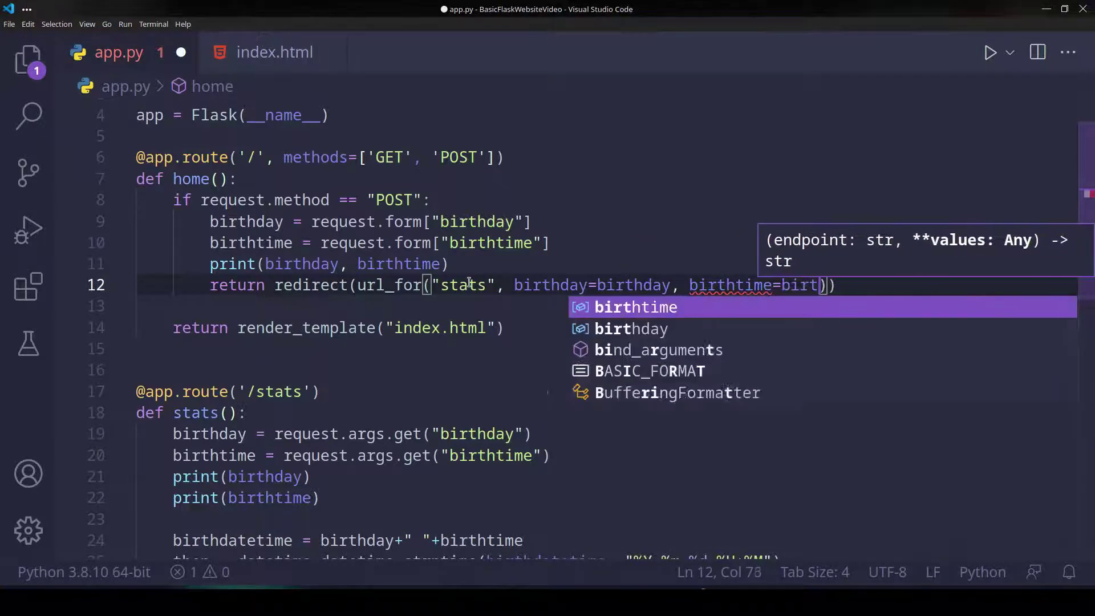
{"action": "type", "text": "h"}
{"action": "key", "text": "Tab"}
{"action": "key", "text": "ctrl+s"}
{"action": "key", "text": "Down"}
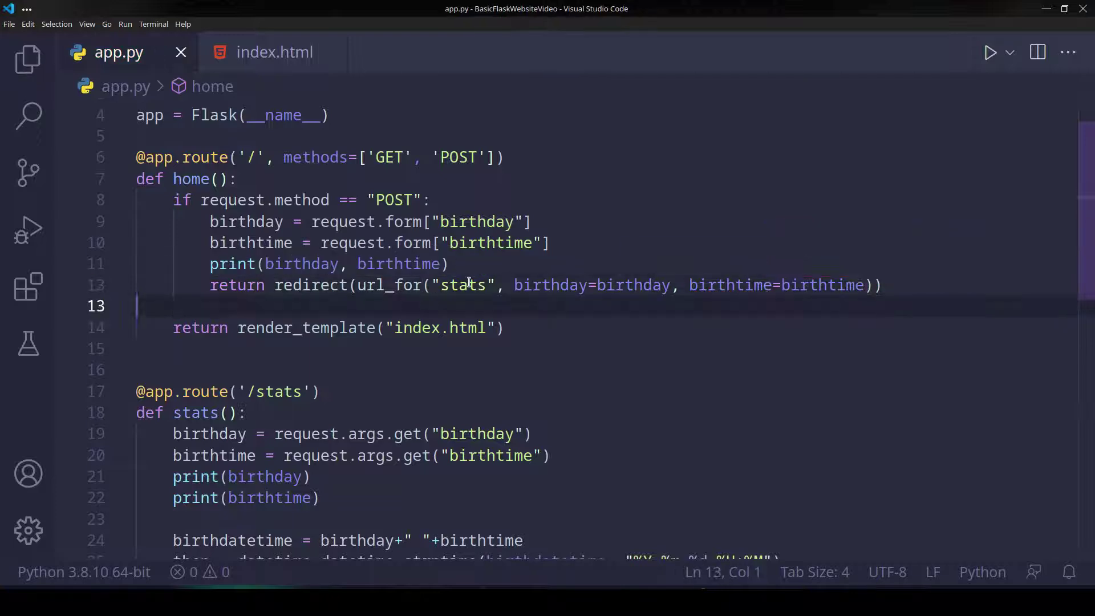
{"action": "key", "text": "Down"}
{"action": "key", "text": "Down"}
{"action": "key", "text": "Down"}
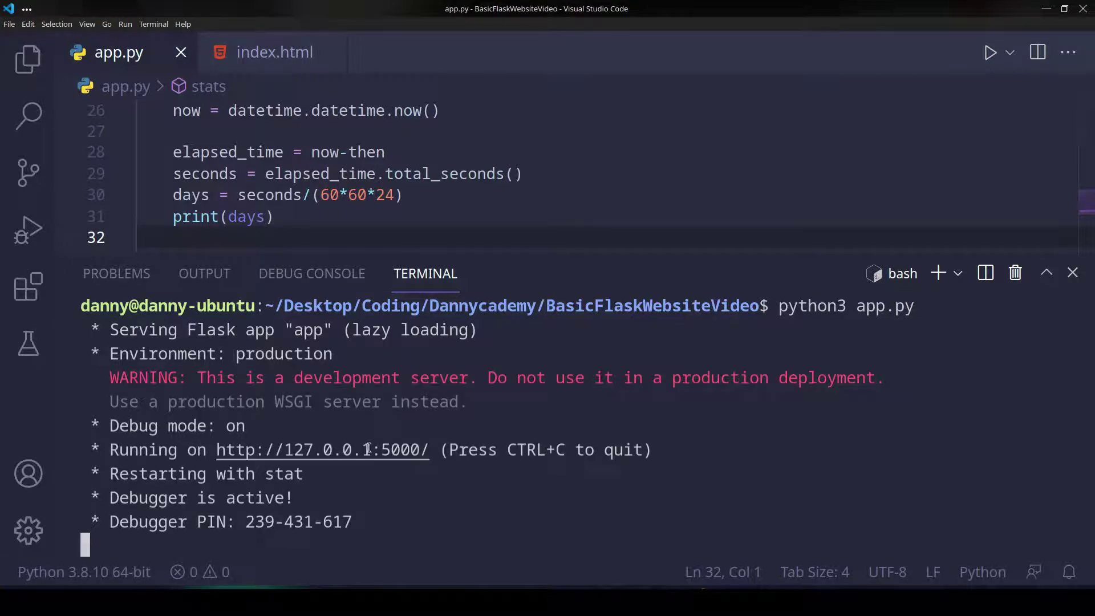
Submit birth date 11/01/2021 and time 12:04 AM to reach the TemplateNotFound: stats.html error.
{"action": "left_click", "coordinate": [370, 451], "text": "ctrl"}
{"action": "left_click", "coordinate": [532, 338]}
{"action": "left_click", "coordinate": [501, 390]}
{"action": "left_click", "coordinate": [592, 337]}
{"action": "left_click", "coordinate": [675, 347]}
{"action": "left_click", "coordinate": [618, 337]}
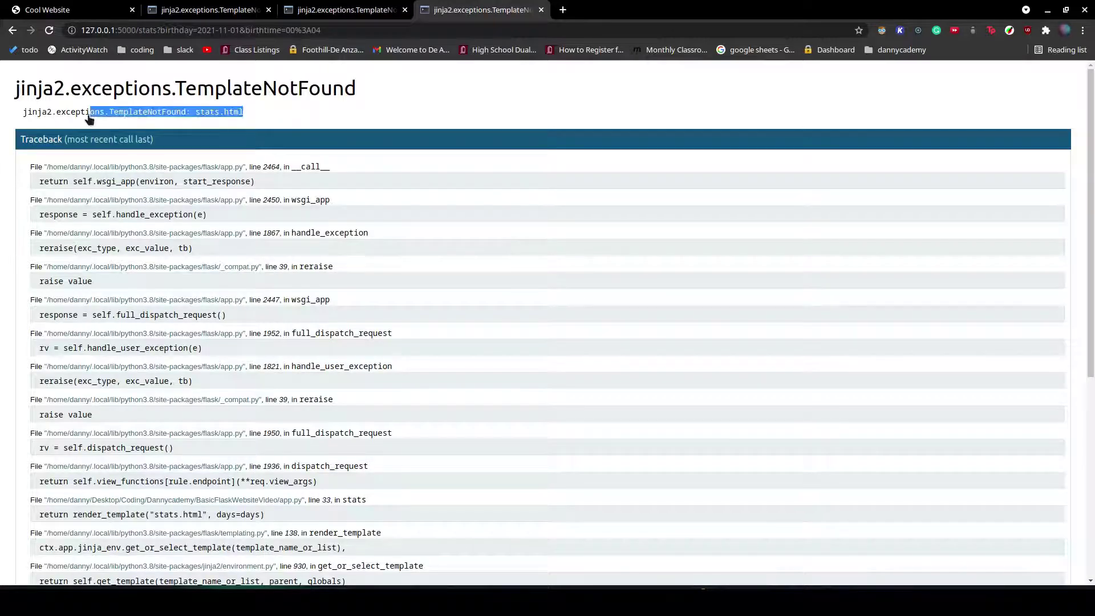
{"action": "left_click_drag", "start_coordinate": [246, 112], "coordinate": [12, 111]}
{"action": "scroll", "coordinate": [257, 214], "scroll_direction": "down", "scroll_amount": 3}
{"action": "scroll", "coordinate": [261, 229], "scroll_direction": "up", "scroll_amount": 3}
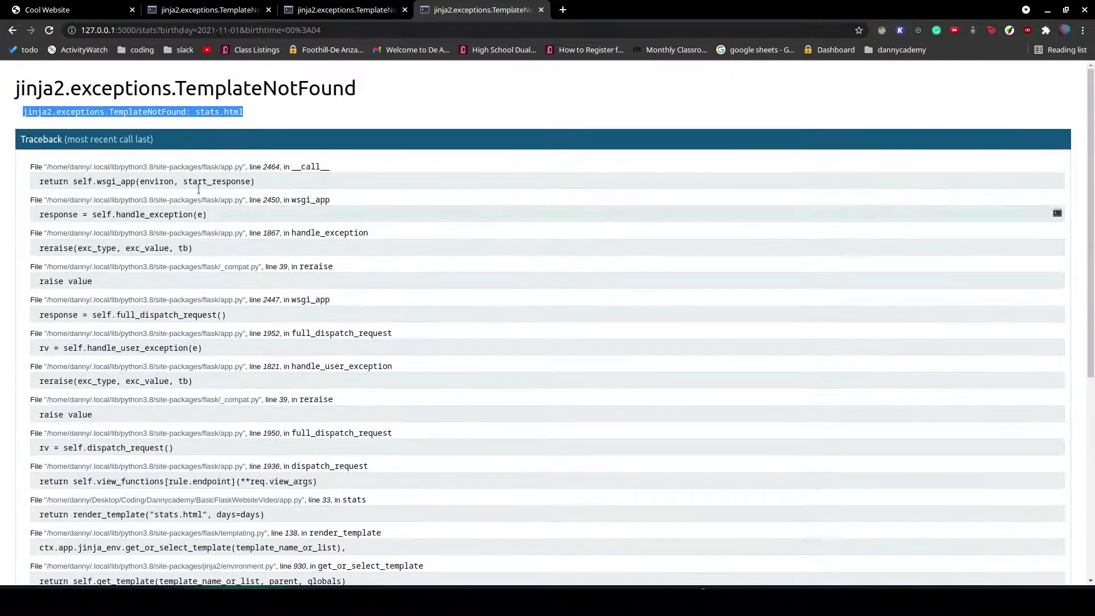
{"action": "scroll", "coordinate": [297, 115], "scroll_direction": "down", "scroll_amount": 5}
{"action": "scroll", "coordinate": [363, 131], "scroll_direction": "up", "scroll_amount": 6}
{"action": "left_click", "coordinate": [363, 131]}
{"action": "scroll", "coordinate": [363, 131], "scroll_direction": "up", "scroll_amount": 1}
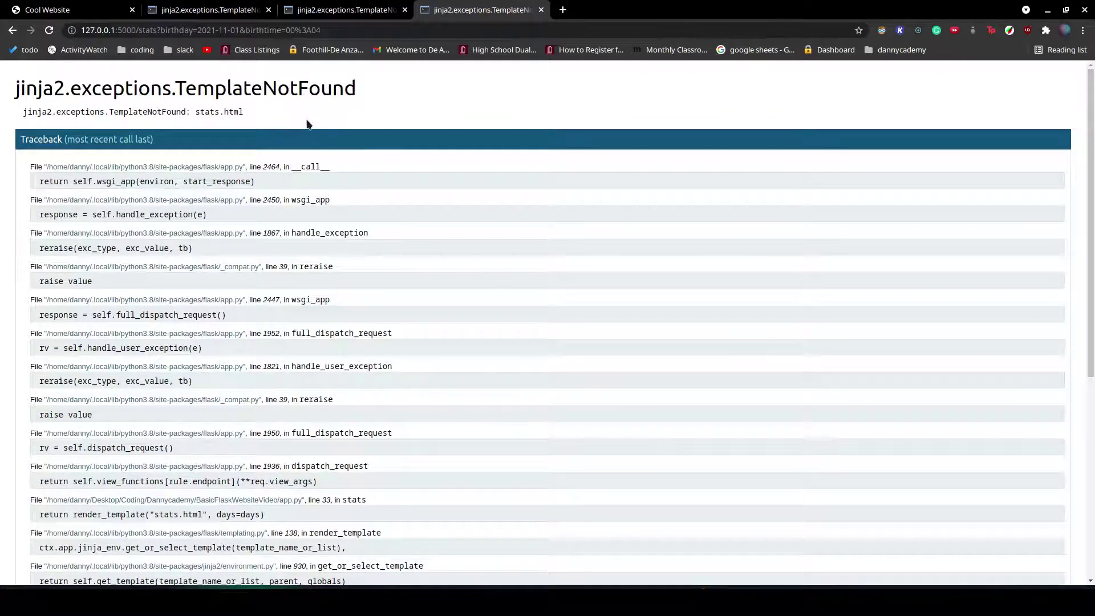
Check the TemplateNotFound message and the printed day count 4.0003083551388885 in the terminal.
{"action": "left_click_drag", "start_coordinate": [247, 112], "coordinate": [22, 111]}
{"action": "key", "text": "alt+Tab"}
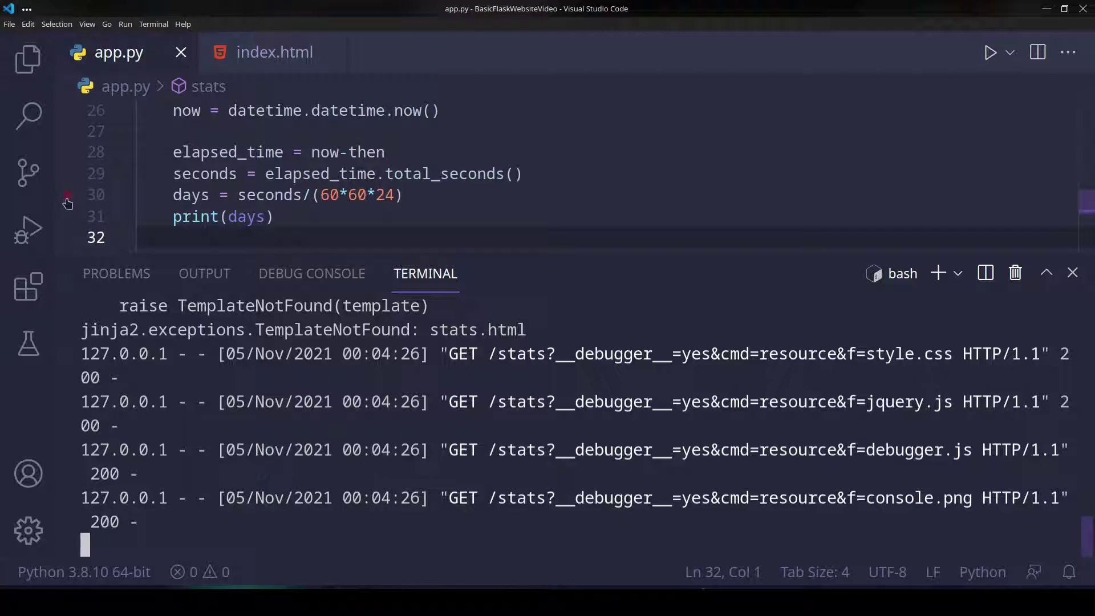
{"action": "scroll", "coordinate": [346, 486], "scroll_direction": "up", "scroll_amount": 5}
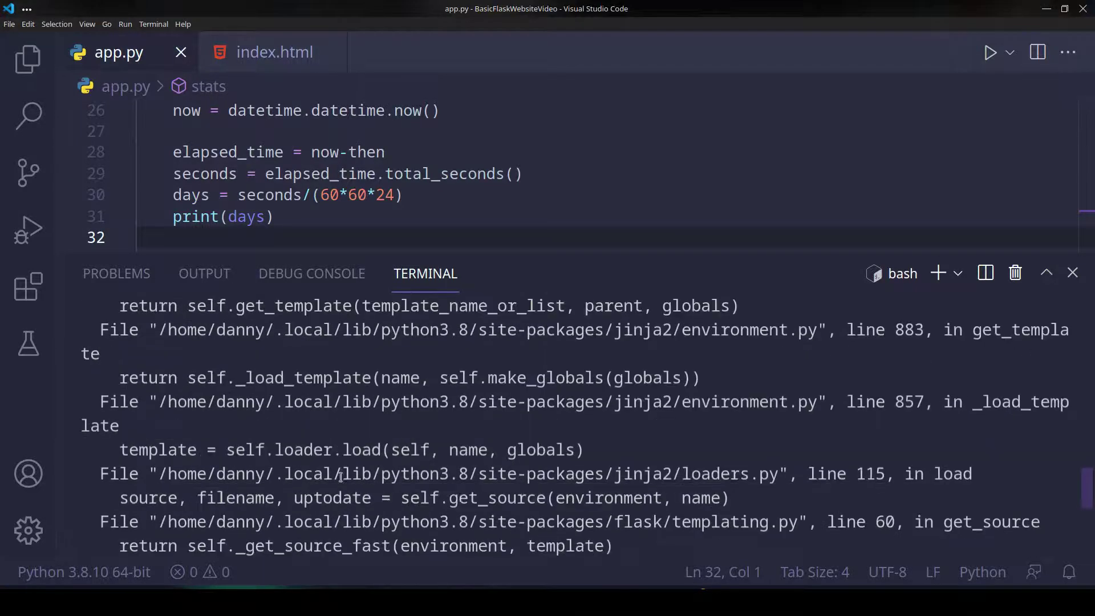
{"action": "scroll", "coordinate": [345, 482], "scroll_direction": "up", "scroll_amount": 5}
{"action": "scroll", "coordinate": [343, 478], "scroll_direction": "up", "scroll_amount": 5}
{"action": "scroll", "coordinate": [343, 472], "scroll_direction": "up", "scroll_amount": 5}
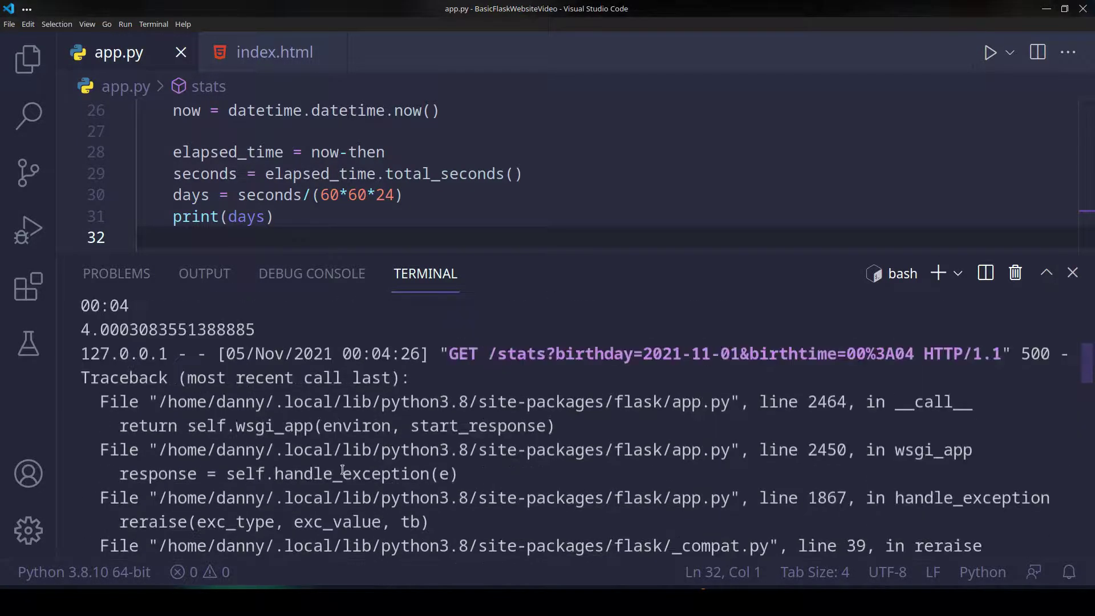
{"action": "scroll", "coordinate": [342, 472], "scroll_direction": "up", "scroll_amount": 3}
{"action": "left_click_drag", "start_coordinate": [265, 402], "coordinate": [8, 403]}
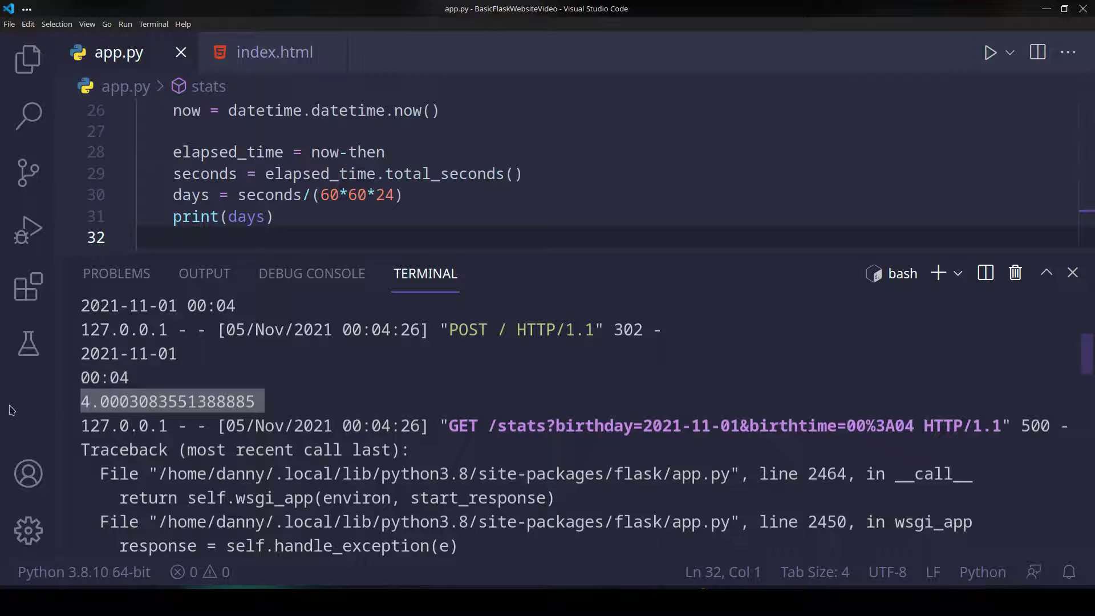
Create a new stats.html file in the project.
{"action": "key", "text": "ctrl+j"}
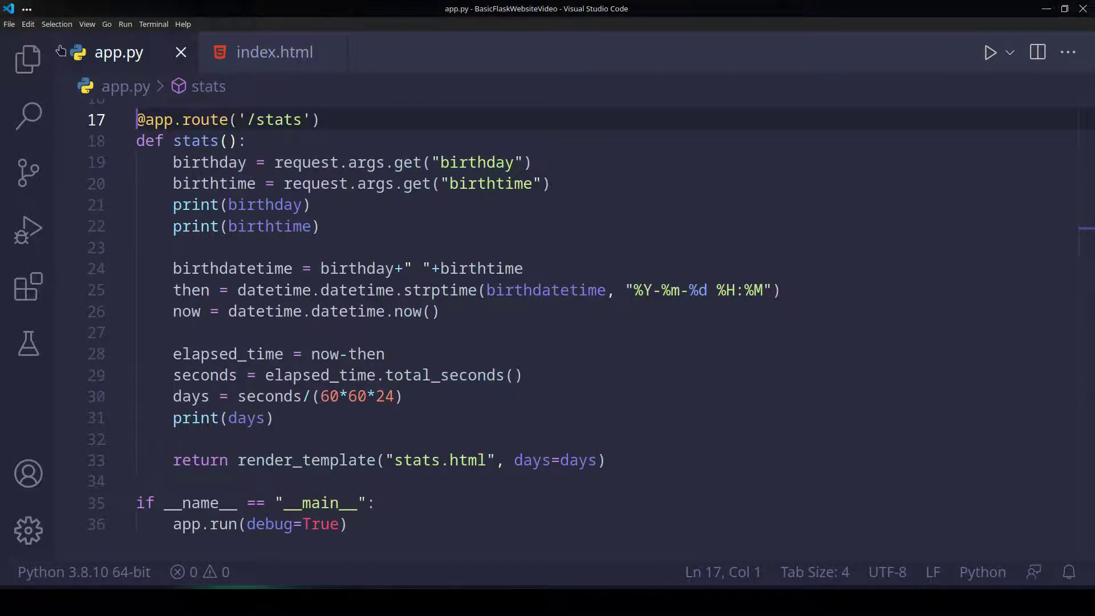
{"action": "left_click", "coordinate": [28, 58]}
{"action": "left_click", "coordinate": [156, 166]}
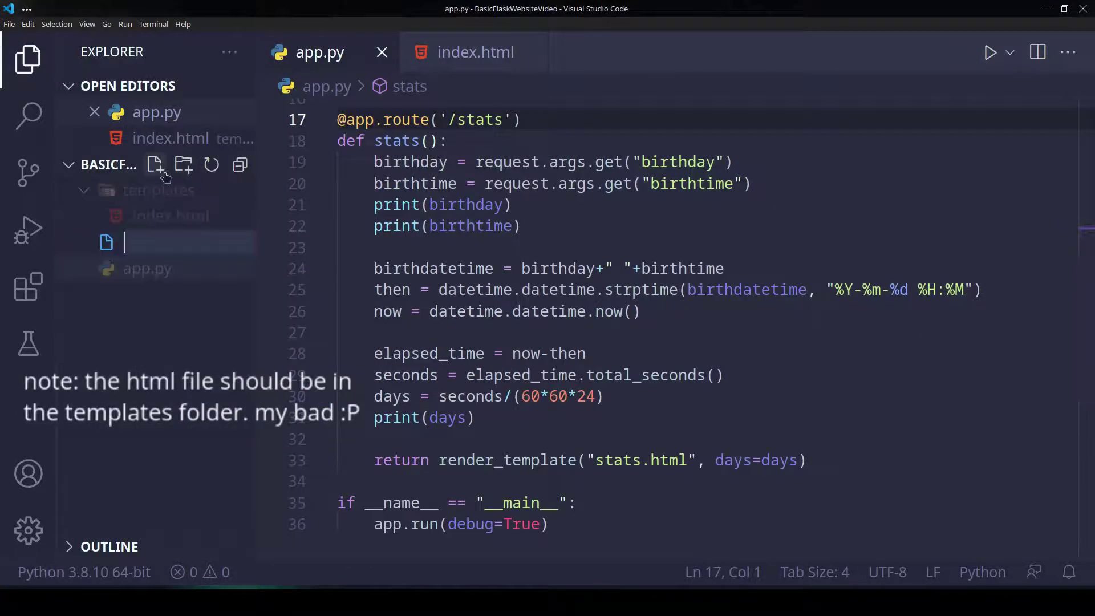
{"action": "type", "text": "stats.ht"}
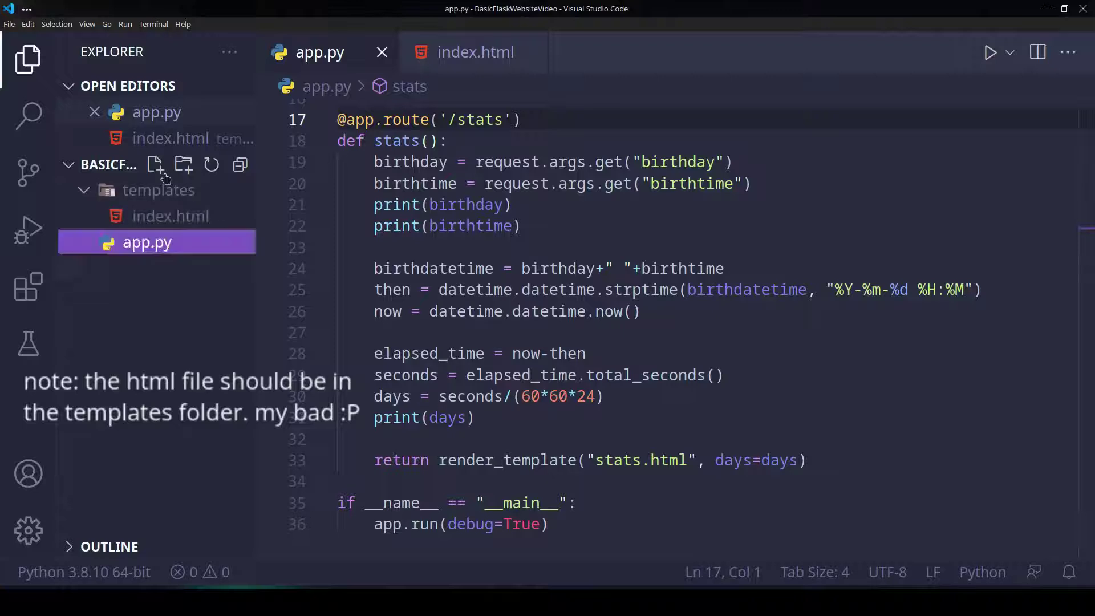
{"action": "type", "text": "ml"}
{"action": "key", "text": "Return"}
{"action": "type", "text": "<!DOCTYPE html>"}
Write the HTML skeleton titled {{days}} days old with a myCanvas canvas.
{"action": "key", "text": "Return"}
{"action": "type", "text": "<html lang=\"en\">  <head>     <meta charset=\"utf-8\">     <title>{{days}} days old"}
{"action": "key", "text": "Down"}
{"action": "key", "text": "Down"}
{"action": "key", "text": "Return"}
{"action": "type", "text": "<canvas id=\"myCanvas\">"}
{"action": "key", "text": "Down"}
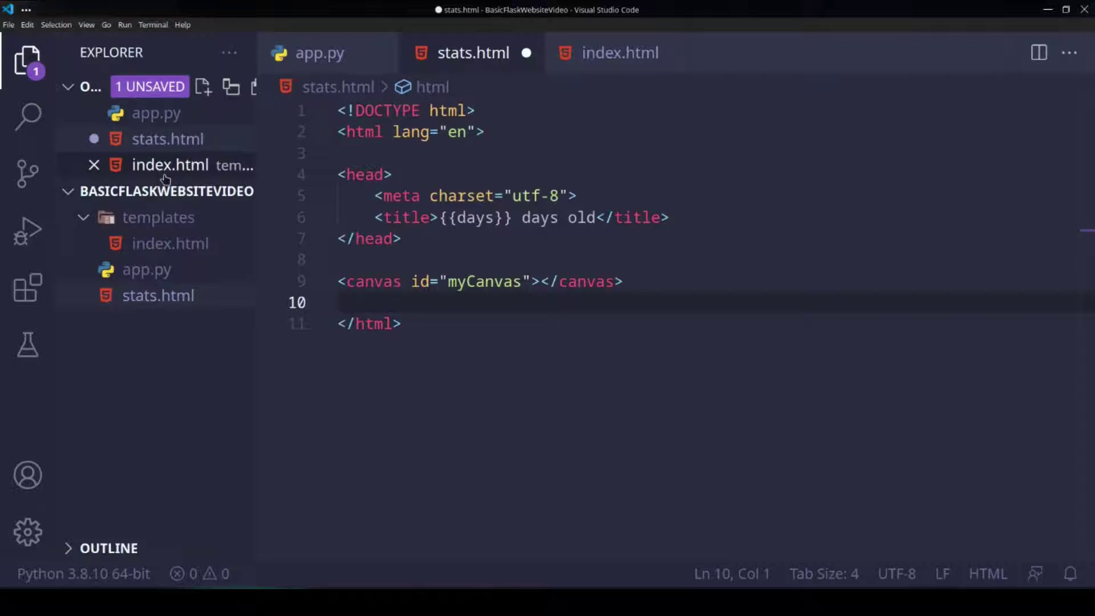
Save stats.html and add a script block after the closing html tag.
{"action": "key", "text": "ctrl+End"}
{"action": "key", "text": "ctrl+s"}
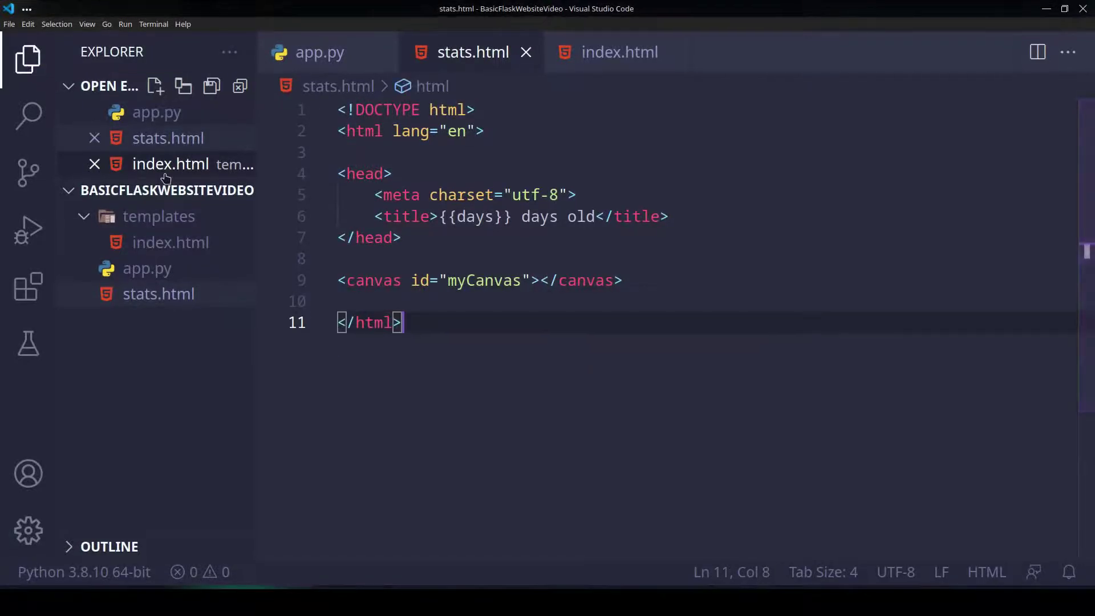
{"action": "key", "text": "Return"}
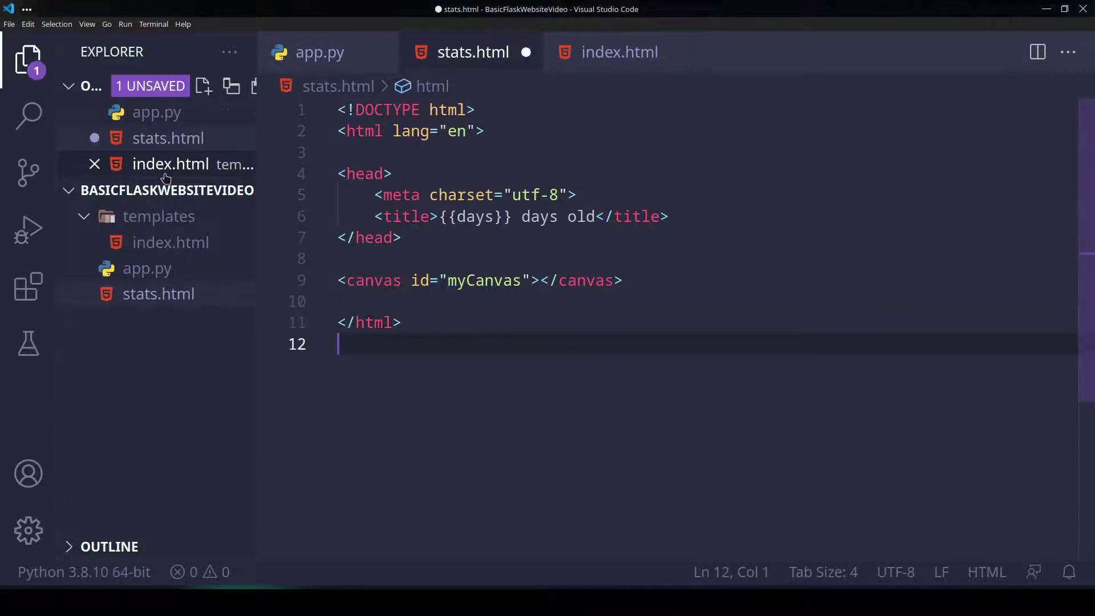
{"action": "key", "text": "Return"}
{"action": "type", "text": "<script>"}
{"action": "key", "text": "Return"}
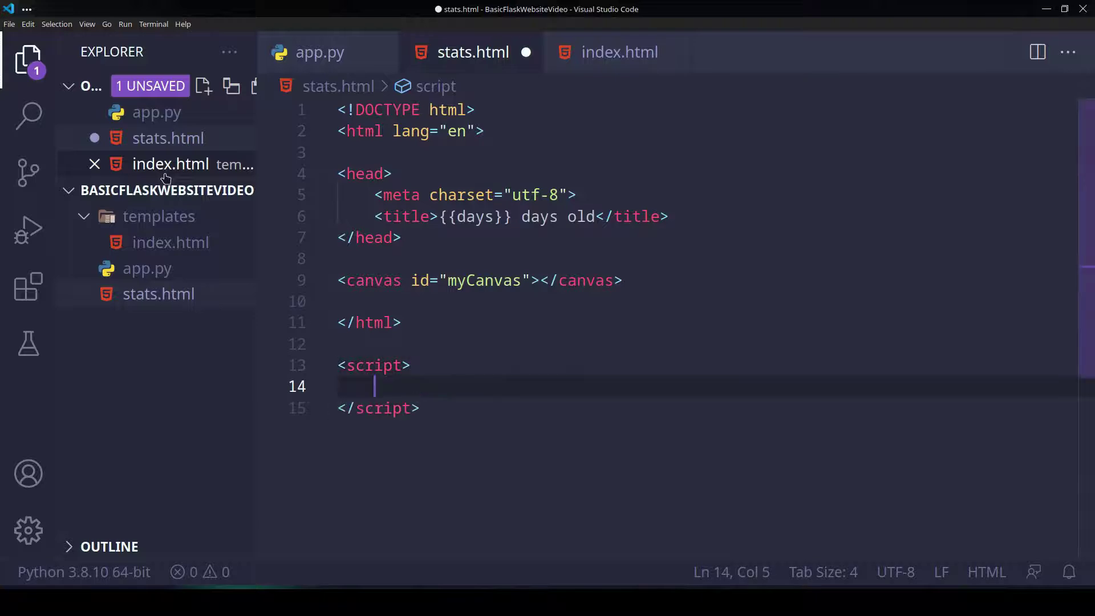
{"action": "type", "text": "fun"}
Declare drawBoxes with parameters boxWidth, boxHeight, xgap, ygap and starty.
{"action": "key", "text": "Return"}
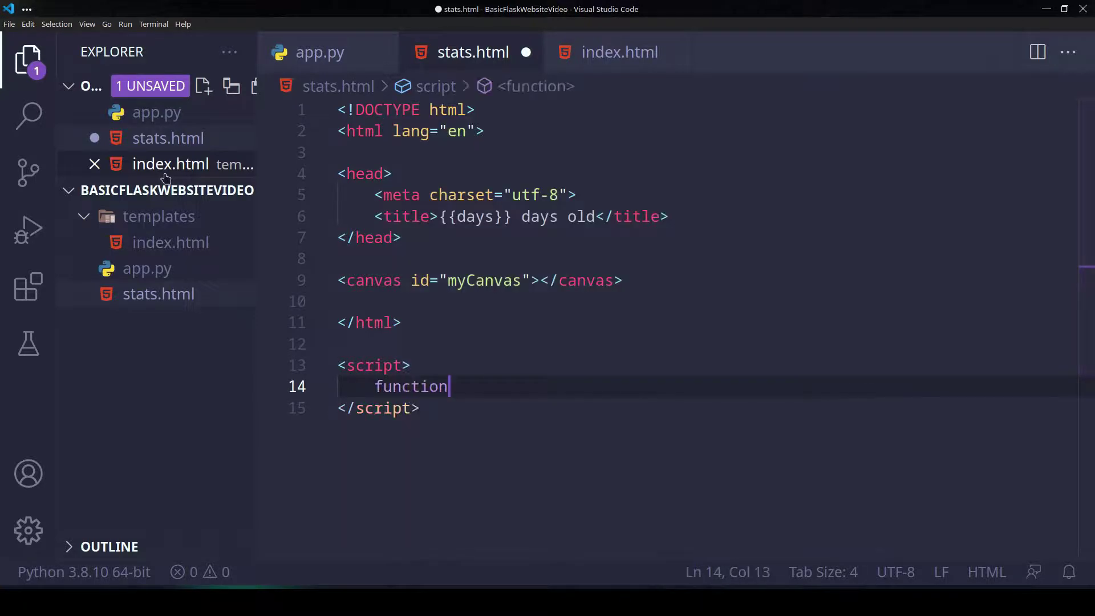
{"action": "type", "text": "dra"}
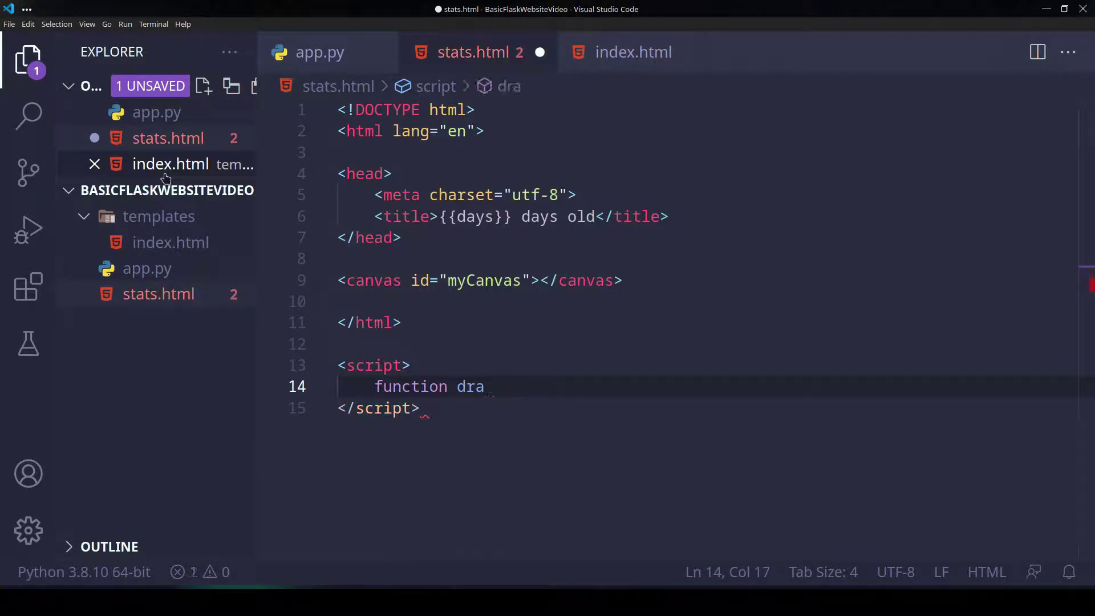
{"action": "type", "text": "wBoxes"}
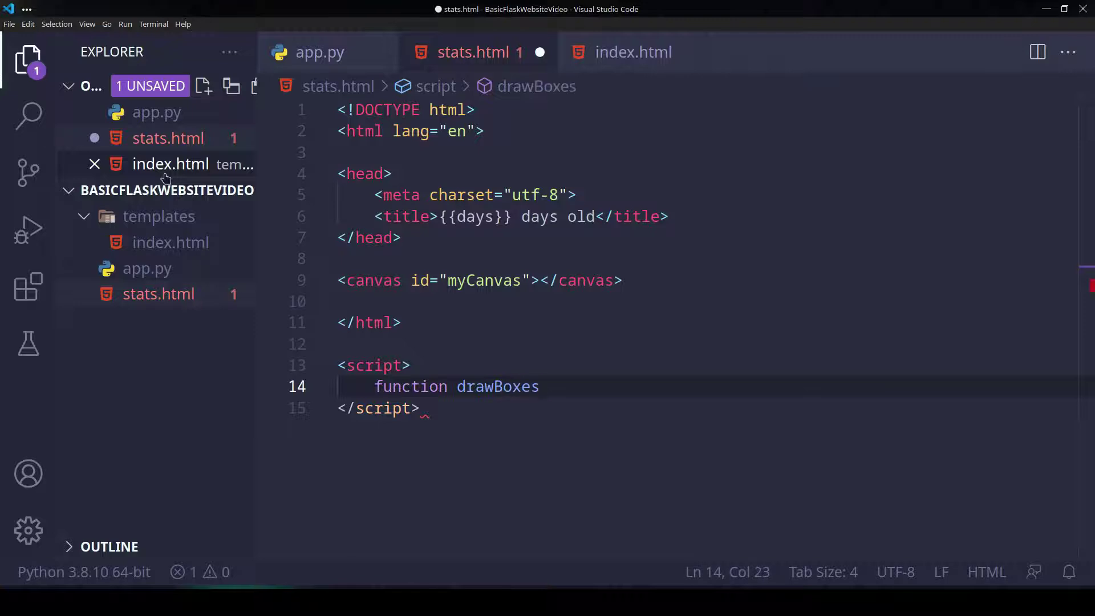
{"action": "type", "text": "(box"}
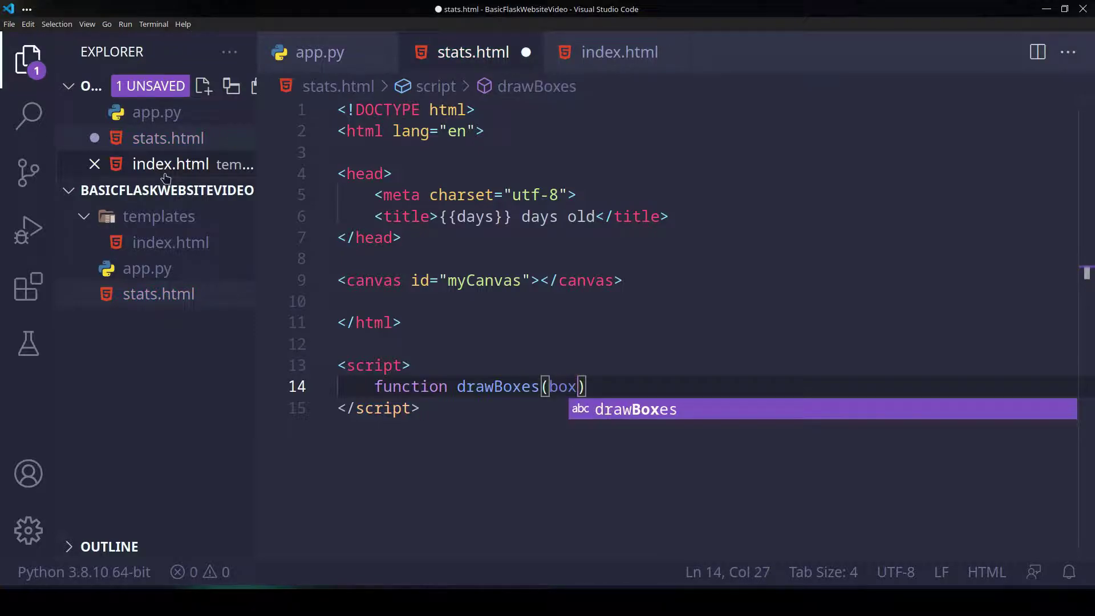
{"action": "type", "text": "Width, bo"}
{"action": "key", "text": "Escape"}
{"action": "key", "text": "ctrl+b"}
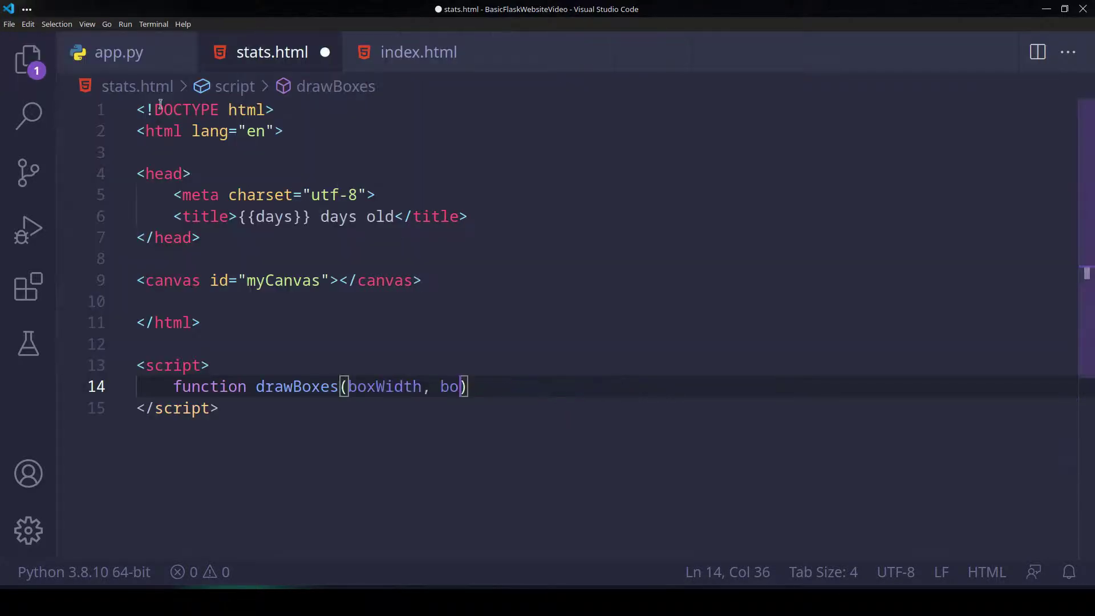
{"action": "type", "text": "xHeight, xgap, x"}
{"action": "key", "text": "BackSpace"}
{"action": "type", "text": "ygap,"}
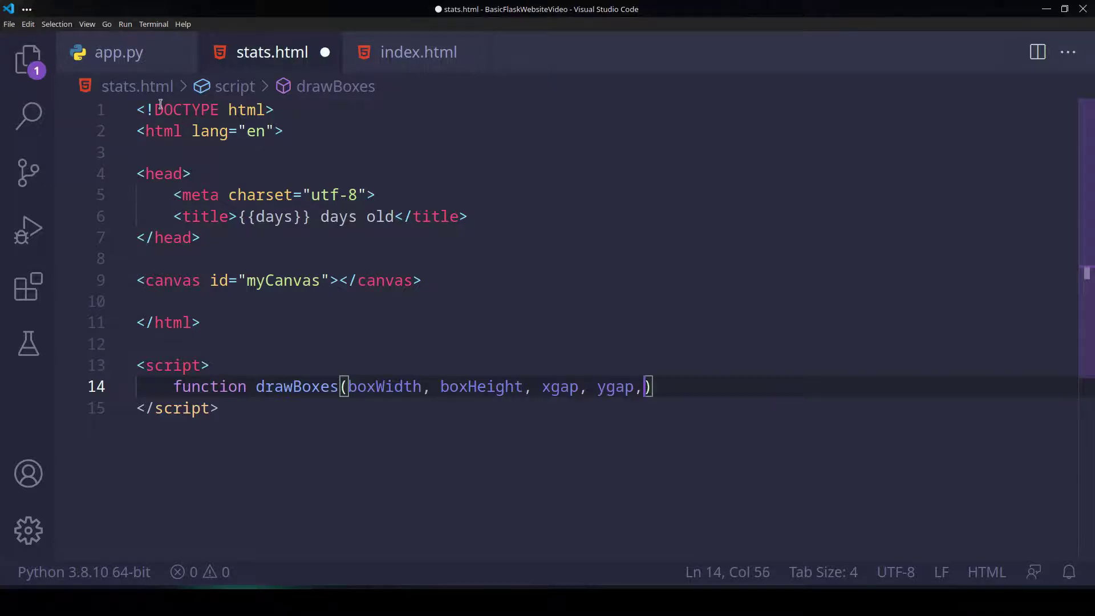
{"action": "type", "text": "s"}
{"action": "type", "text": "tarty, c"}
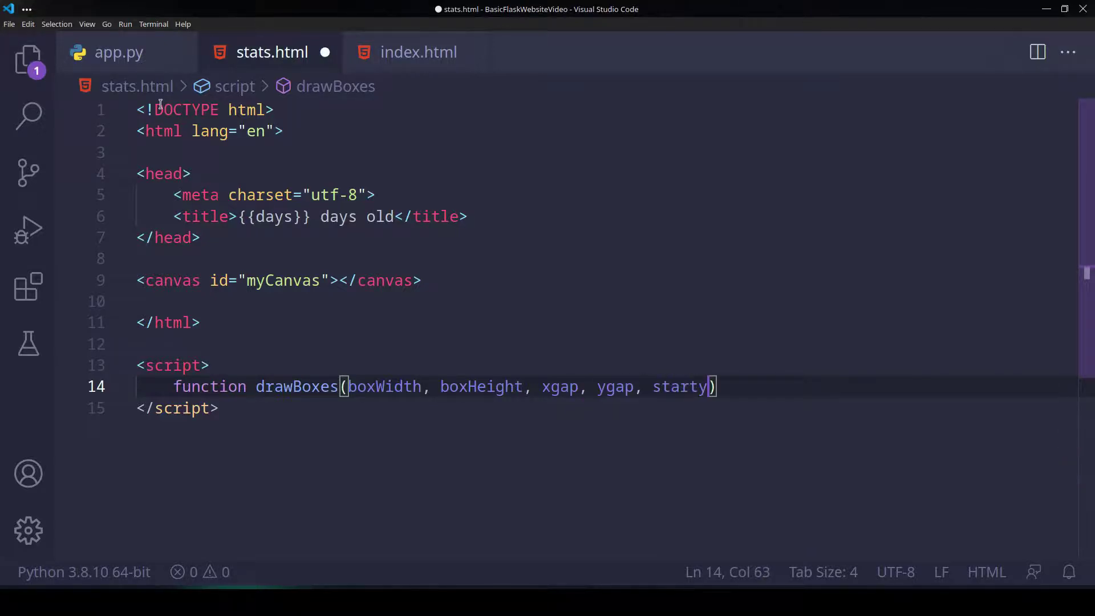
{"action": "type", "text": "ount, sizeChange)"}
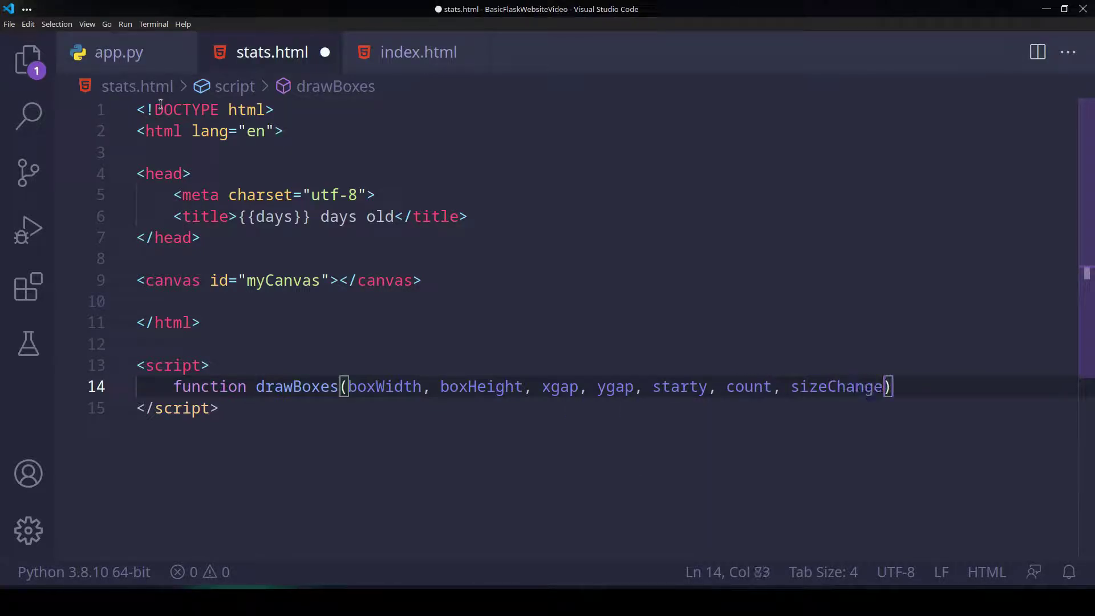
{"action": "type", "text": "{"}
Add a for loop over parseInt(count) in drawBoxes that adjusts boxWidth.
{"action": "key", "text": "Return"}
{"action": "type", "text": "for (let "}
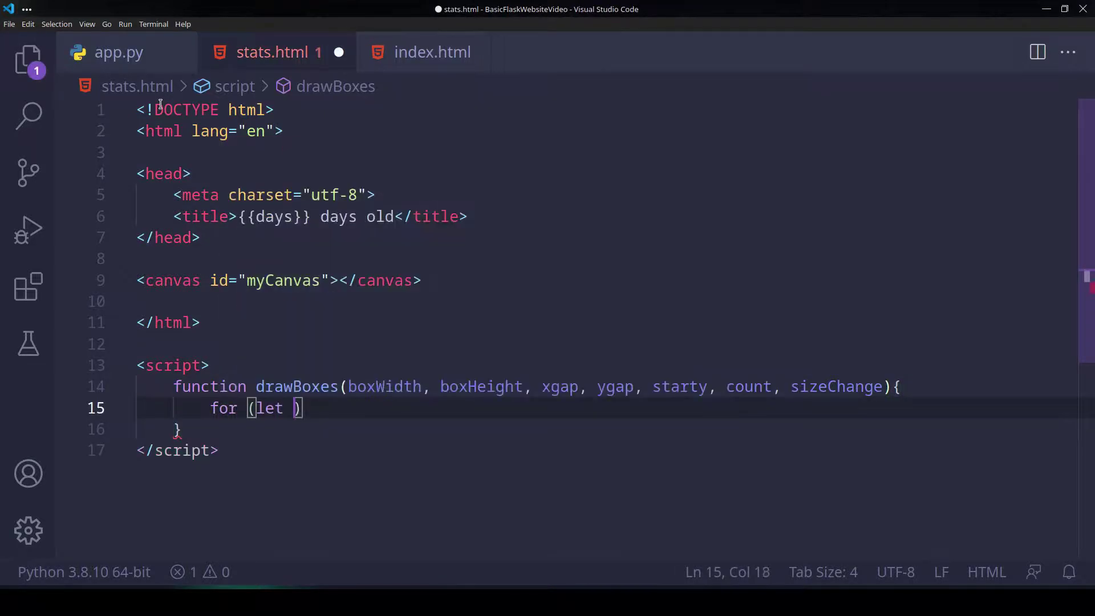
{"action": "type", "text": "i = 0; i < count; i++) {"}
{"action": "key", "text": "Return"}
{"action": "key", "text": "Return"}
{"action": "type", "text": "if (i == parse"}
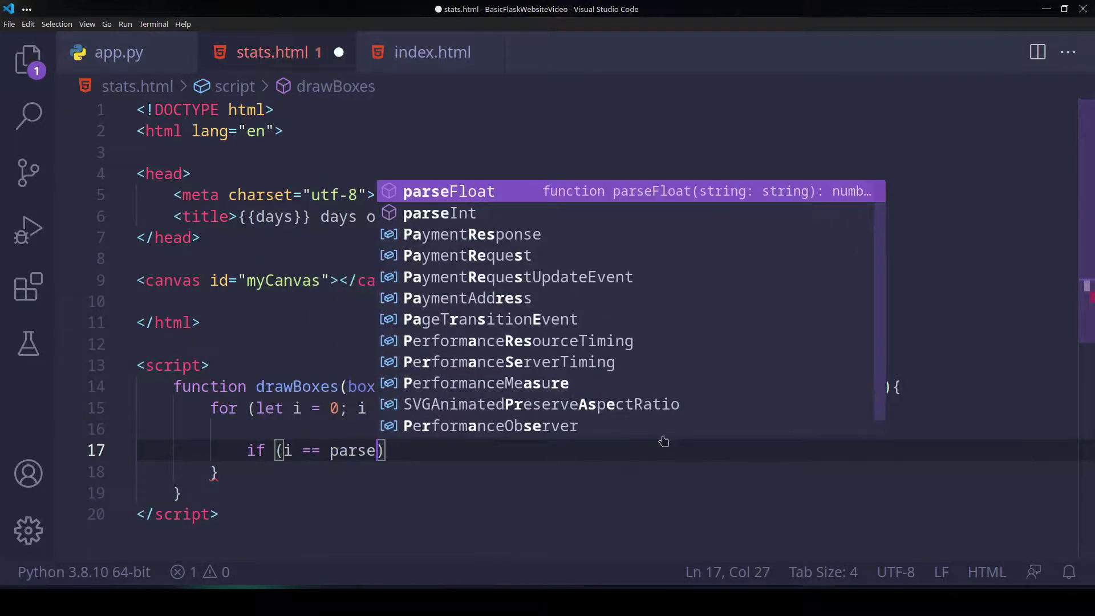
{"action": "type", "text": "Int "}
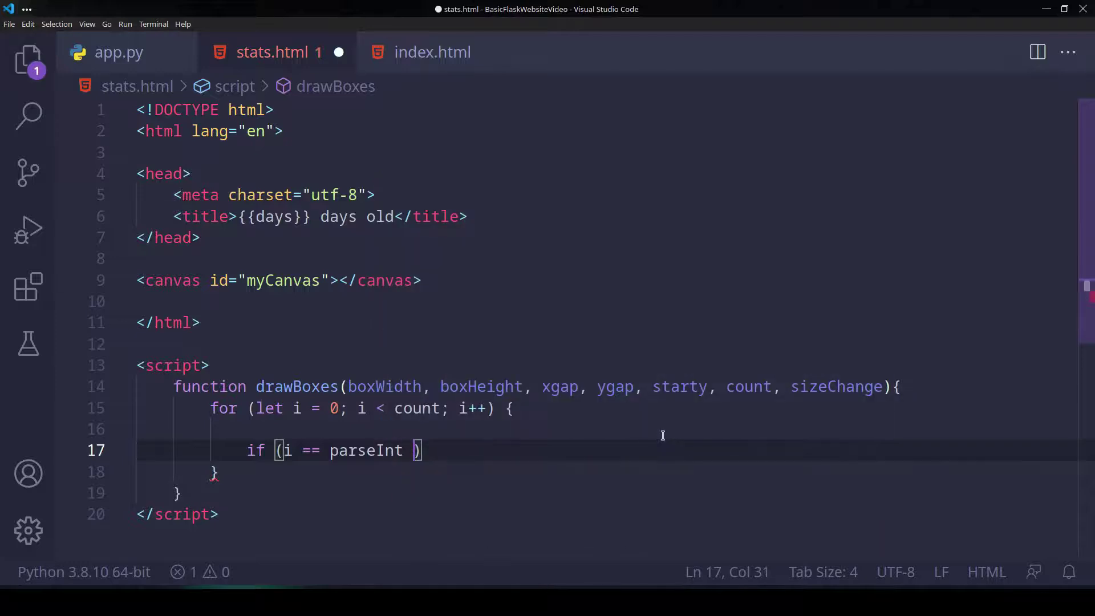
{"action": "type", "text": "(count)"}
{"action": "key", "text": "Down"}
{"action": "key", "text": "Home"}
{"action": "key", "text": "Home"}
{"action": "key", "text": "Left"}
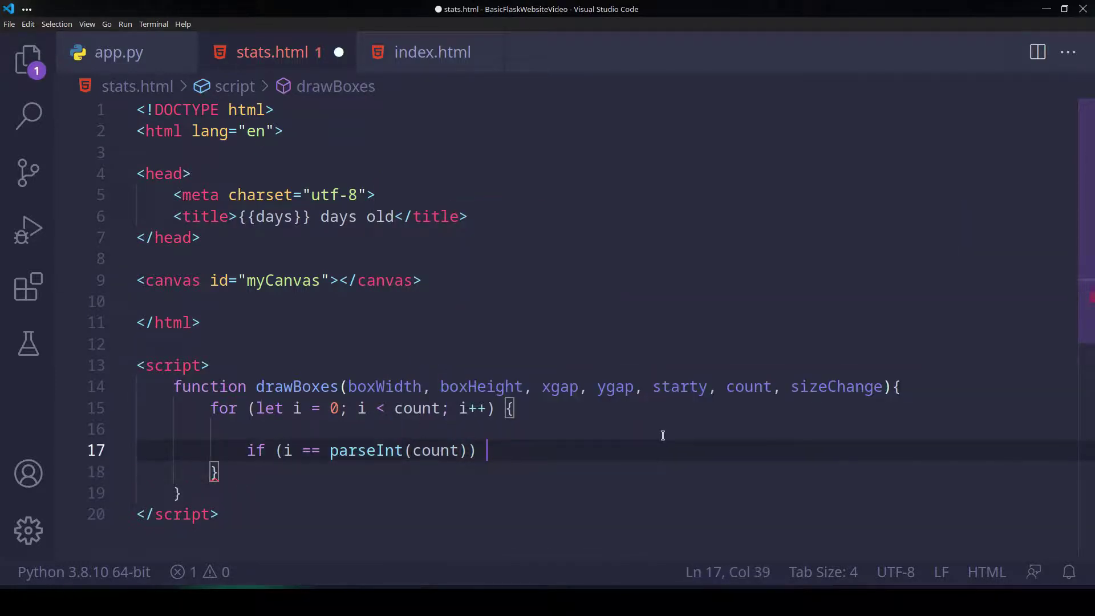
{"action": "type", "text": "boxWi"}
{"action": "key", "text": "Tab"}
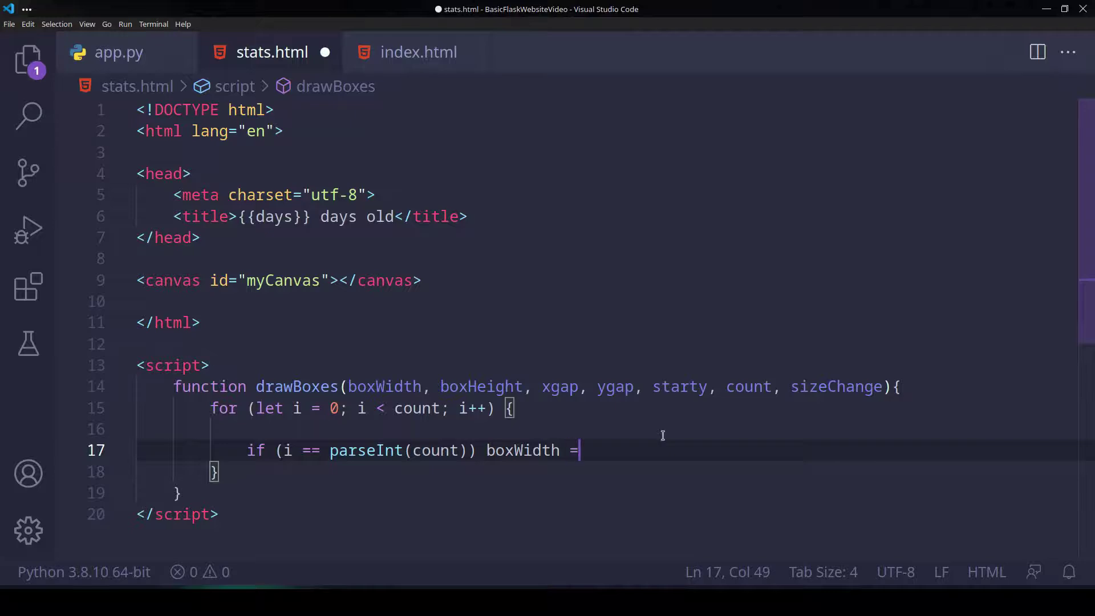
{"action": "type", "text": "= (count - parse"}
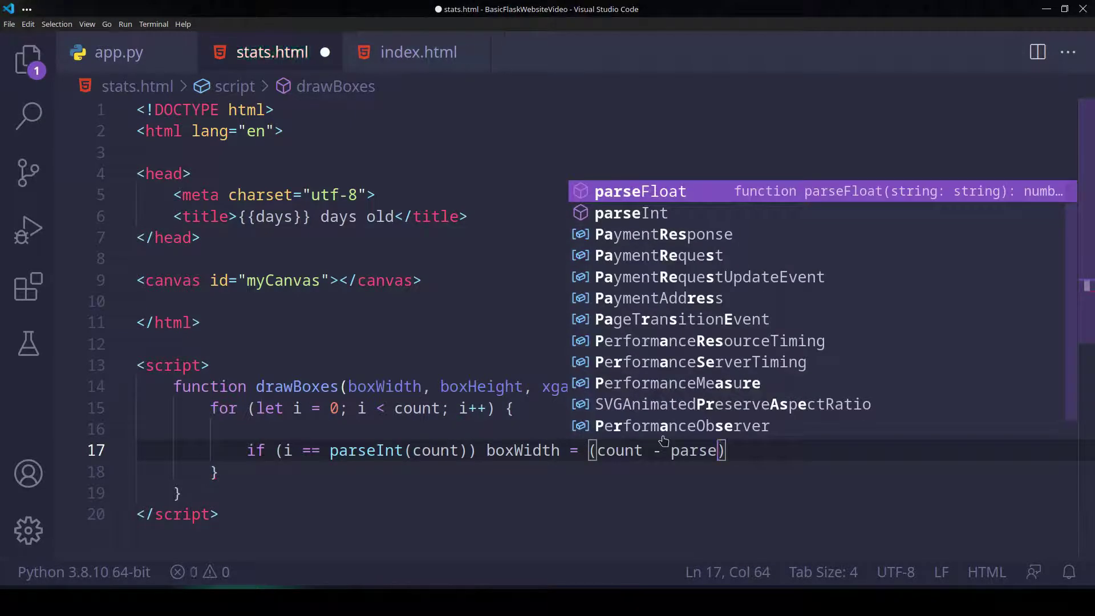
{"action": "key", "text": "Down"}
{"action": "key", "text": "Return"}
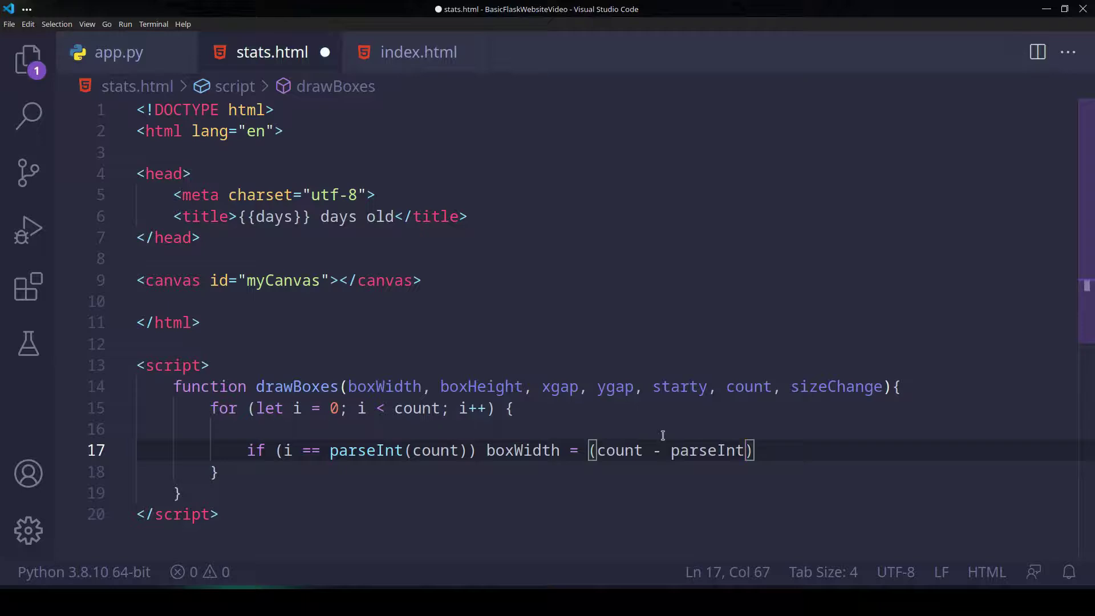
{"action": "type", "text": "(count)"}
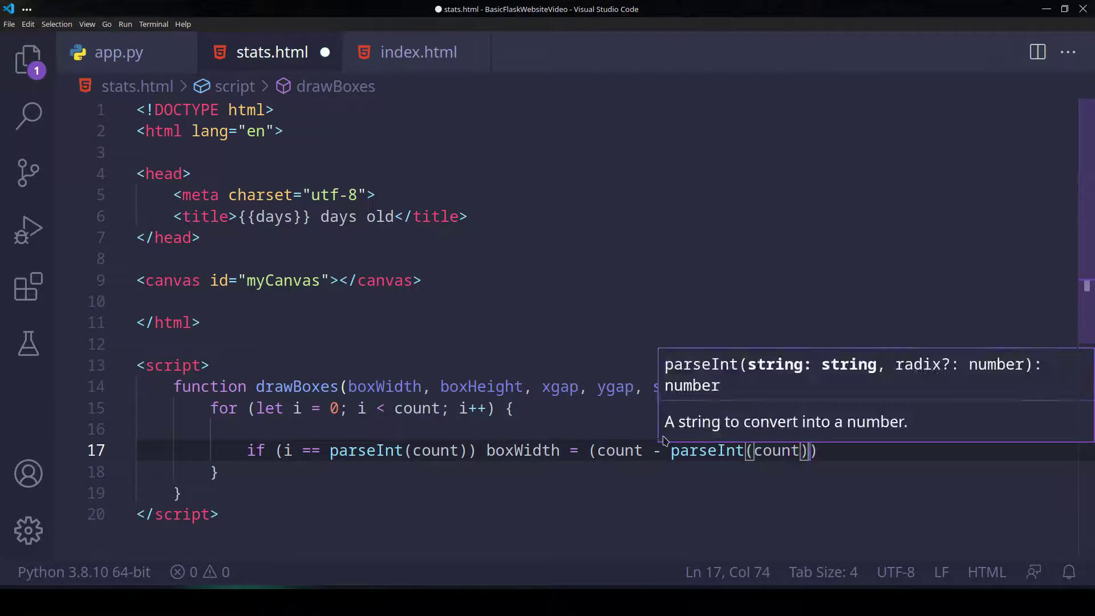
{"action": "type", "text": ") *box"}
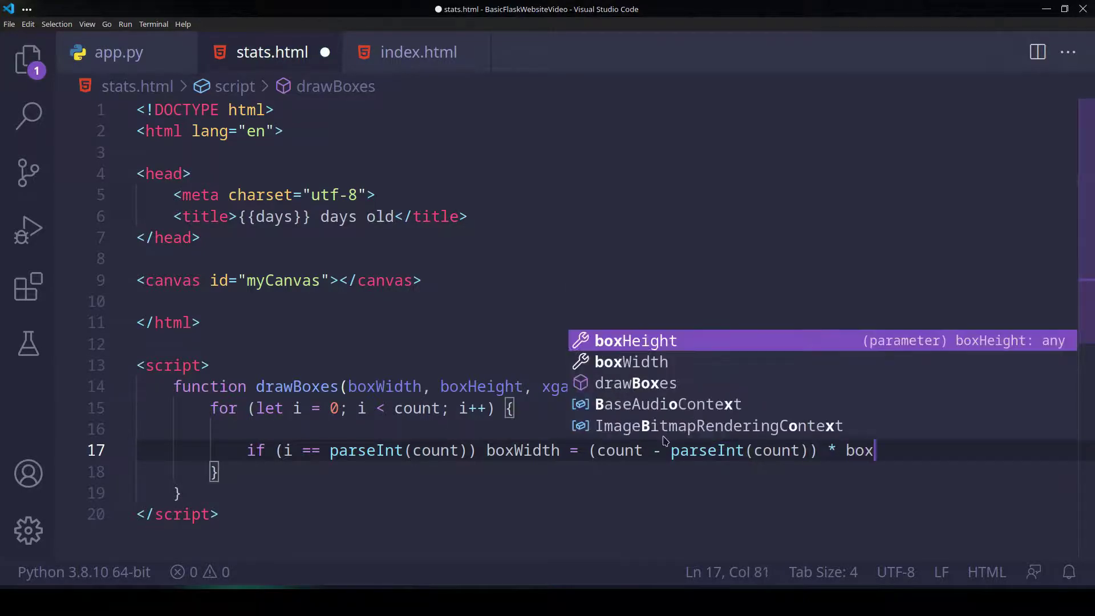
{"action": "type", "text": "W"}
{"action": "key", "text": "Tab"}
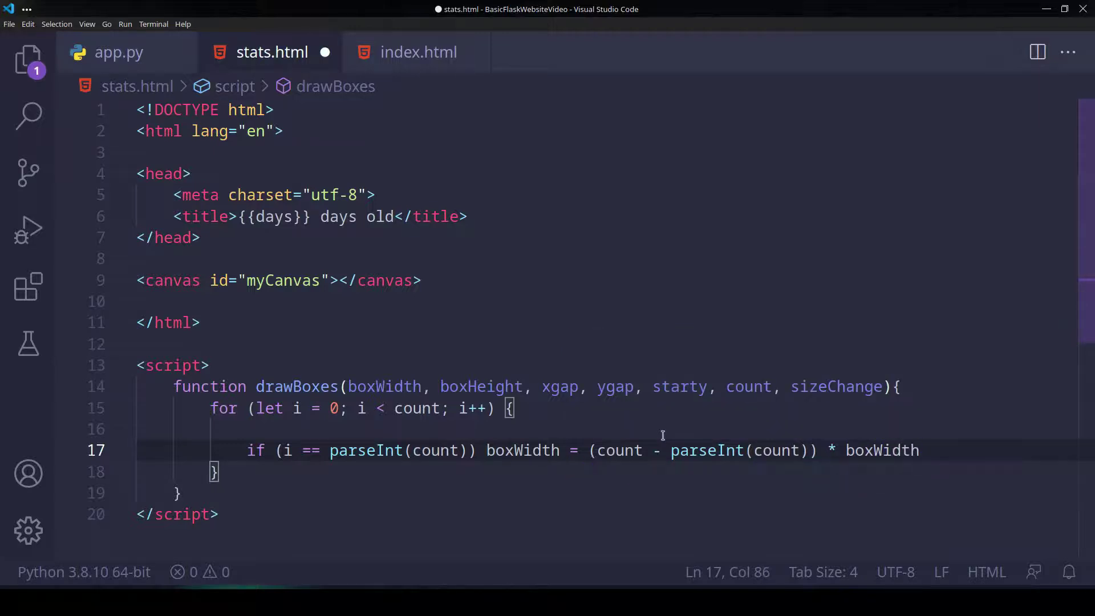
{"action": "key", "text": "Return"}
{"action": "key", "text": "Return"}
{"action": "type", "text": "f (x > screenWidth - boxWidth - 30) {"}
Add the screen-edge wrap block setting x = 0 and y += boxHeight + ygap.
{"action": "key", "text": "Return"}
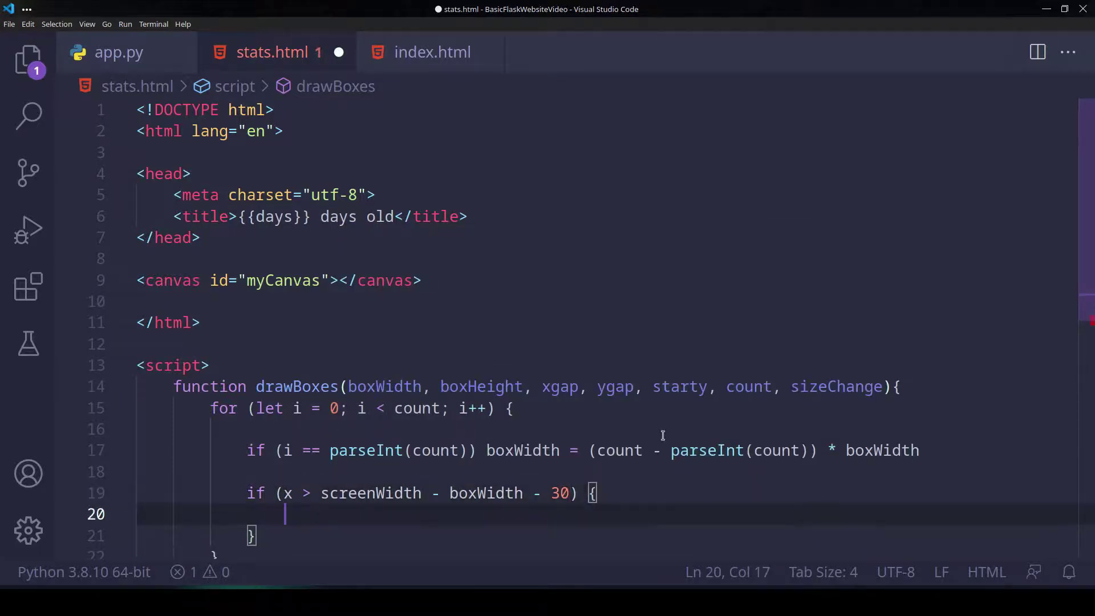
{"action": "type", "text": "x = 0"}
{"action": "key", "text": "Return"}
{"action": "type", "text": "y += boxHei"}
{"action": "key", "text": "Tab"}
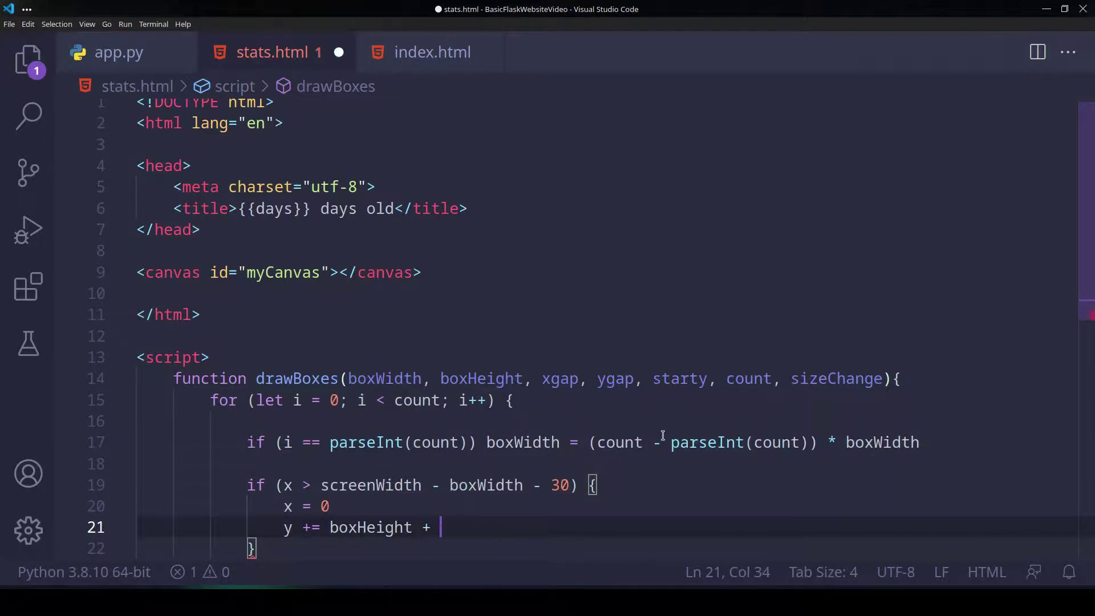
{"action": "type", "text": "yga"}
{"action": "key", "text": "Tab"}
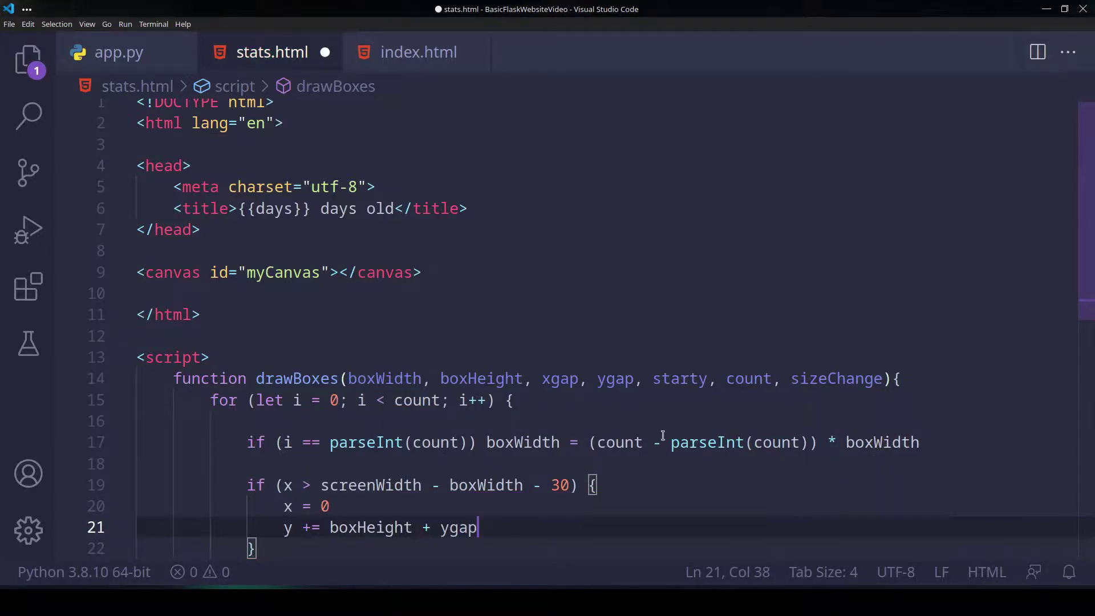
Grow boxWidth and boxHeight by sizeChange on each loop pass.
{"action": "key", "text": "Down"}
{"action": "key", "text": "Return"}
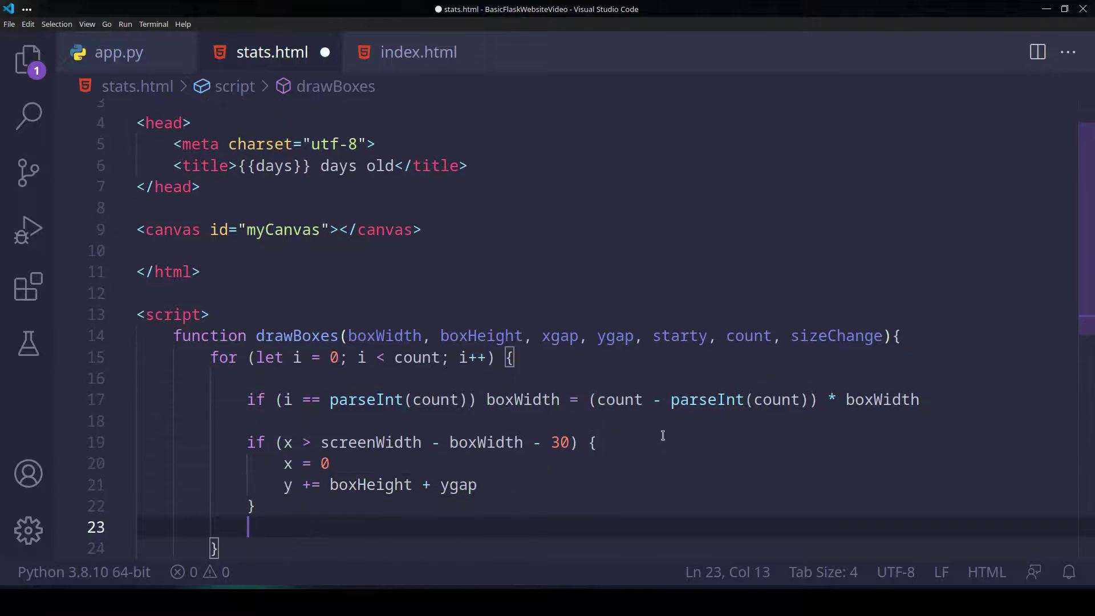
{"action": "type", "text": "boxWi"}
{"action": "key", "text": "Tab"}
{"action": "type", "text": "+= s"}
{"action": "key", "text": "Tab"}
{"action": "left_click", "coordinate": [684, 6]}
{"action": "key", "text": "Return"}
{"action": "type", "text": "boxHeight += s"}
{"action": "key", "text": "Tab"}
Draw each box with ctx.fillRect and advance x by boxWidth + xgap.
{"action": "key", "text": "Return"}
{"action": "type", "text": "ctx.fillRect(x, y, boxWidth, boxHe"}
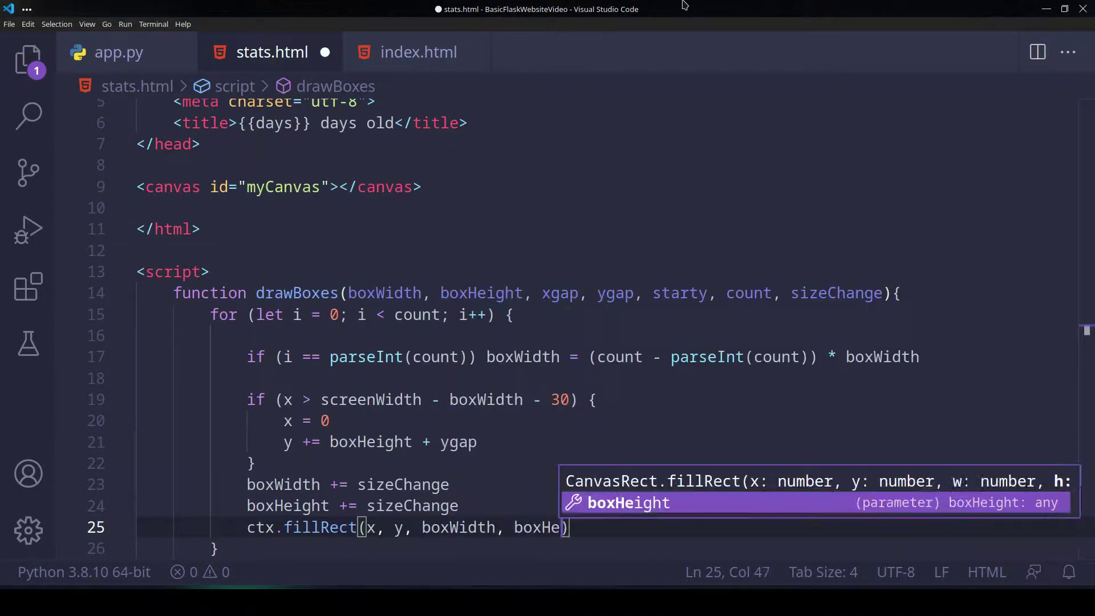
{"action": "type", "text": "ight)"}
{"action": "key", "text": "Return"}
{"action": "type", "text": "x"}
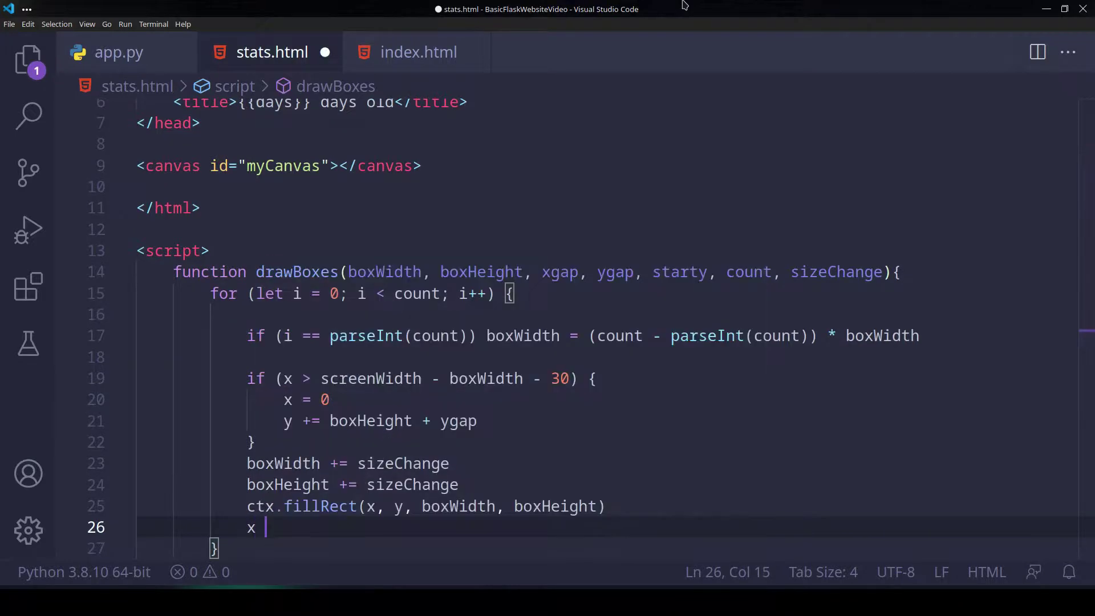
{"action": "type", "text": " += boxWidth + xgap"}
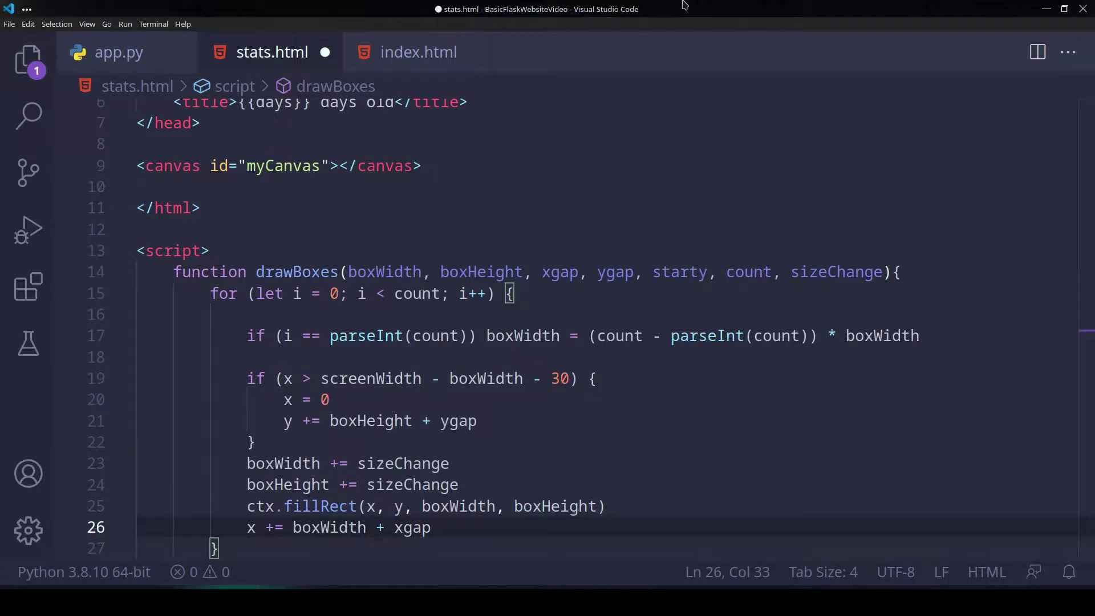
{"action": "key", "text": "Down"}
{"action": "key", "text": "Down"}
{"action": "key", "text": "Up"}
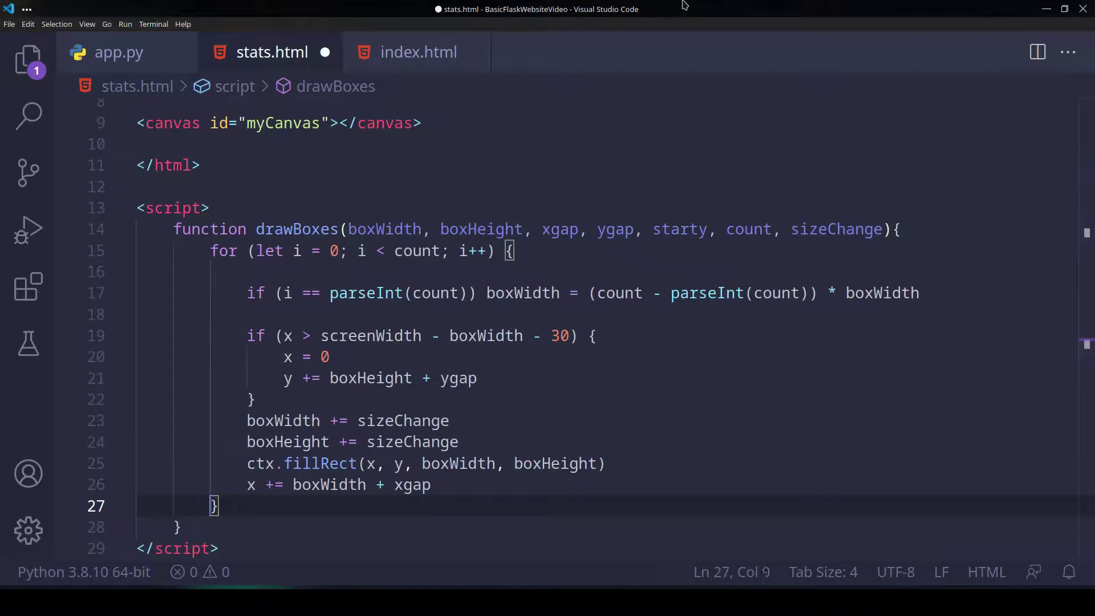
{"action": "key", "text": "Up"}
{"action": "key", "text": "Down"}
{"action": "key", "text": "Down"}
{"action": "key", "text": "Down"}
{"action": "key", "text": "Up"}
{"action": "key", "text": "Up"}
After the loop, add y += boxHeight and ctx.stroke(), then save stats.html.
{"action": "key", "text": "Return"}
{"action": "type", "text": "y += bo"}
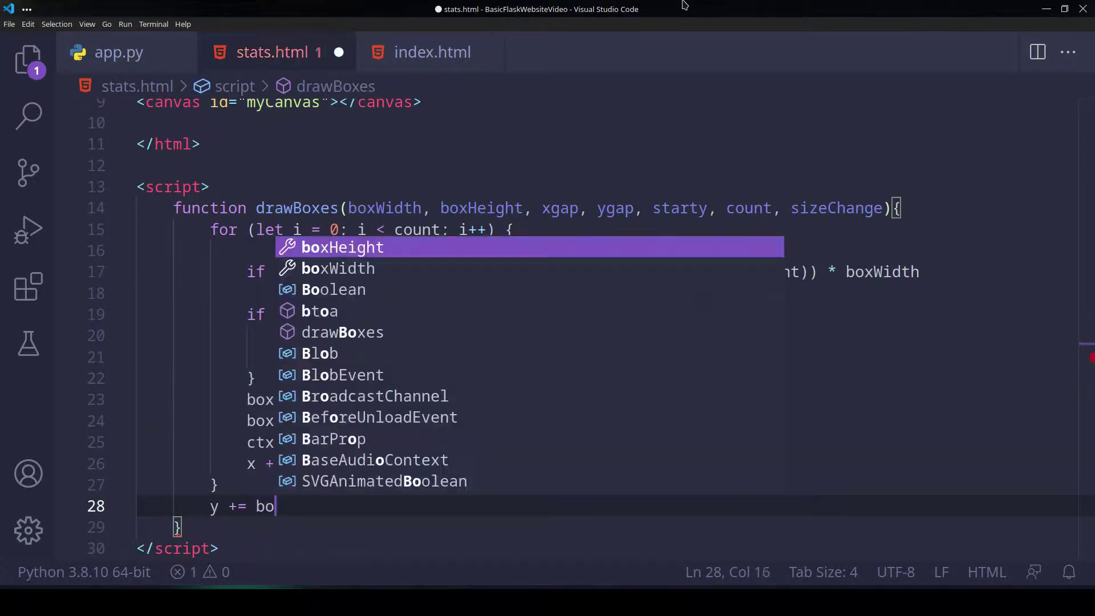
{"action": "type", "text": "xHei"}
{"action": "key", "text": "Tab"}
{"action": "key", "text": "Return"}
{"action": "type", "text": "ctx.stroke()"}
{"action": "key", "text": "Down"}
{"action": "key", "text": "Down"}
{"action": "key", "text": "ctrl+s"}
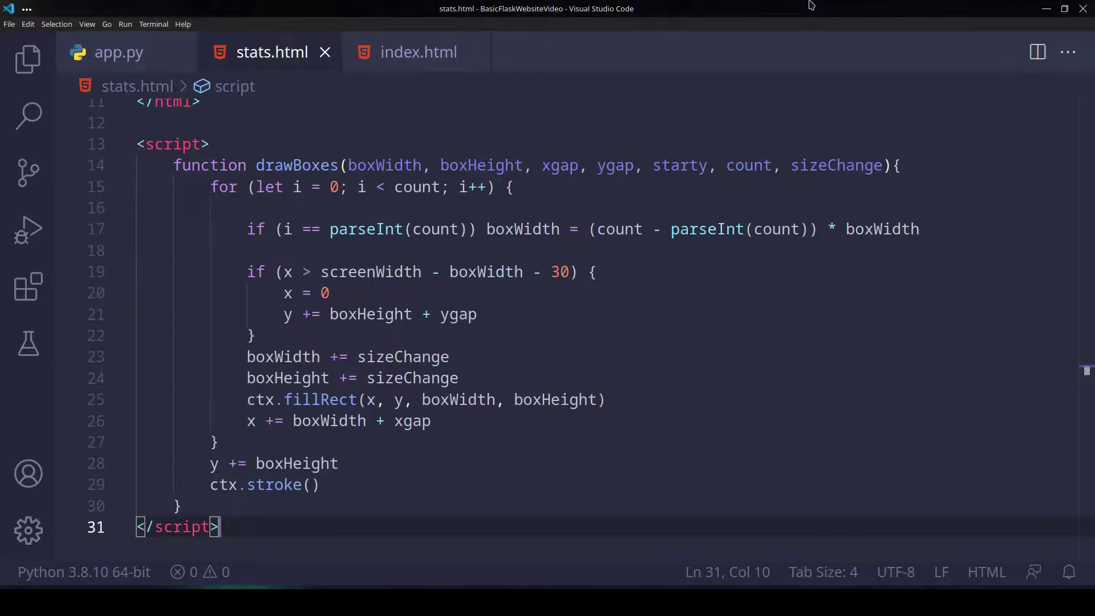
Below drawBoxes, get the canvas and its context, and size the canvas to the screen's width and height.
{"action": "key", "text": "Up"}
{"action": "key", "text": "Return"}
{"action": "key", "text": "Return"}
{"action": "type", "text": "var canva"}
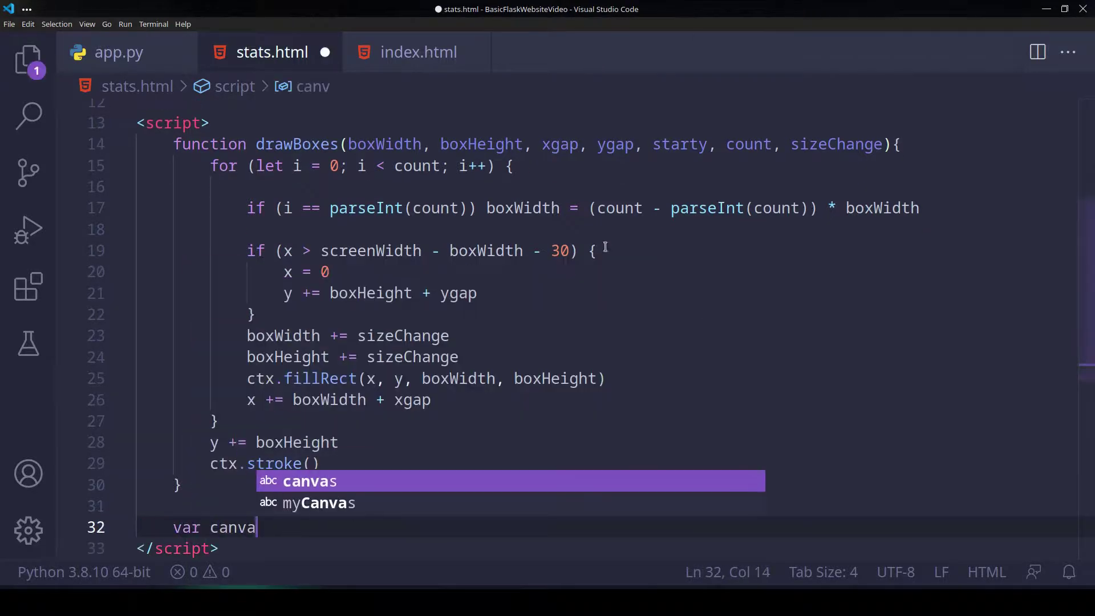
{"action": "type", "text": "s = document"}
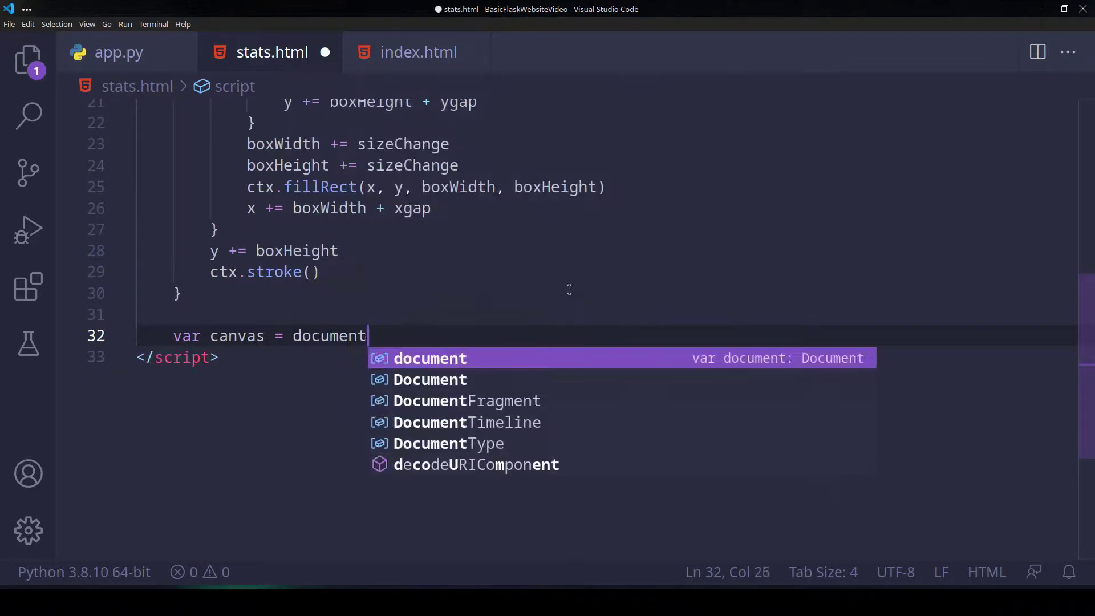
{"action": "type", "text": ".getEle"}
{"action": "key", "text": "Tab"}
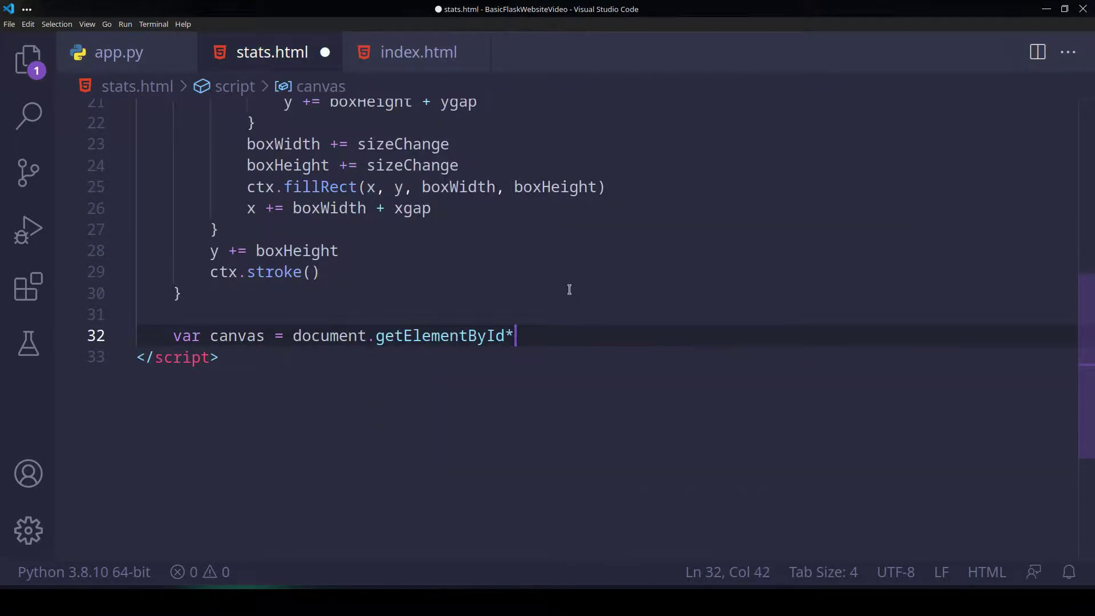
{"action": "key", "text": "BackSpace"}
{"action": "type", "text": "(\"myCanvas\")"}
{"action": "key", "text": "Return"}
{"action": "type", "text": "var ctx = canvas.getContext"}
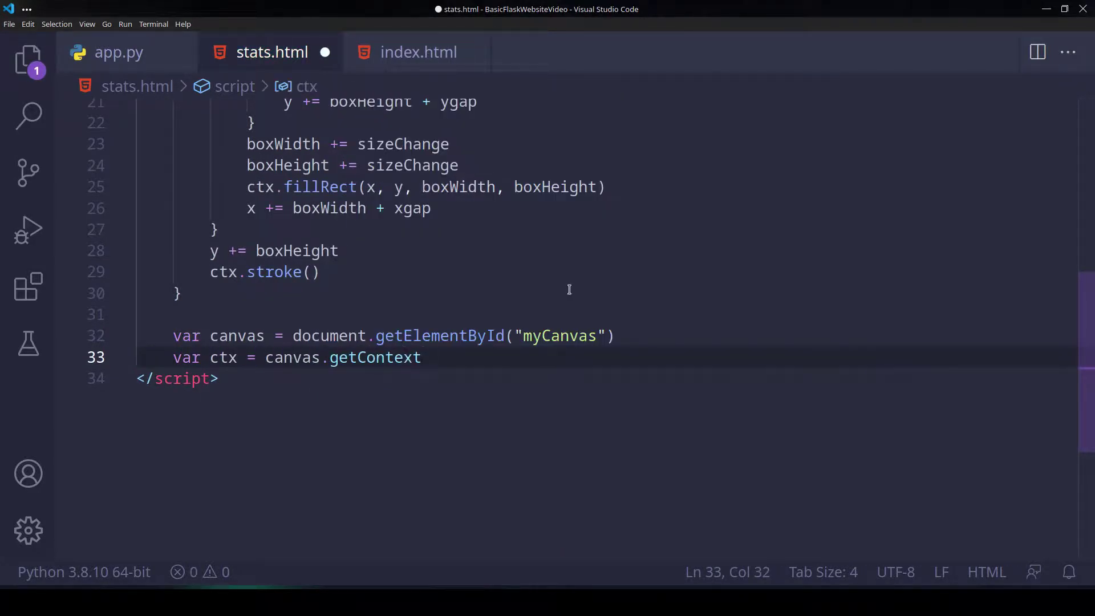
{"action": "type", "text": "(\"2d\")"}
{"action": "key", "text": "Return"}
{"action": "type", "text": "screenWidth = document"}
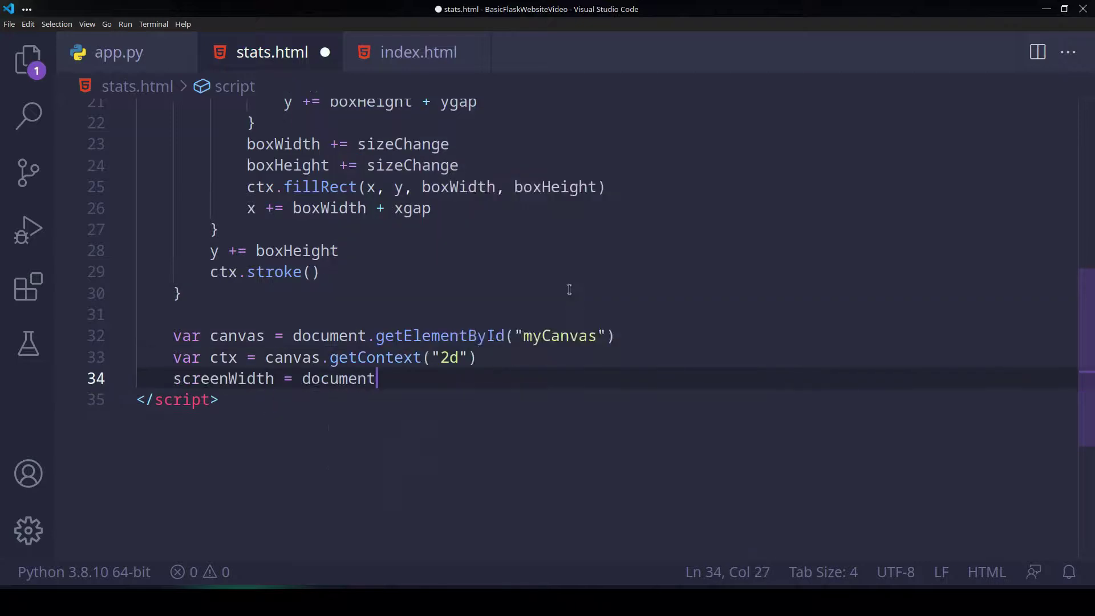
{"action": "type", "text": ".documentElement.clientWidth"}
{"action": "key", "text": "Return"}
{"action": "type", "text": "screenHeight = docume"}
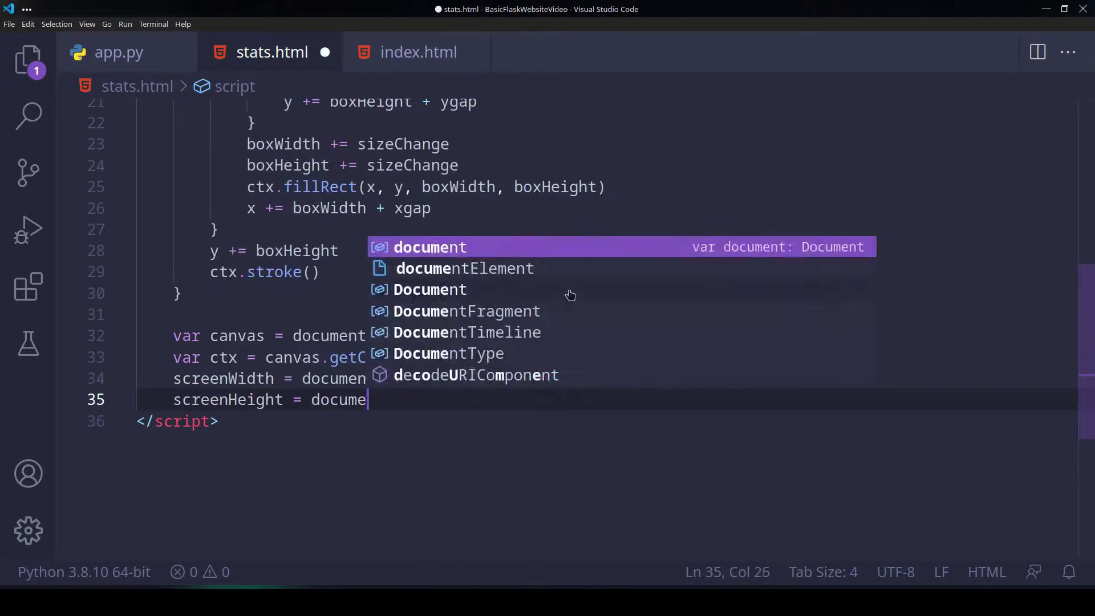
{"action": "type", "text": "nt.documentElement.clientHeight"}
{"action": "key", "text": "Return"}
{"action": "type", "text": "canvas.width"}
{"action": "key", "text": "ctrl+z"}
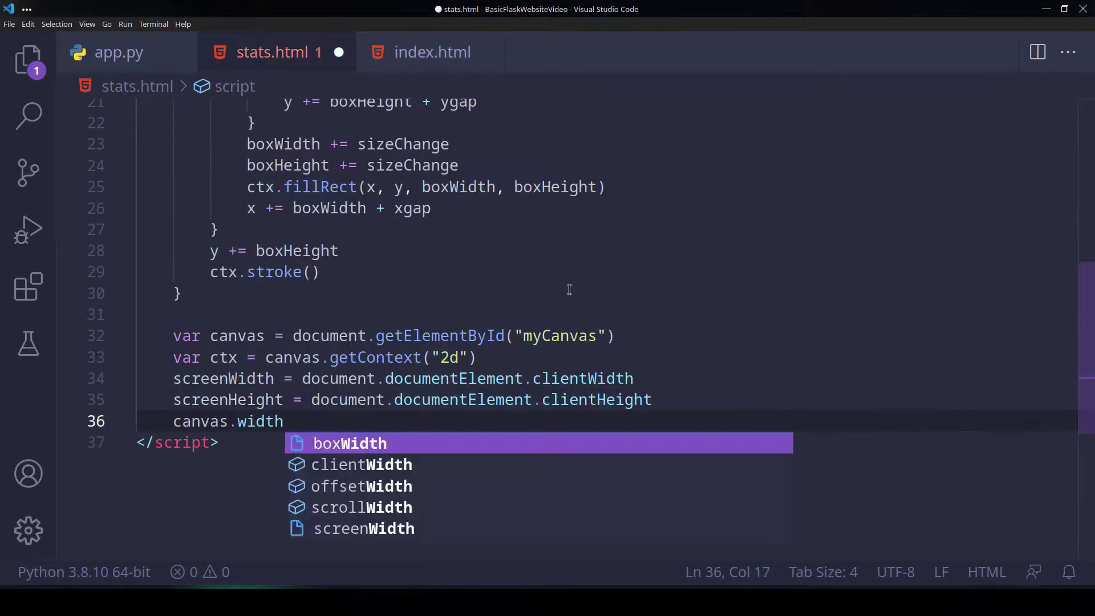
{"action": "type", "text": "= screenWidth;"}
{"action": "key", "text": "Return"}
{"action": "type", "text": "canvas.height = screenh"}
{"action": "key", "text": "Tab"}
{"action": "type", "text": "* 7"}
{"action": "key", "text": "End"}
Define the title size and read days from the {{days}} placeholder.
{"action": "key", "text": "Return"}
{"action": "type", "text": "title1size "}
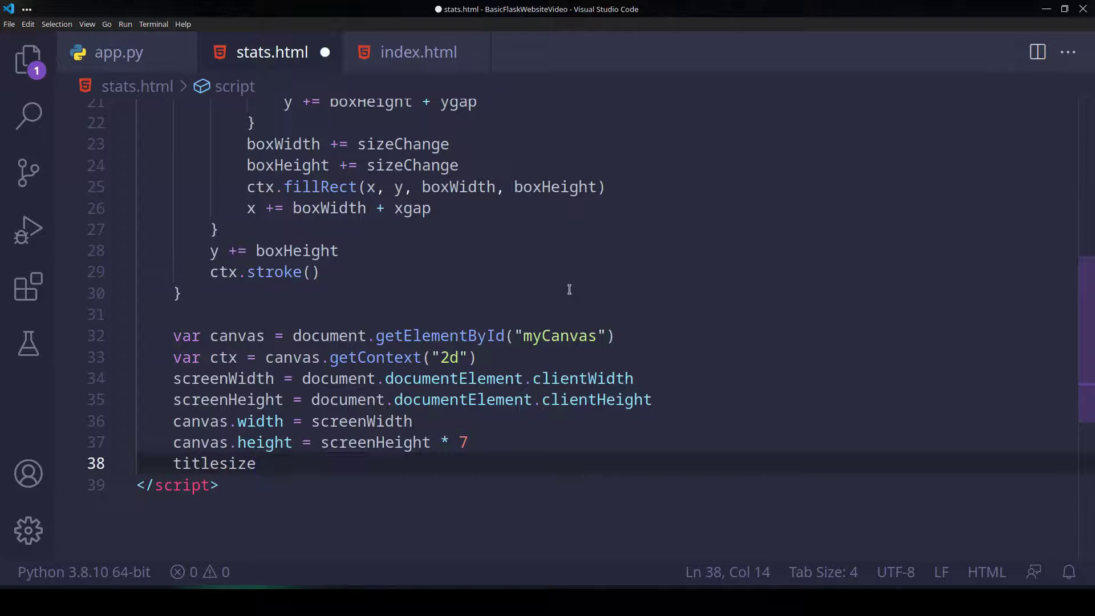
{"action": "type", "text": "= 24"}
{"action": "key", "text": "Return"}
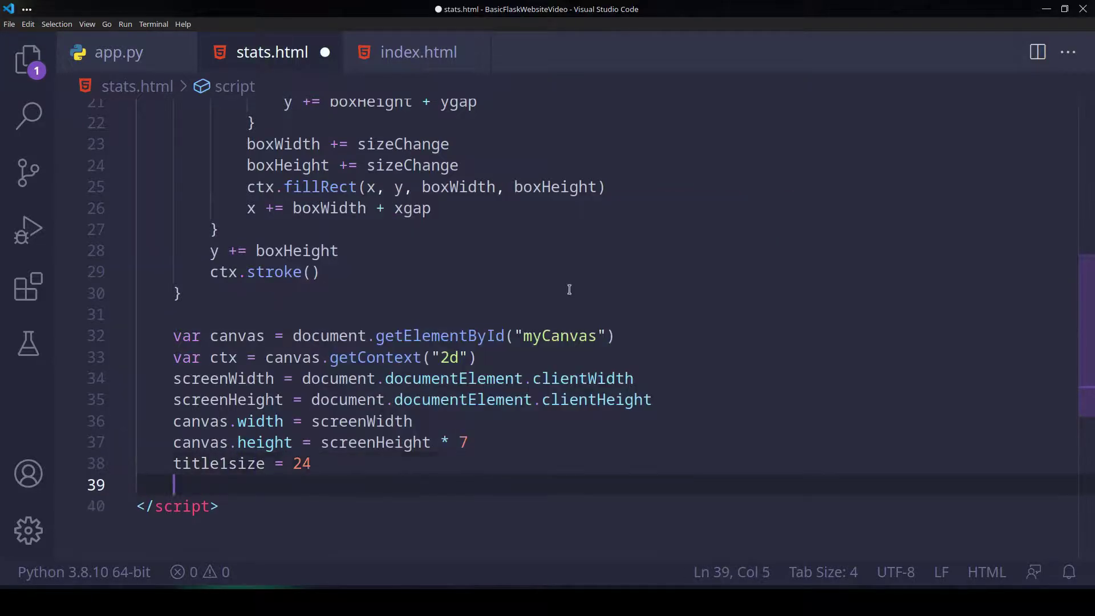
{"action": "type", "text": "title2size = 50"}
{"action": "key", "text": "Return"}
{"action": "key", "text": "Return"}
{"action": "type", "text": "var days = Number(\""}
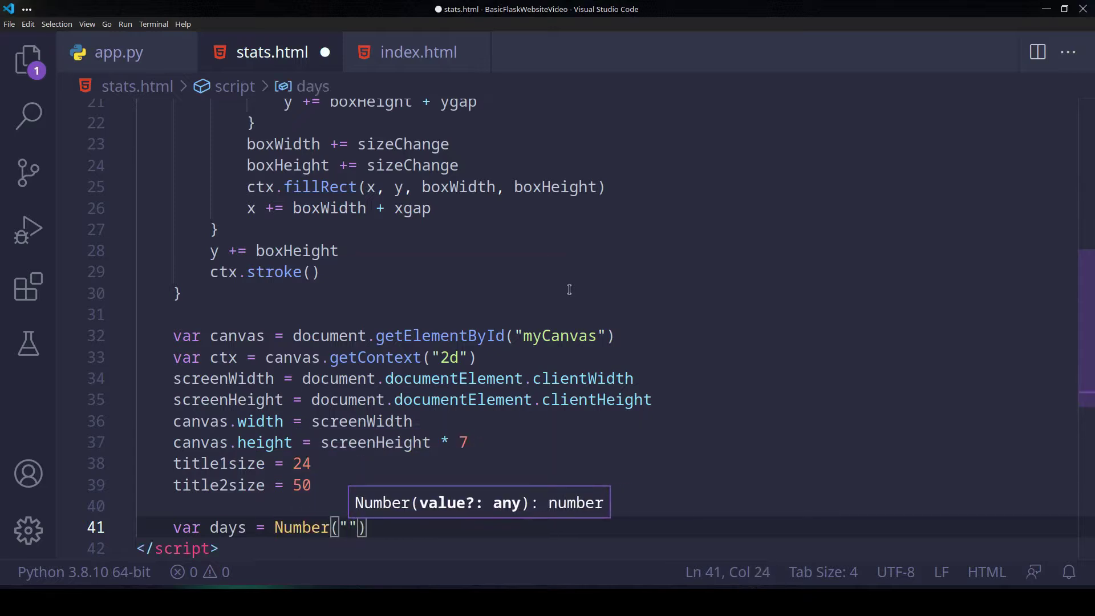
{"action": "type", "text": "{{days"}
{"action": "key", "text": "Down"}
{"action": "key", "text": "Up"}
{"action": "key", "text": "End"}
{"action": "scroll", "coordinate": [548, 300], "scroll_direction": "down", "scroll_amount": 4}
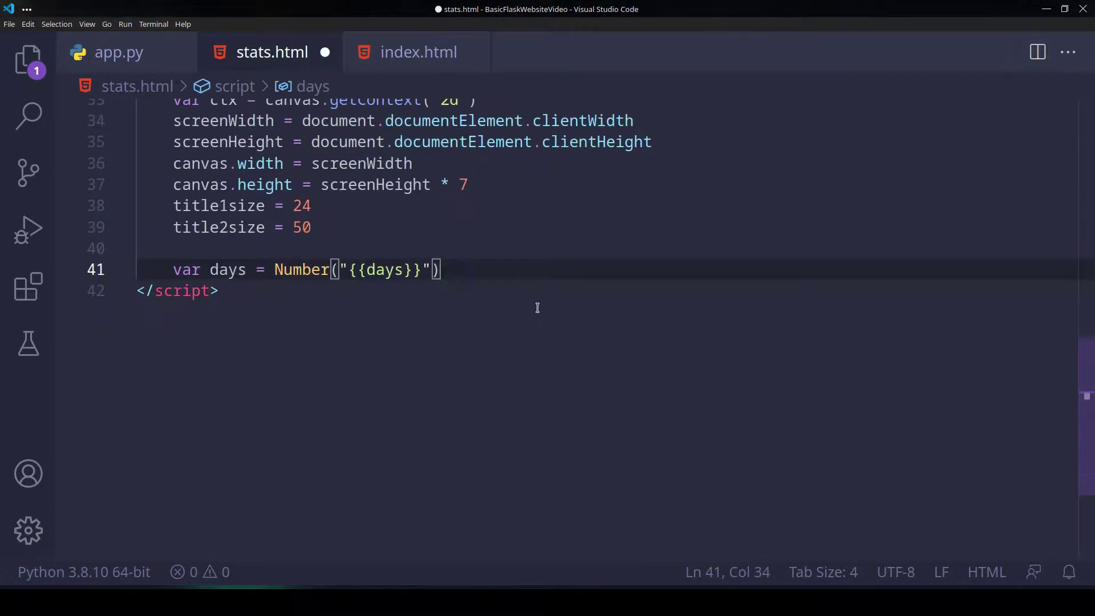
Set x/y coordinates and a title1size font, write 'Each box is a day in your life:', then add 30 to y.
{"action": "key", "text": "Return"}
{"action": "type", "text": "var x = 0; y = ti"}
{"action": "key", "text": "Tab"}
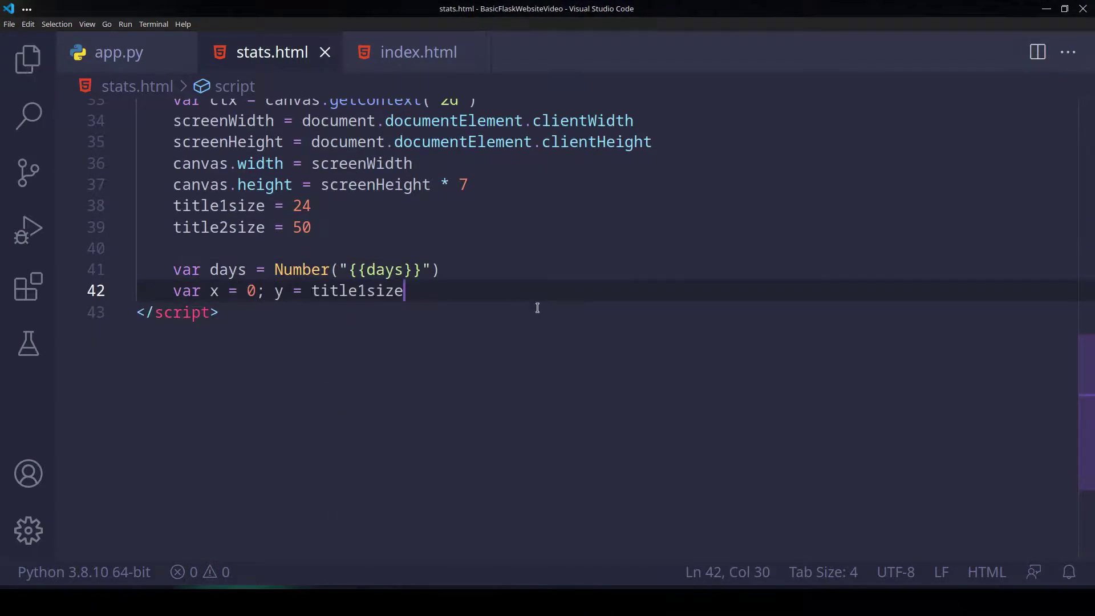
{"action": "key", "text": "Return"}
{"action": "key", "text": "Return"}
{"action": "type", "text": "ctx.font = tit"}
{"action": "key", "text": "Tab"}
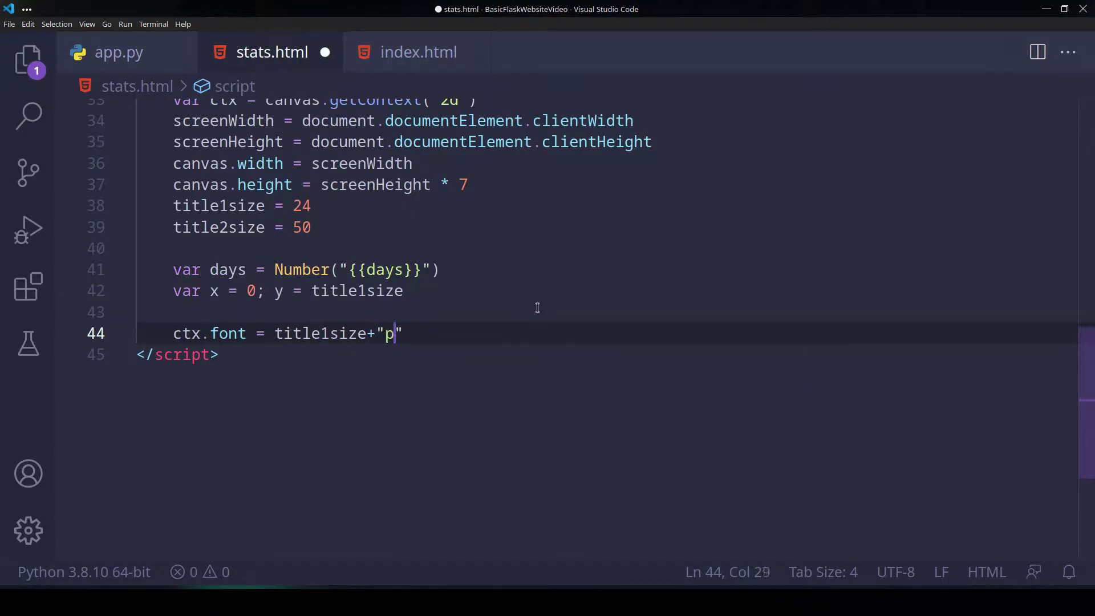
{"action": "type", "text": "serif"}
{"action": "key", "text": "End"}
{"action": "key", "text": "Return"}
{"action": "type", "text": "ctx.fillText("}
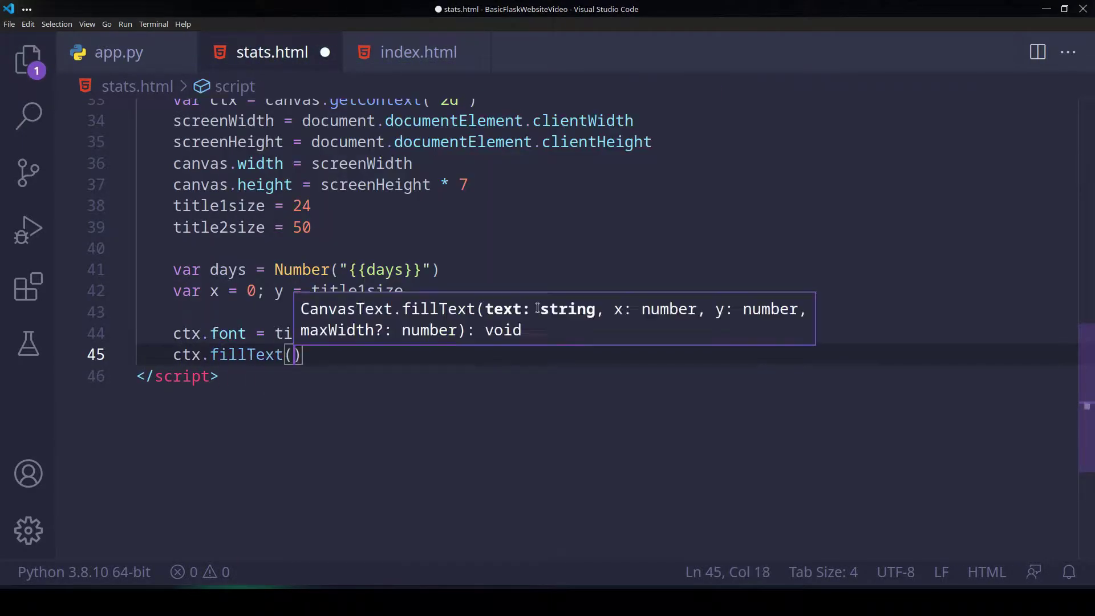
{"action": "type", "text": "\"Each box is a day in your life:\", x, y"}
{"action": "key", "text": "End"}
{"action": "key", "text": "Return"}
{"action": "type", "text": "+= 3"}
{"action": "key", "text": "Return"}
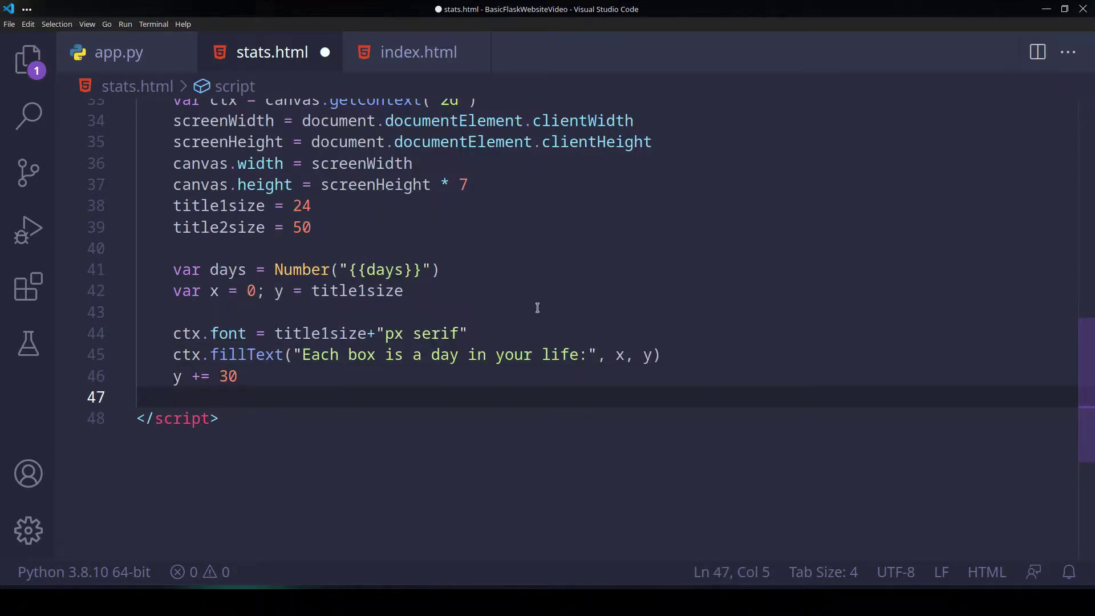
{"action": "type", "text": "rawBoxes(box"}
Fill the day-box drawBoxes call with boxWidth, boxHeight, count=days and sizeChange=0.
{"action": "key", "text": "Down"}
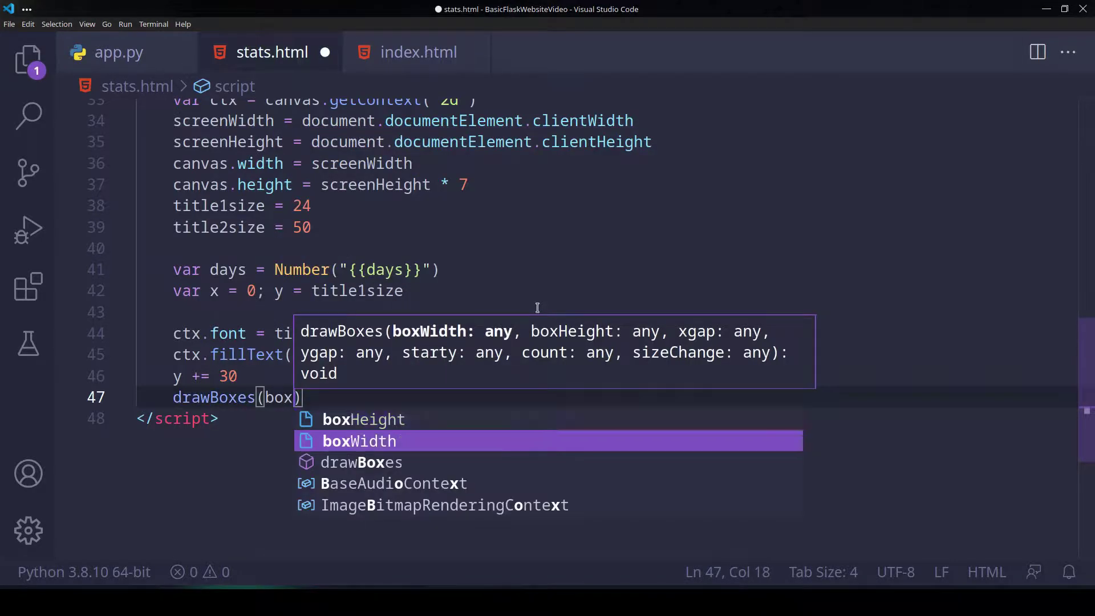
{"action": "key", "text": "Return"}
{"action": "type", "text": "=10"}
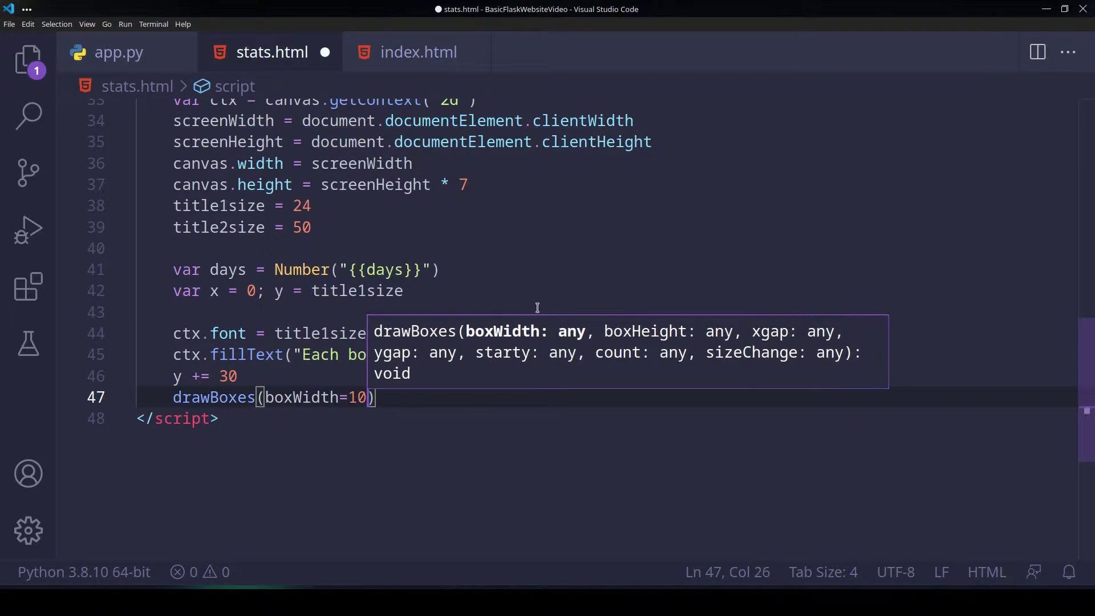
{"action": "type", "text": ", boxH"}
{"action": "key", "text": "Return"}
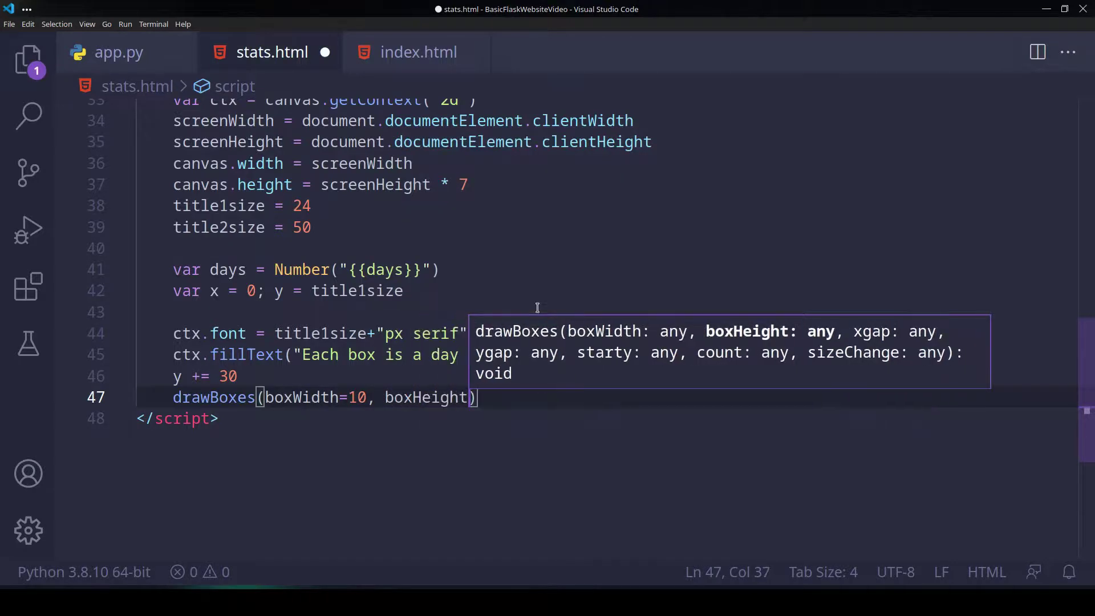
{"action": "type", "text": "=10"}
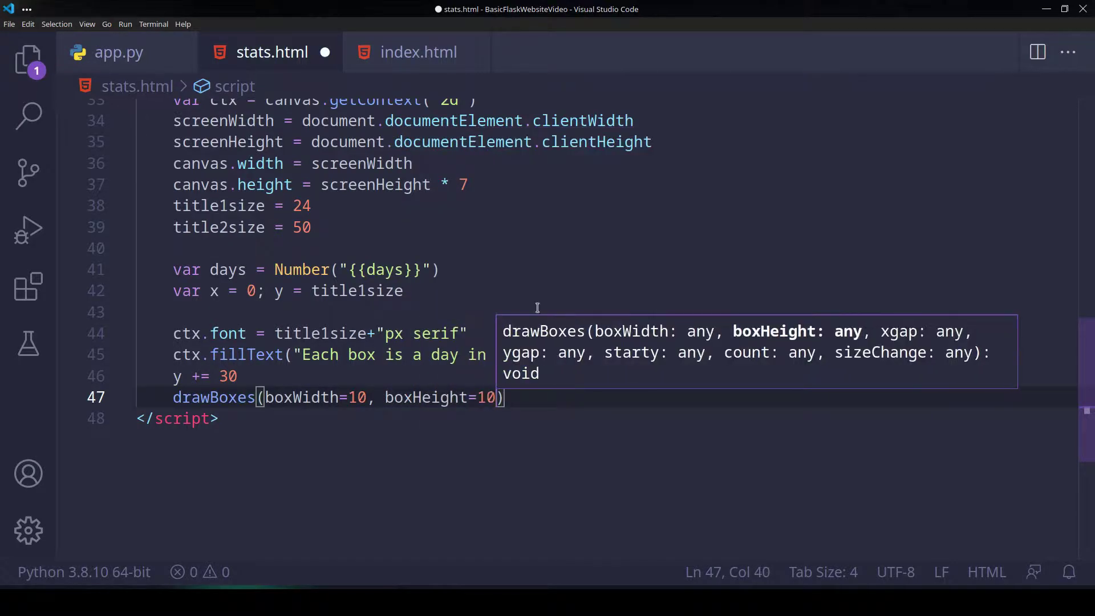
{"action": "type", "text": ", xgap="}
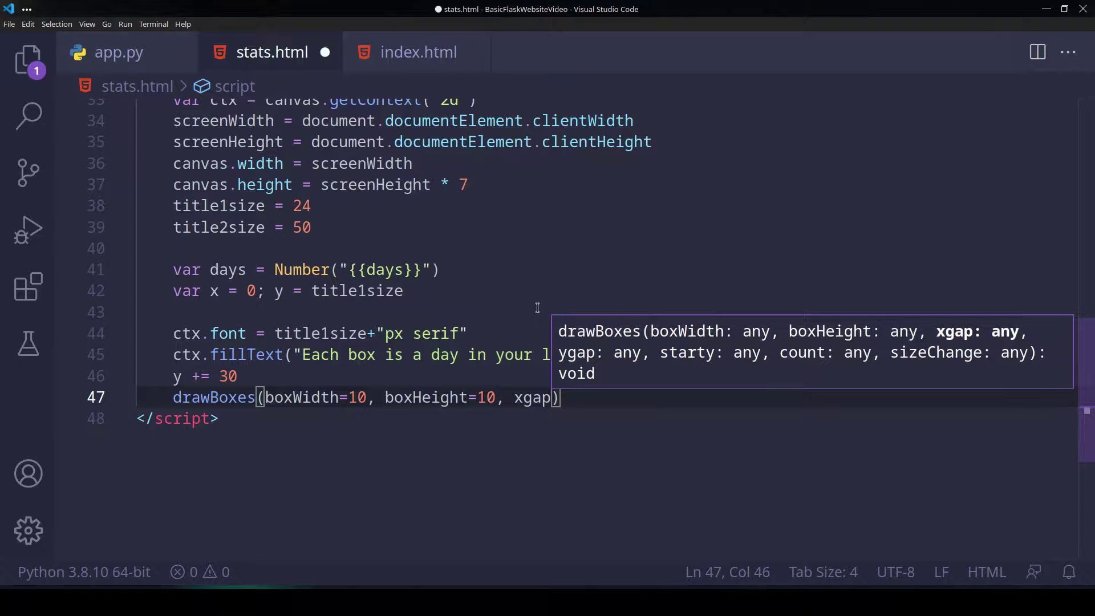
{"action": "type", "text": "2, ygap=2, starty="}
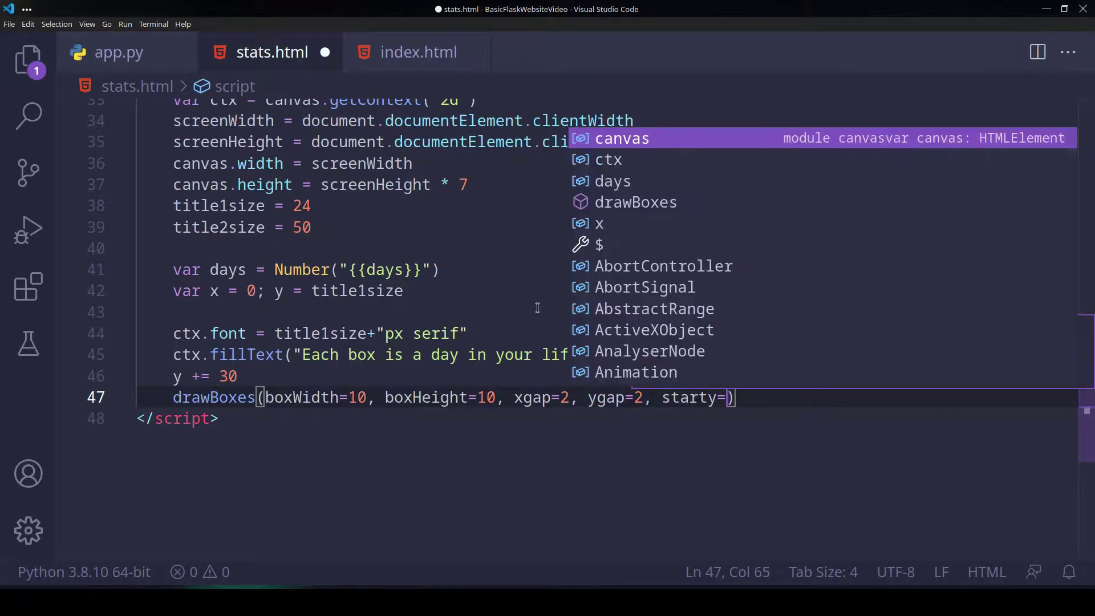
{"action": "type", "text": "y, count"}
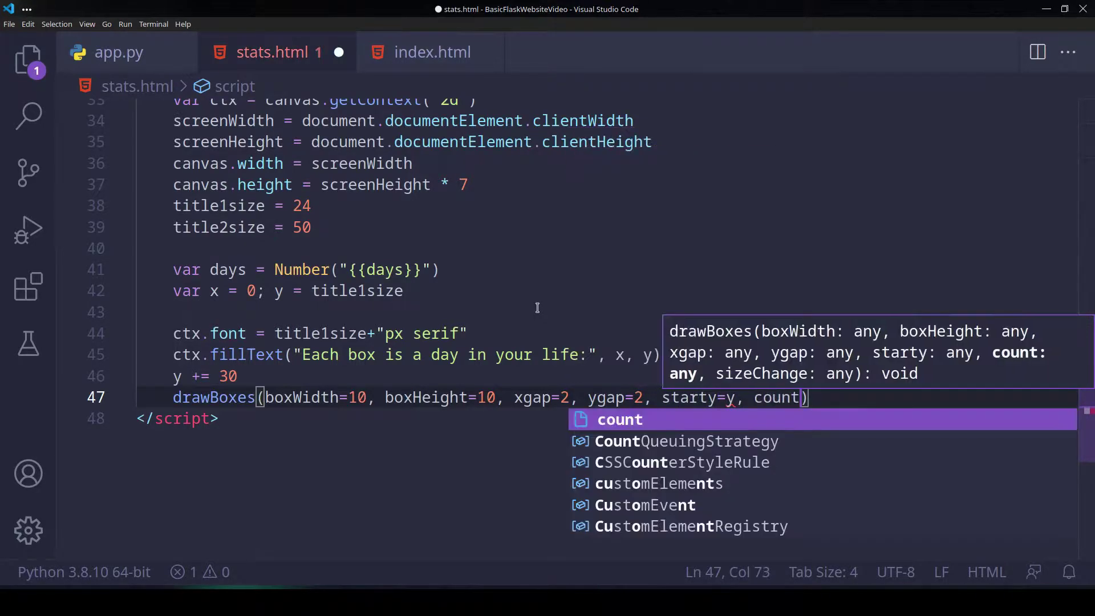
{"action": "key", "text": "Escape"}
{"action": "type", "text": "=days"}
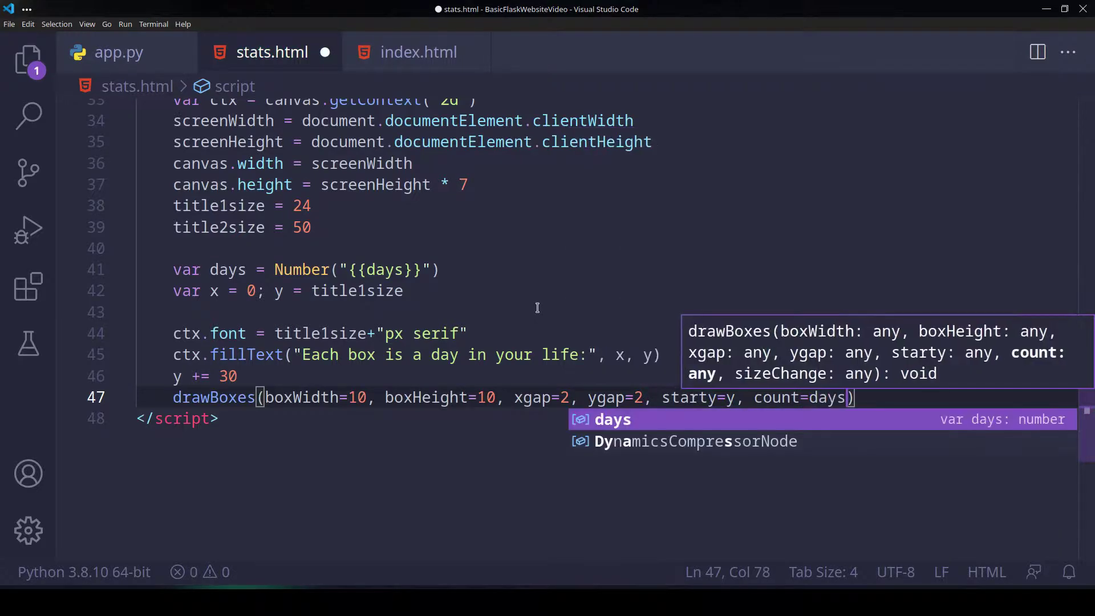
{"action": "type", "text": ", size"}
{"action": "key", "text": "Tab"}
{"action": "type", "text": "=0)"}
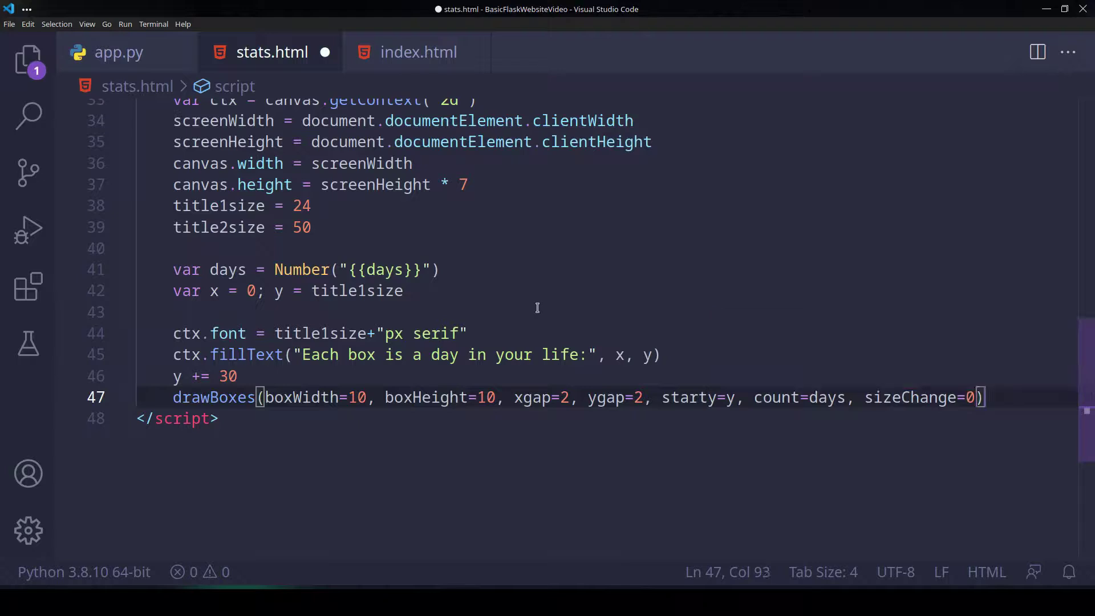
{"action": "key", "text": "Return"}
{"action": "key", "text": "Return"}
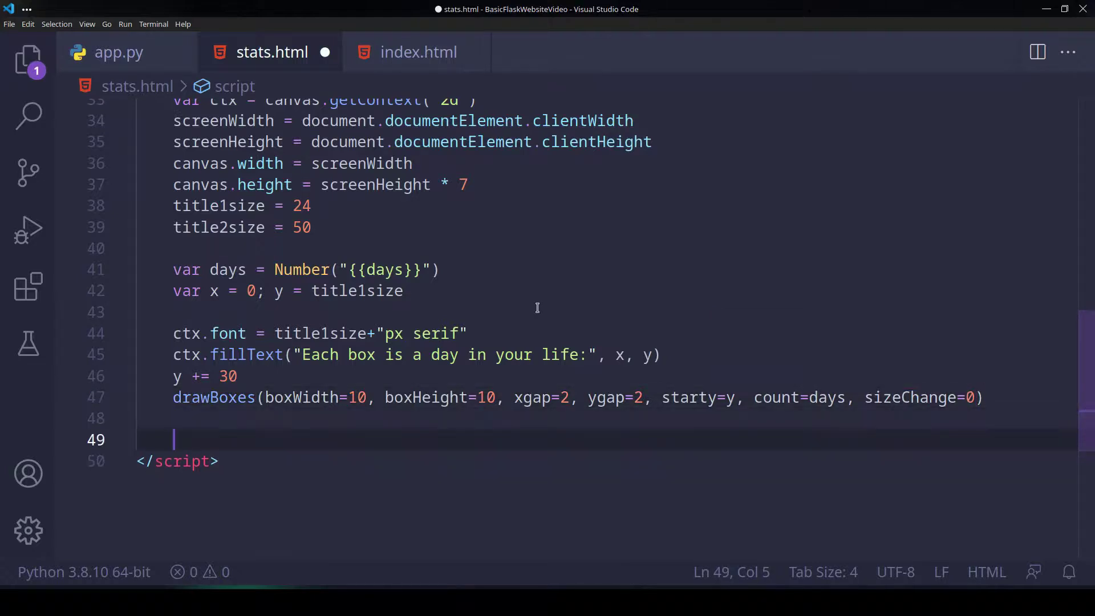
Offset y by title1size and write the week section heading.
{"action": "key", "text": "Return"}
{"action": "key", "text": "Up"}
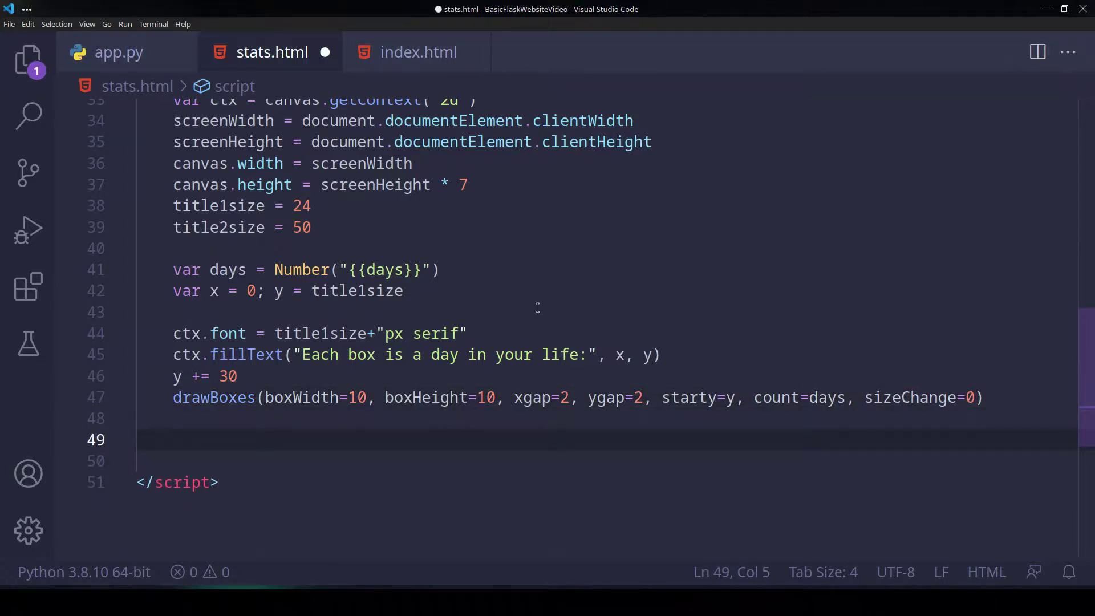
{"action": "type", "text": "y += 30+title"}
{"action": "key", "text": "Return"}
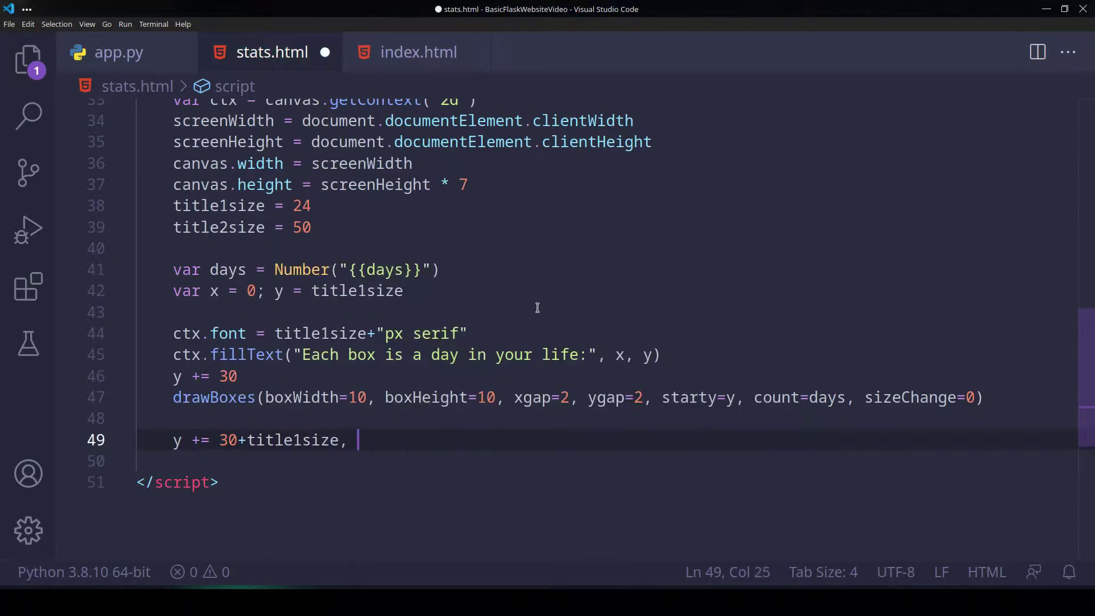
{"action": "type", "text": "= 0"}
{"action": "key", "text": "Return"}
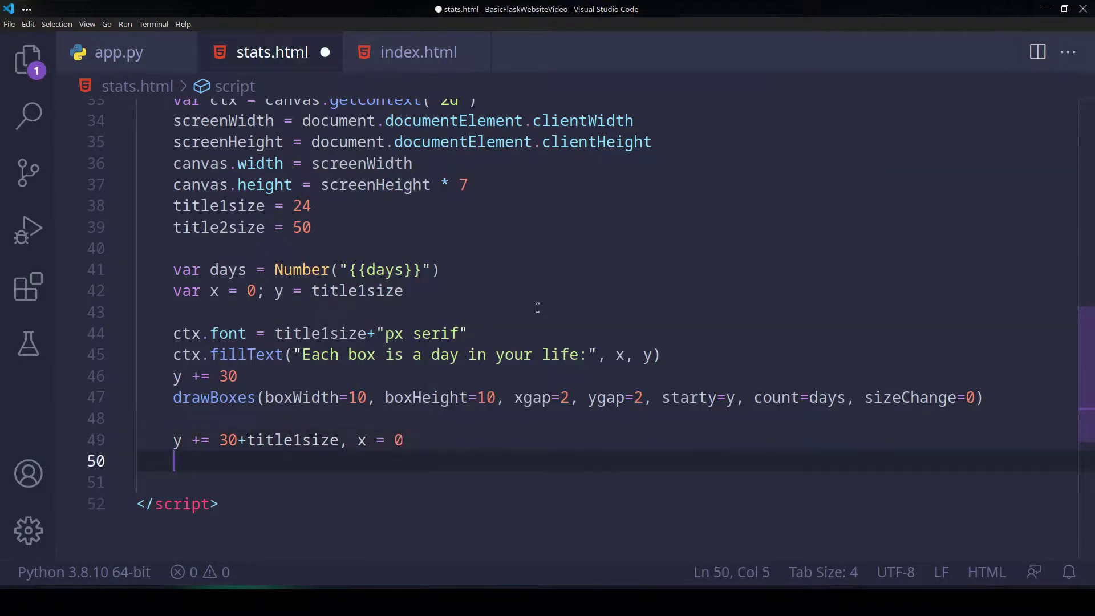
{"action": "type", "text": "ctx.fillText(\"Each box is a week in yo"}
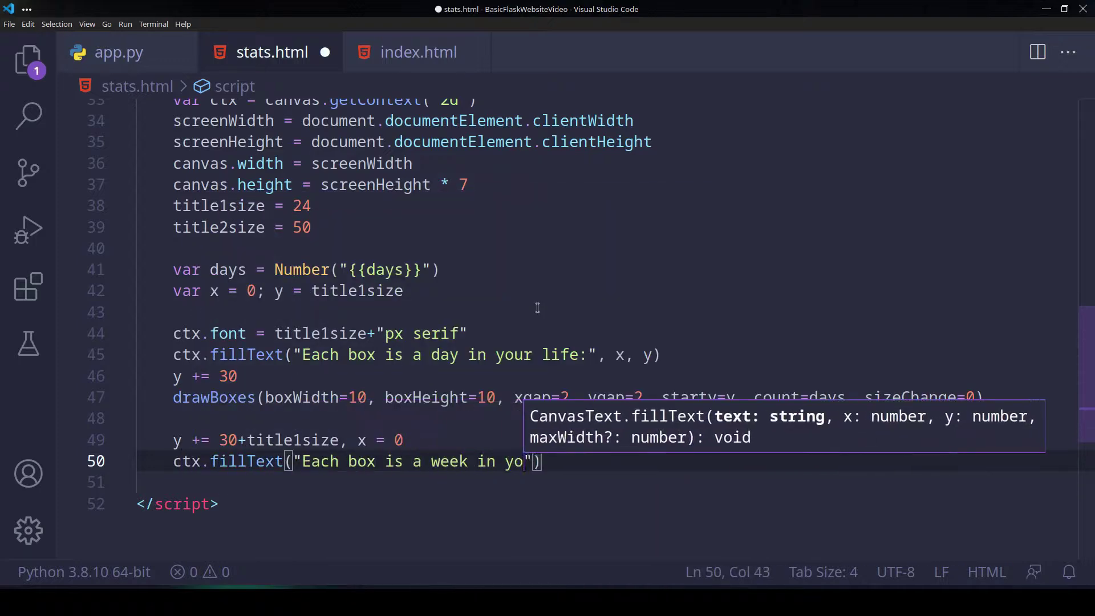
{"action": "type", "text": "ur life:\", x, y)"}
{"action": "key", "text": "Return"}
{"action": "type", "text": "= 30"}
{"action": "key", "text": "Return"}
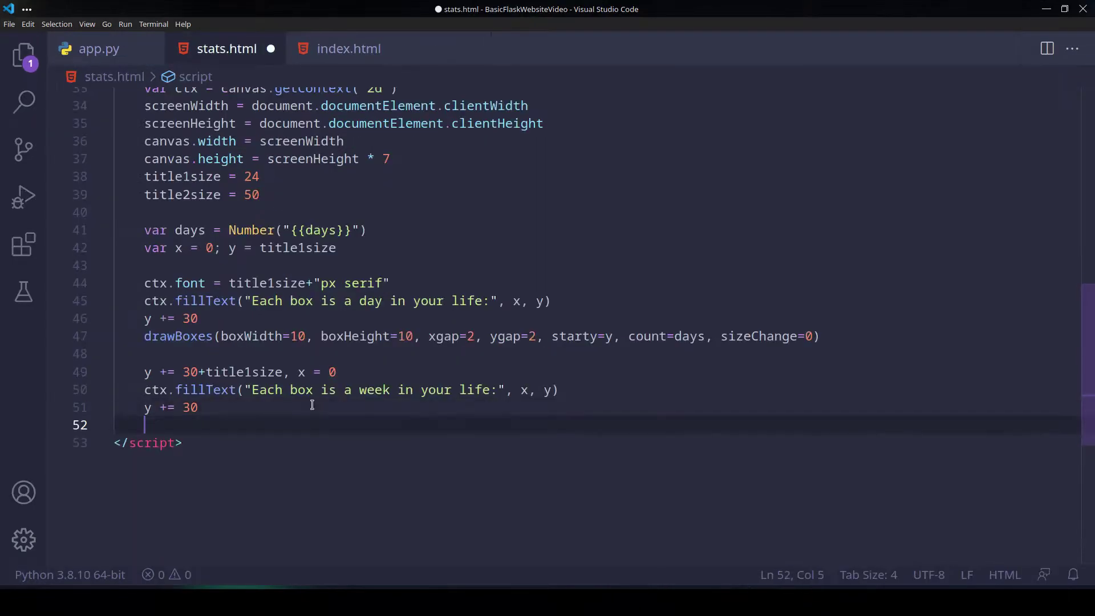
Paste a drawBoxes call for the week boxes with count days/7, fixing its indentation.
{"action": "key", "text": "Return"}
{"action": "key", "text": "BackSpace"}
{"action": "type", "text": "drawBoxes(boxWidth = 10, boxHeight = 10, xgap = 2, ygap = 2, starty = y, count = days, sizeChange = 0)"}
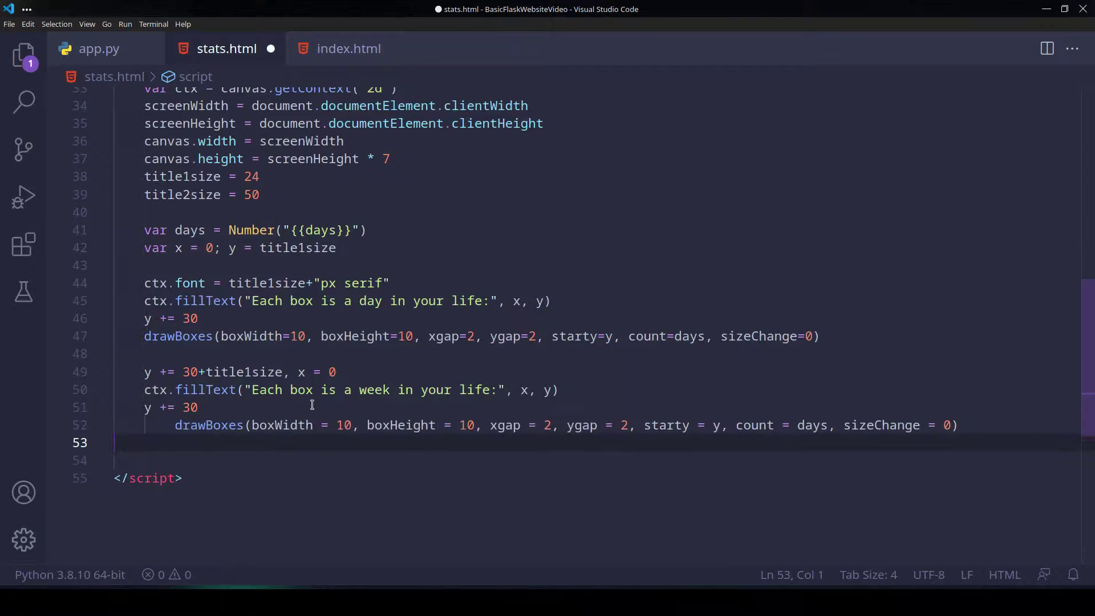
{"action": "key", "text": "Up"}
{"action": "key", "text": "Home"}
{"action": "key", "text": "shift+Tab"}
{"action": "key", "text": "Down"}
{"action": "key", "text": "BackSpace"}
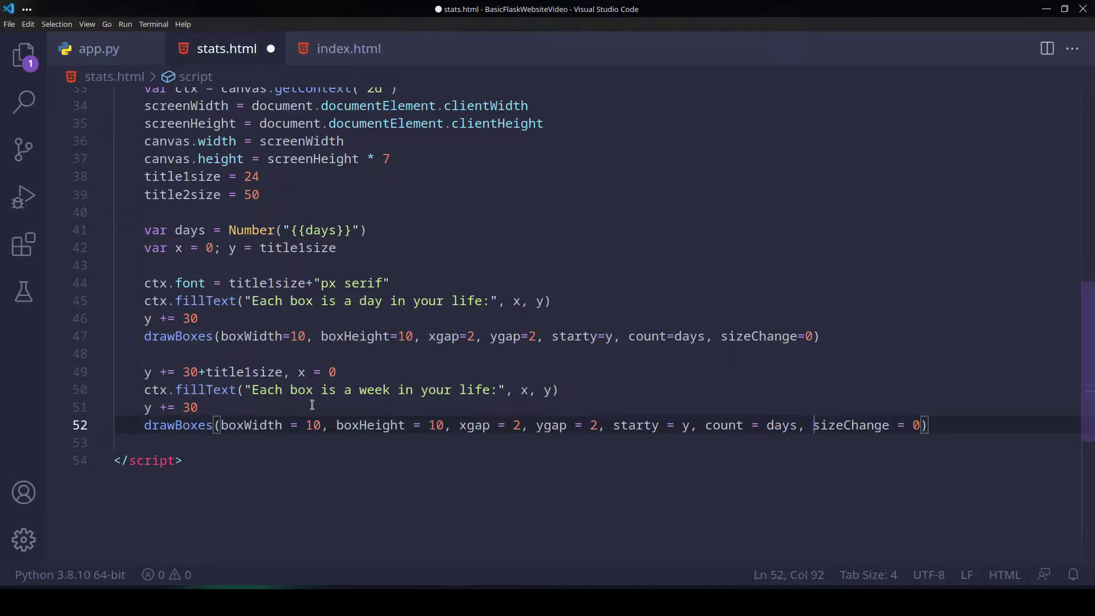
{"action": "key", "text": "ctrl+Left"}
{"action": "type", "text": "/"}
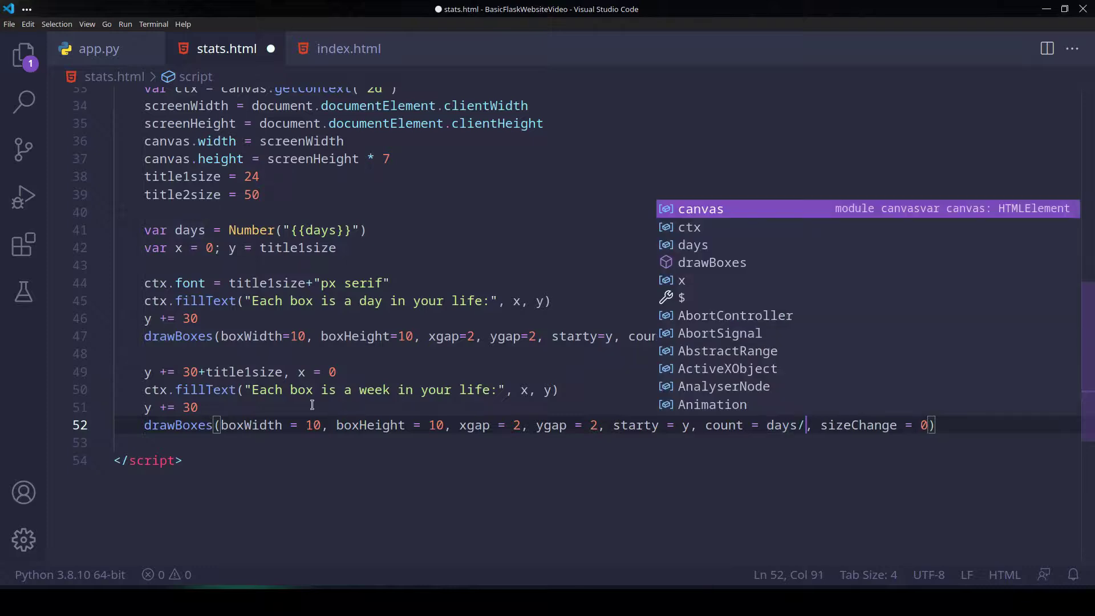
{"action": "type", "text": "7"}
{"action": "key", "text": "End"}
Add the year heading and a copied drawBoxes call with count days / 365 and a new sizeChange.
{"action": "key", "text": "Return"}
{"action": "key", "text": "Return"}
{"action": "type", "text": "y += 30+title1size, x = 0"}
{"action": "key", "text": "Return"}
{"action": "type", "text": "ctx.fill"}
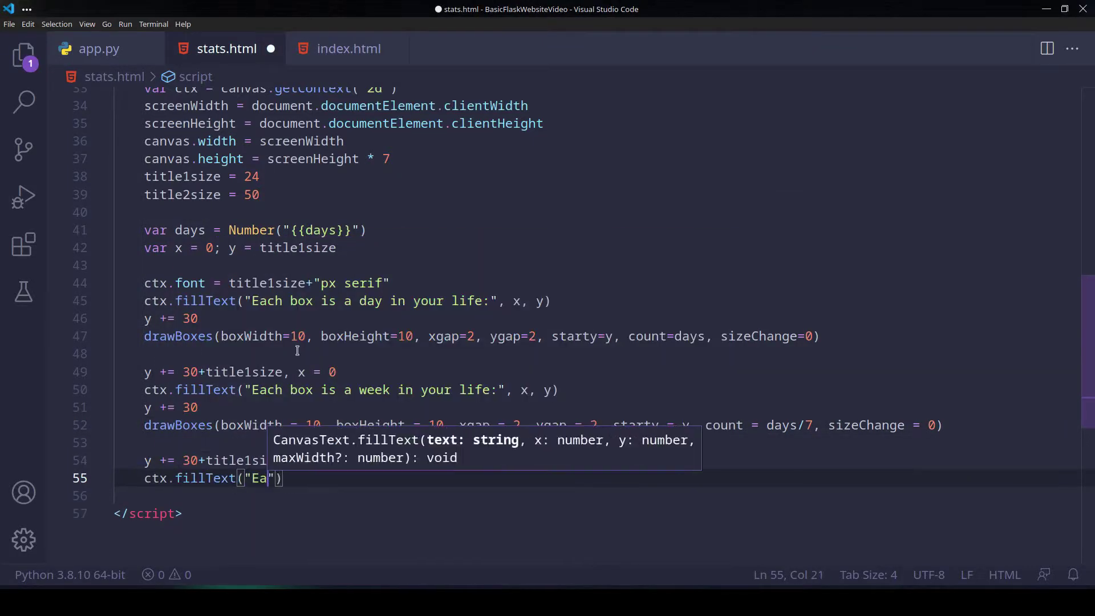
{"action": "type", "text": "box is a year in your life:\", x, y)"}
{"action": "key", "text": "Return"}
{"action": "type", "text": "y += 30"}
{"action": "key", "text": "Return"}
{"action": "triple_click", "coordinate": [374, 425]}
{"action": "key", "text": "ctrl+c"}
{"action": "left_click", "coordinate": [201, 513]}
{"action": "key", "text": "ctrl+v"}
{"action": "key", "text": "shift+Tab"}
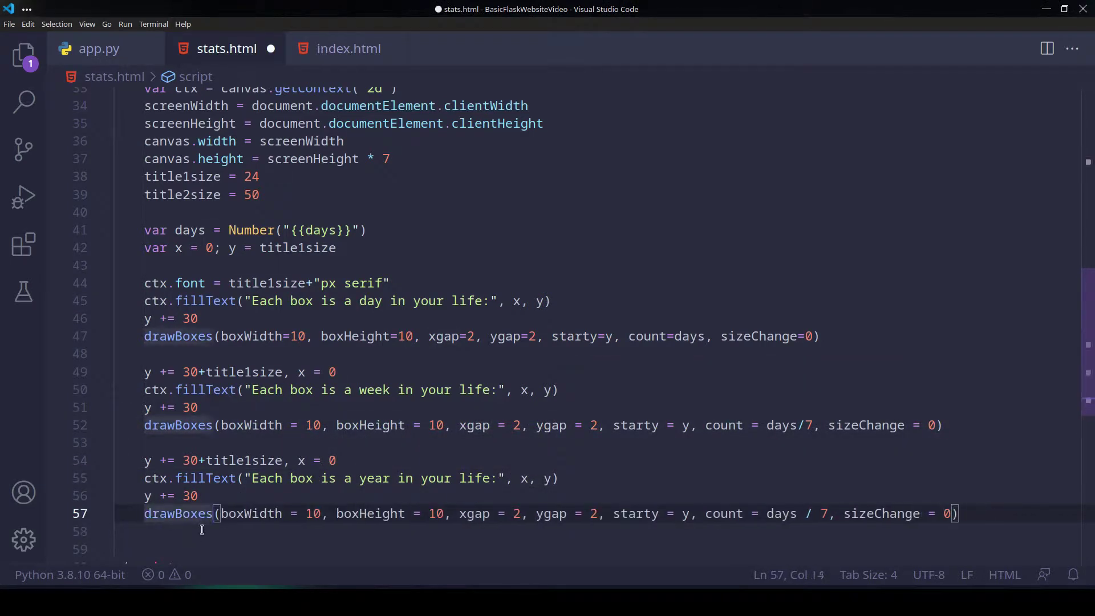
{"action": "left_click", "coordinate": [828, 513]}
{"action": "key", "text": "BackSpace"}
{"action": "type", "text": "365"}
{"action": "left_click", "coordinate": [969, 513]}
{"action": "key", "text": "BackSpace"}
{"action": "key", "text": "BackSpace"}
{"action": "type", "text": "1)"}
Add a title2size font and the quote 'Time is precious. Don't waste it! :)'.
{"action": "key", "text": "Return"}
{"action": "key", "text": "Return"}
{"action": "scroll", "coordinate": [500, 353], "scroll_direction": "down", "scroll_amount": 3}
{"action": "type", "text": "ctx.font = title2size"}
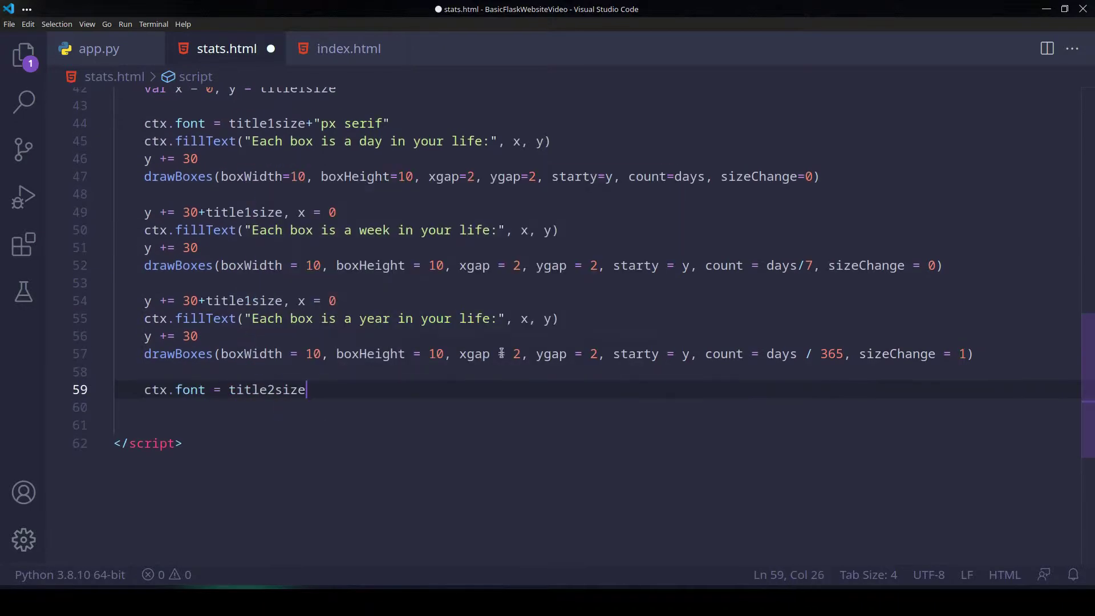
{"action": "type", "text": " + \"px serif\""}
{"action": "key", "text": "Return"}
{"action": "type", "text": "y += 30 + title2size, x = 0"}
{"action": "key", "text": "Return"}
{"action": "type", "text": "ctx.fillText(\"Time is "}
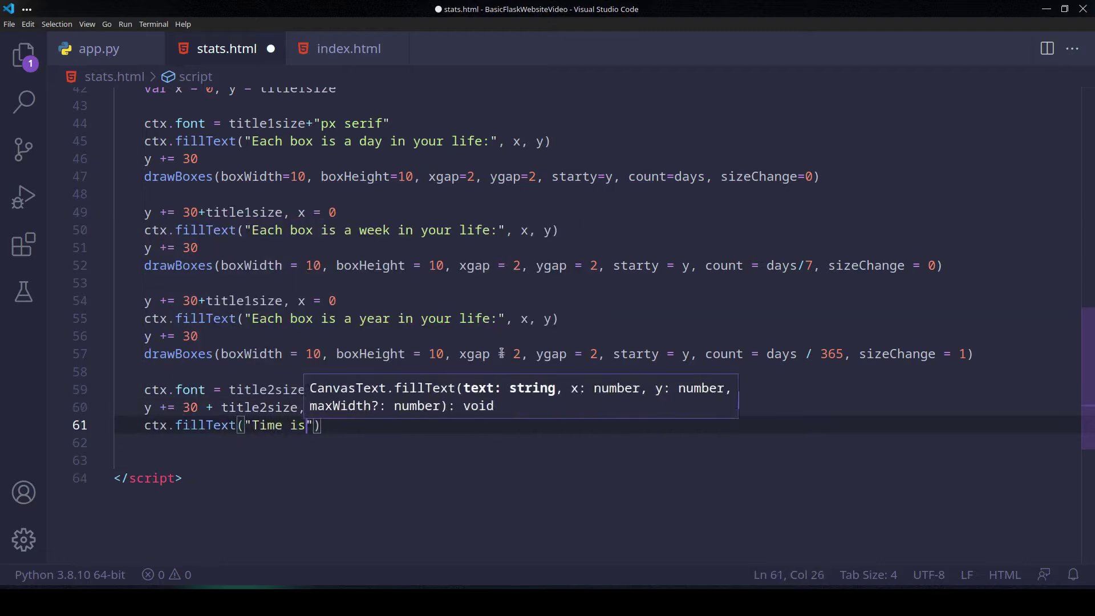
{"action": "type", "text": "precious. Don't waste it! :)\", x, y"}
After the script, add a style block whose html, body rule sets overflow-x: hidden and a margin.
{"action": "key", "text": "Down"}
{"action": "key", "text": "Delete"}
{"action": "left_click", "coordinate": [401, 495]}
{"action": "key", "text": "ctrl+s"}
{"action": "key", "text": "Return"}
{"action": "key", "text": "Return"}
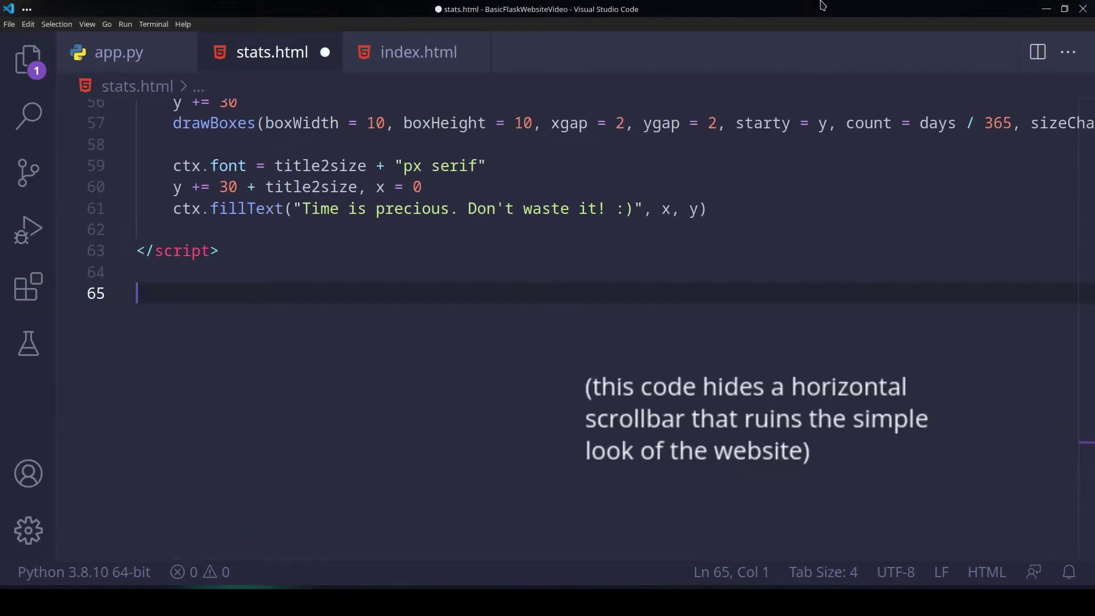
{"action": "type", "text": "<style>"}
{"action": "key", "text": "Return"}
{"action": "type", "text": "html, body {"}
{"action": "key", "text": "Return"}
{"action": "type", "text": "o"}
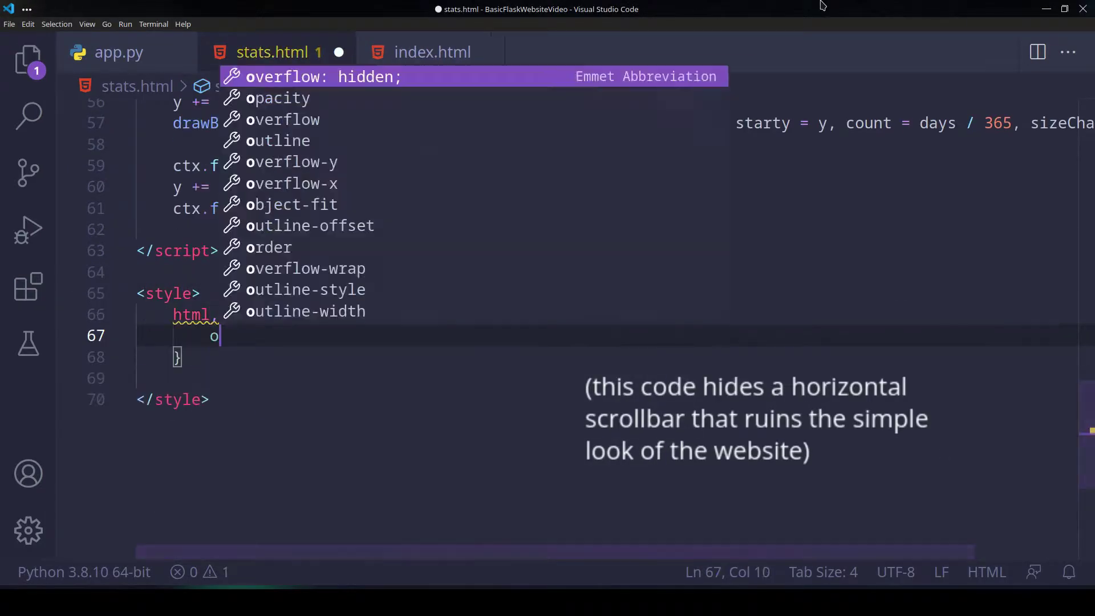
{"action": "type", "text": "verflow-x"}
{"action": "key", "text": "Return"}
{"action": "key", "text": "Down"}
{"action": "key", "text": "Return"}
{"action": "key", "text": "End"}
{"action": "key", "text": "Return"}
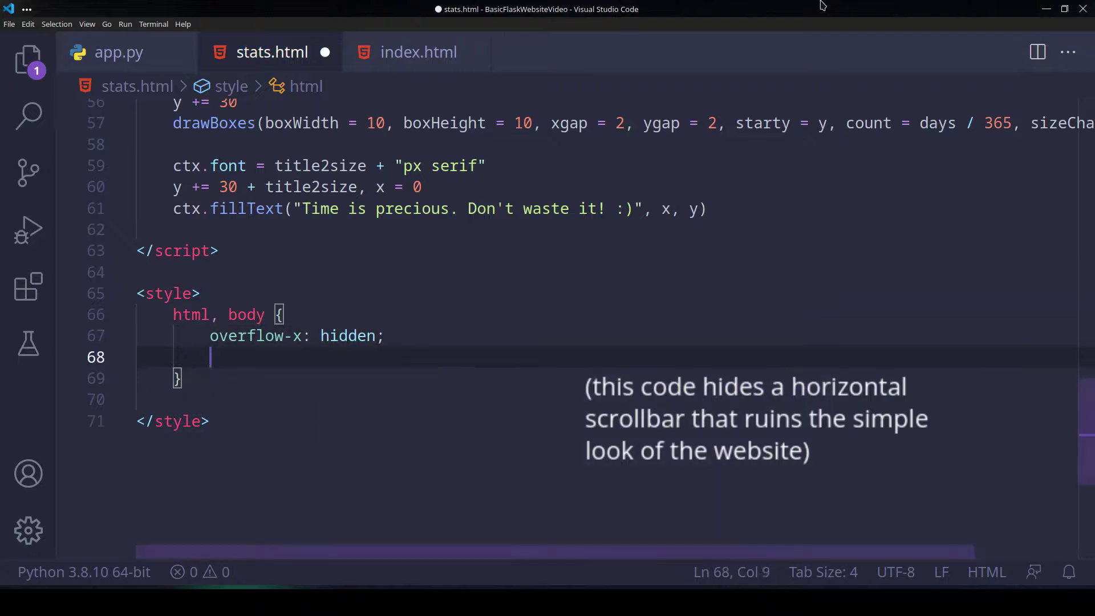
{"action": "type", "text": "margin"}
{"action": "key", "text": "Return"}
{"action": "type", "text": "0%"}
{"action": "key", "text": "Down"}
{"action": "key", "text": "Return"}
{"action": "key", "text": "Return"}
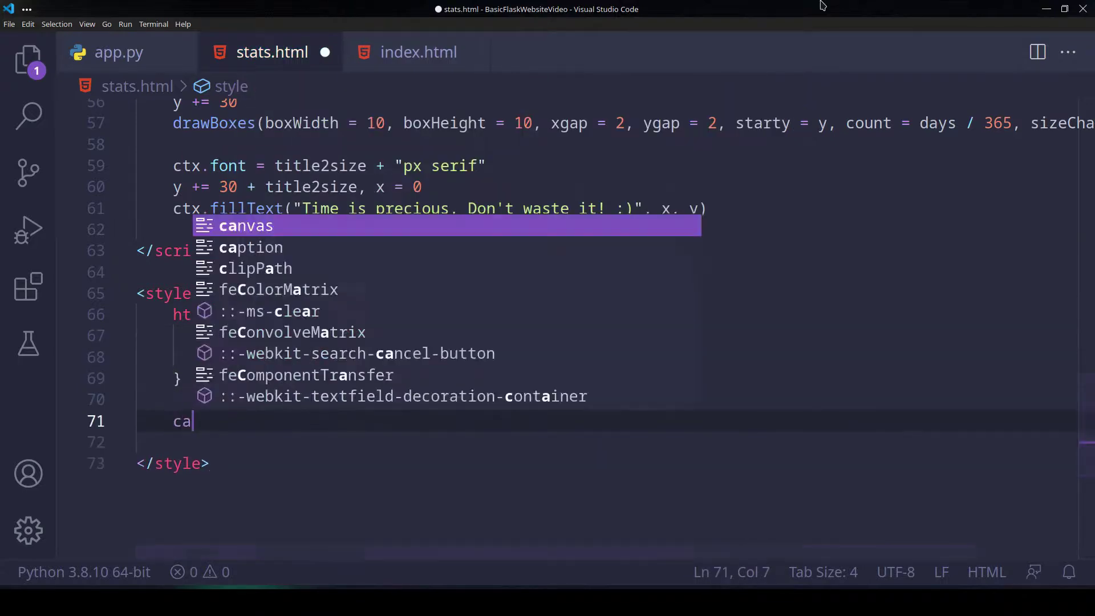
{"action": "type", "text": "canvas {"}
Add a canvas rule with a 10px margin, tidy blank lines, and save stats.html.
{"action": "key", "text": "Return"}
{"action": "type", "text": "margin"}
{"action": "key", "text": "Return"}
{"action": "type", "text": "10px"}
{"action": "key", "text": "ctrl+s"}
{"action": "key", "text": "Down"}
{"action": "key", "text": "Down"}
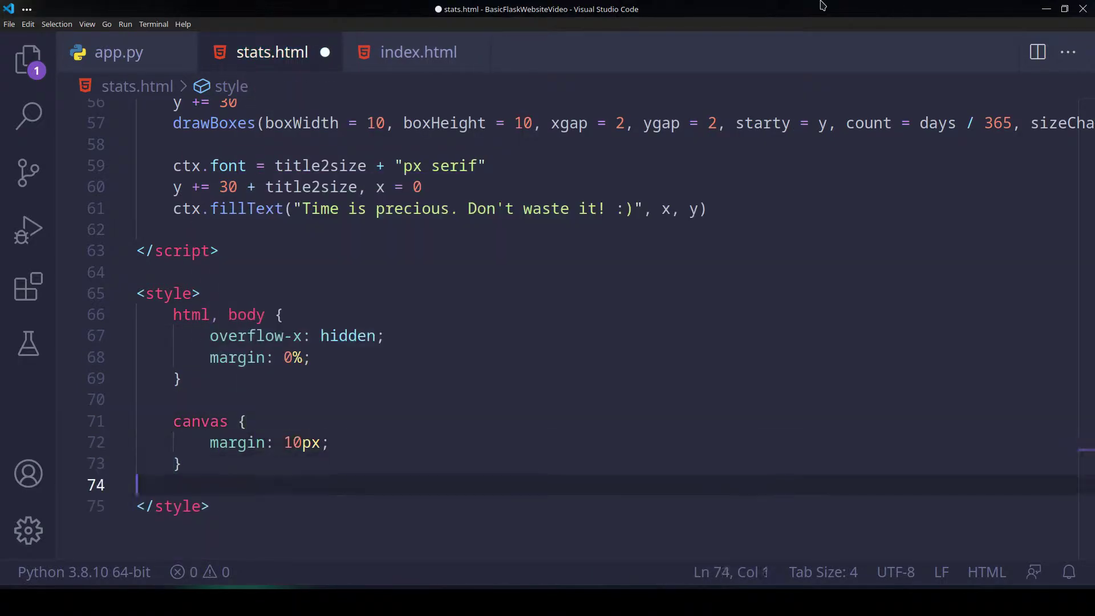
{"action": "key", "text": "BackSpace"}
{"action": "key", "text": "Up"}
{"action": "key", "text": "Up"}
{"action": "key", "text": "Up"}
{"action": "key", "text": "BackSpace"}
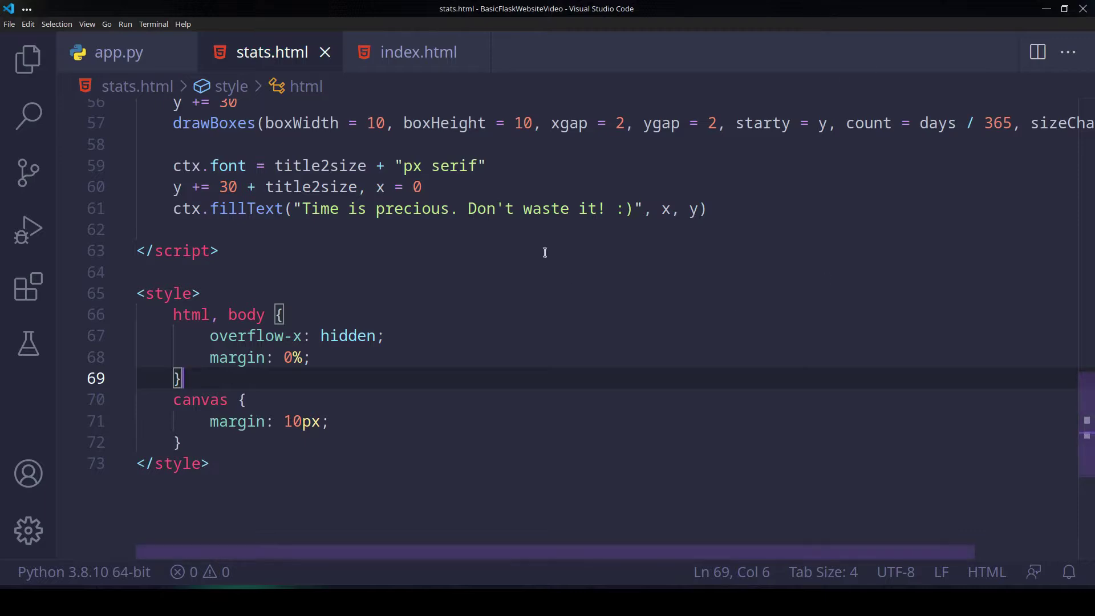
Move stats.html into the templates folder in the Explorer.
{"action": "left_click", "coordinate": [428, 462]}
{"action": "scroll", "coordinate": [428, 462], "scroll_direction": "down", "scroll_amount": 1}
{"action": "left_click", "coordinate": [28, 58]}
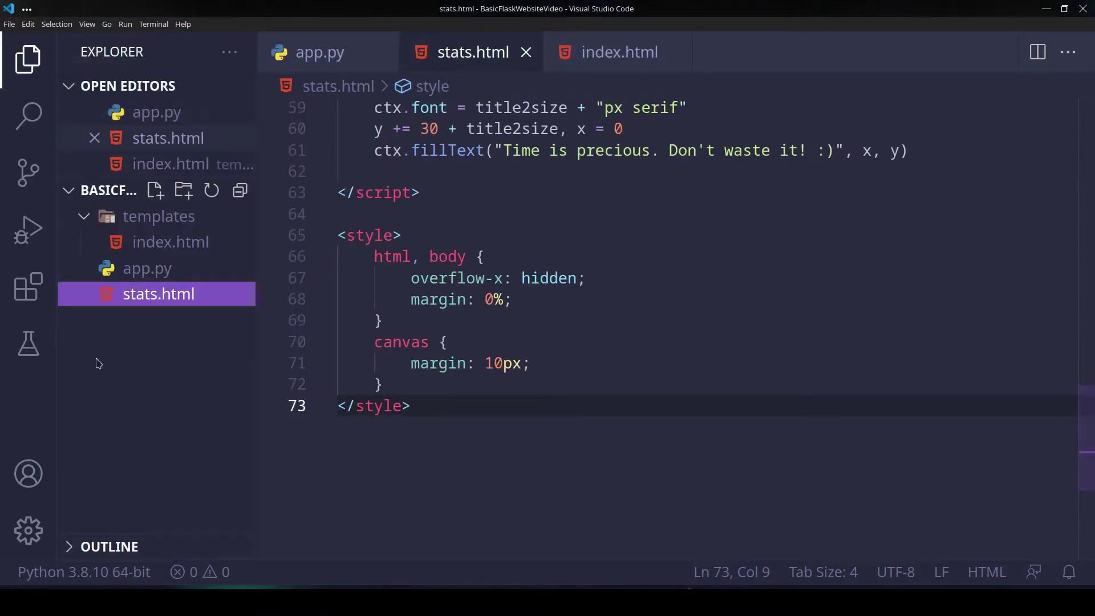
{"action": "mouse_move", "coordinate": [143, 299]}
{"action": "left_mouse_down"}
{"action": "mouse_move", "coordinate": [228, 219]}
{"action": "mouse_move", "coordinate": [149, 223]}
{"action": "left_mouse_up"}
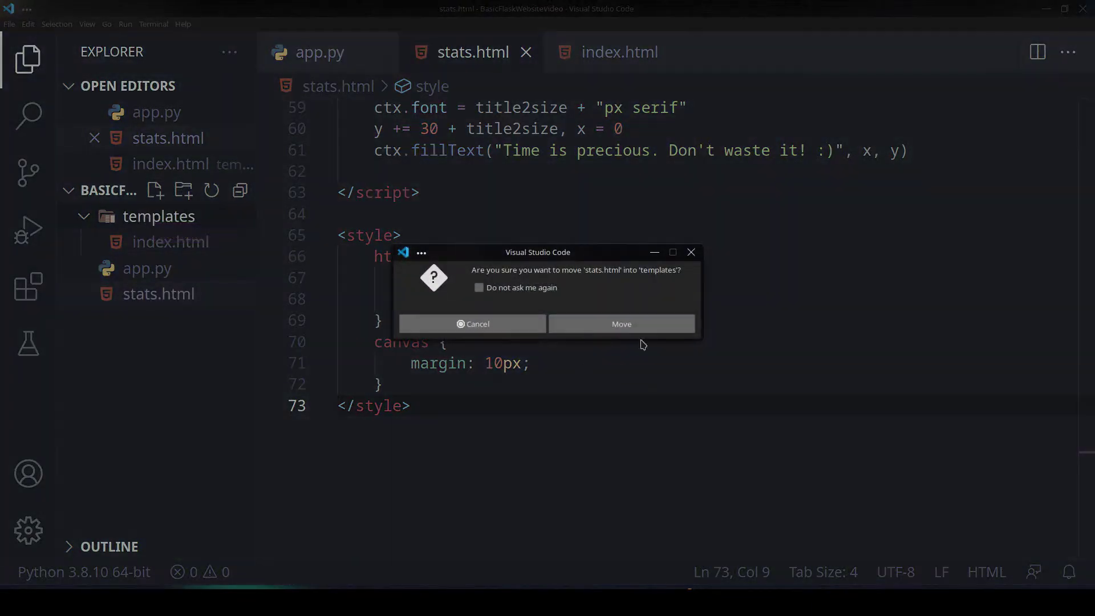
{"action": "left_click", "coordinate": [633, 324]}
Run python3 app.py in the terminal to start the Flask app.
{"action": "key", "text": "ctrl+b"}
{"action": "key", "text": "ctrl+grave"}
{"action": "type", "text": "python3 "}
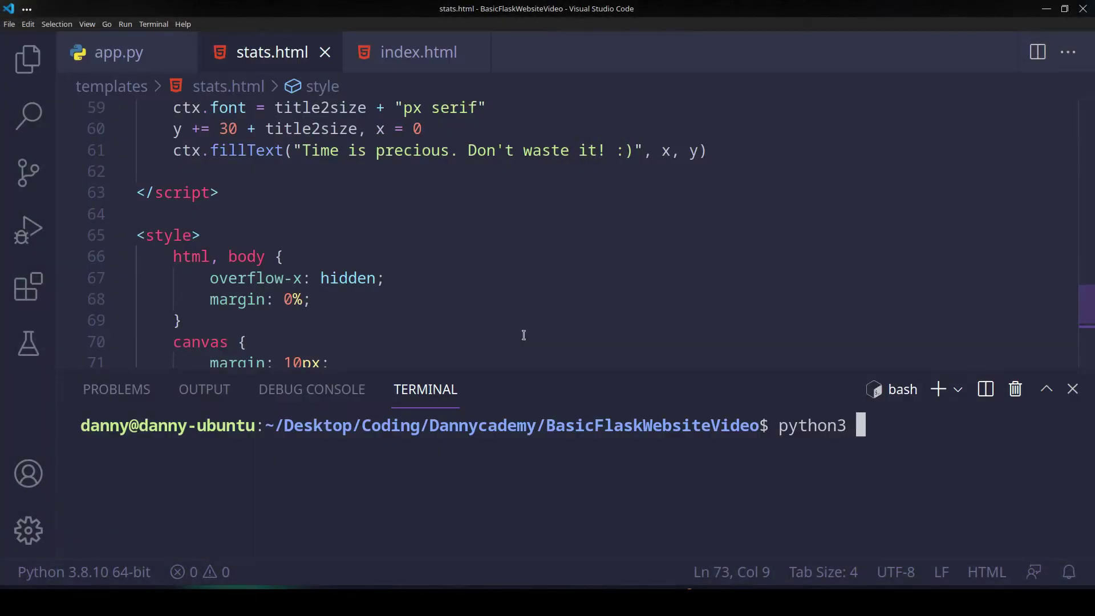
{"action": "type", "text": "app.py"}
{"action": "key", "text": "Return"}
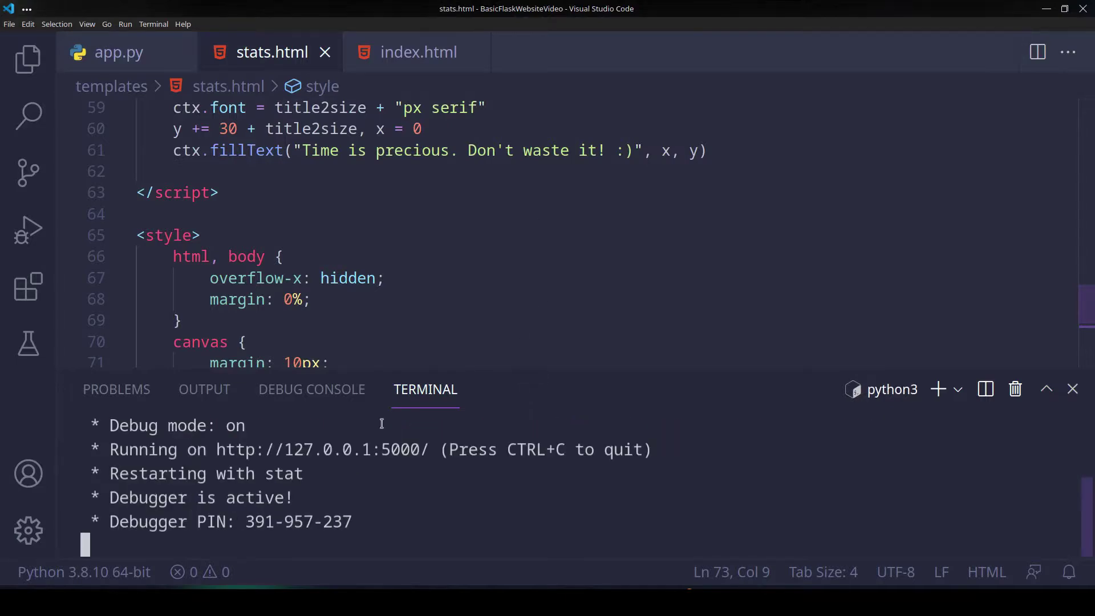
On the running site, set the birthday to June 5, 2015 and set the birth time.
{"action": "left_click", "coordinate": [364, 452], "text": "ctrl"}
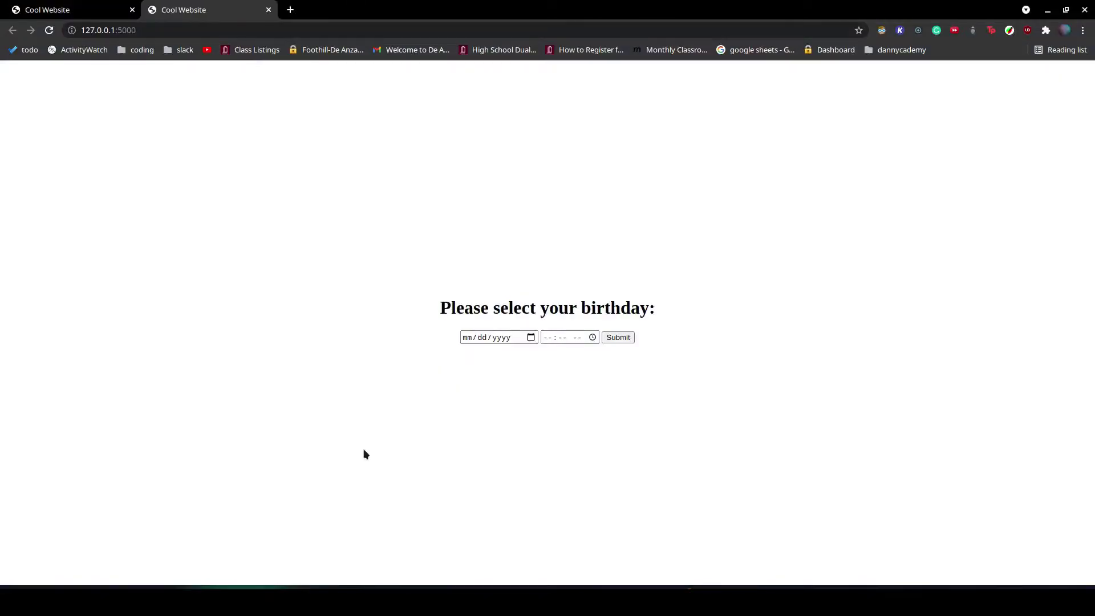
{"action": "left_click", "coordinate": [530, 337]}
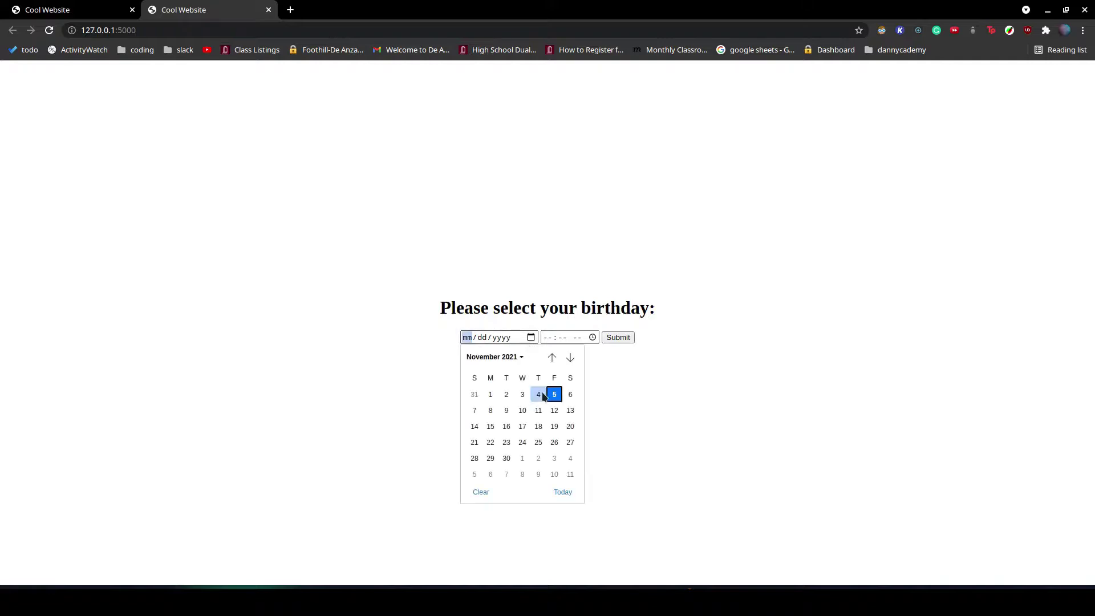
{"action": "left_click", "coordinate": [492, 357]}
{"action": "scroll", "coordinate": [557, 408], "scroll_direction": "up", "scroll_amount": 3}
{"action": "scroll", "coordinate": [528, 413], "scroll_direction": "up", "scroll_amount": 3}
{"action": "left_click", "coordinate": [505, 414]}
{"action": "left_click", "coordinate": [553, 391]}
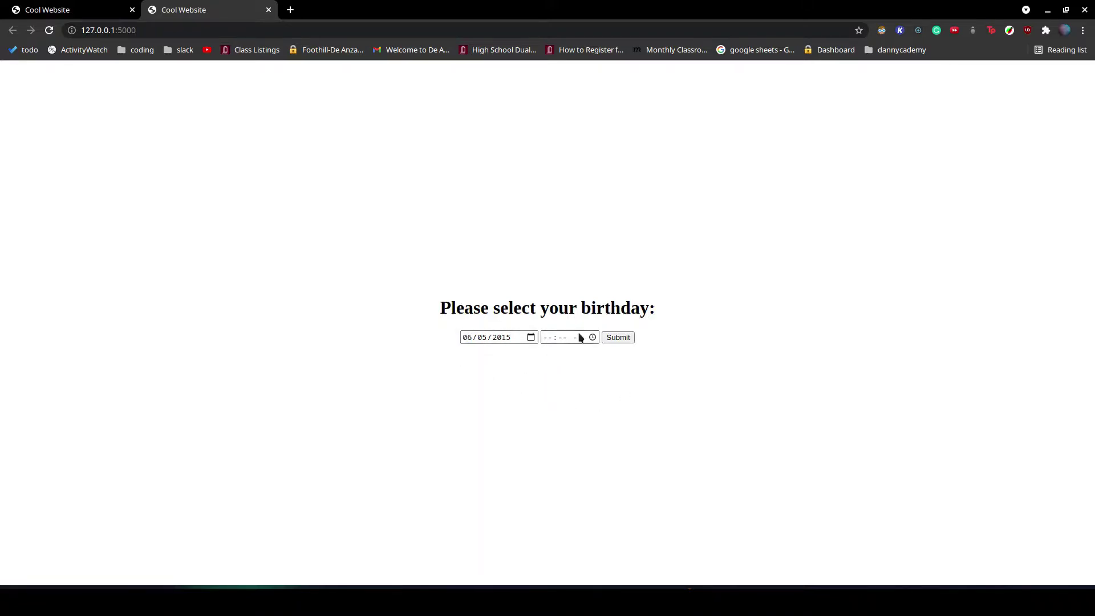
{"action": "left_click", "coordinate": [590, 337]}
{"action": "left_click", "coordinate": [677, 360]}
{"action": "left_click", "coordinate": [612, 338]}
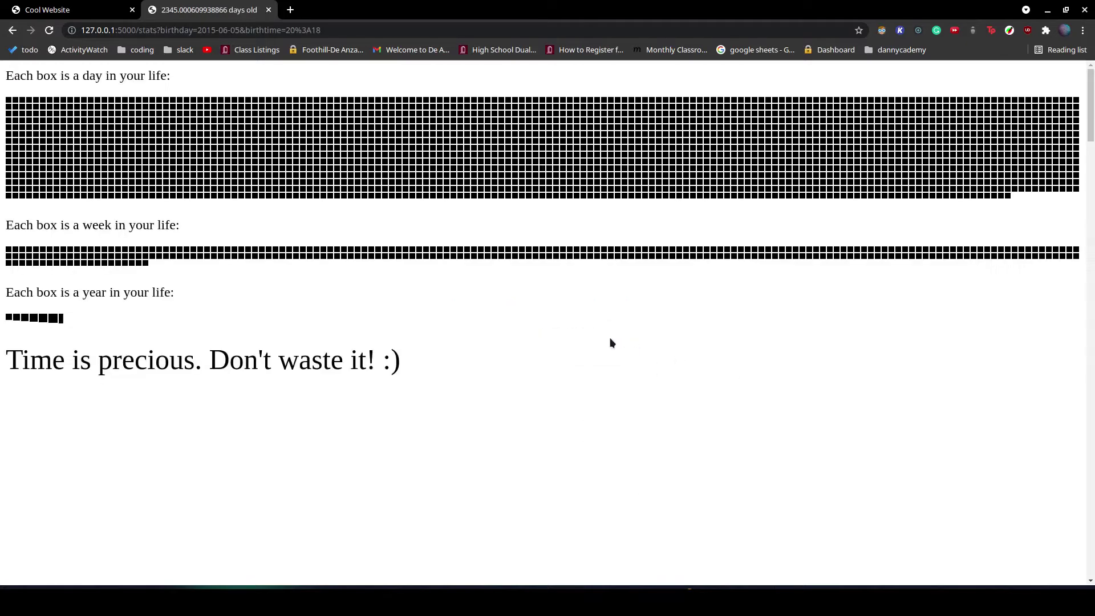